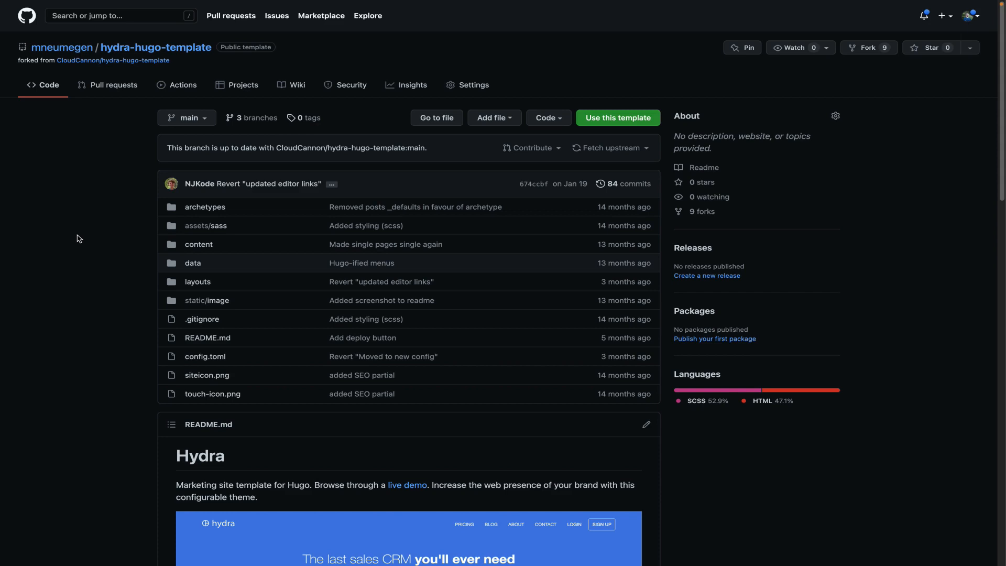
Leave the hydra-hugo-template fork on GitHub and go to the CloudCannon Sites page
key("ctrl+Tab")
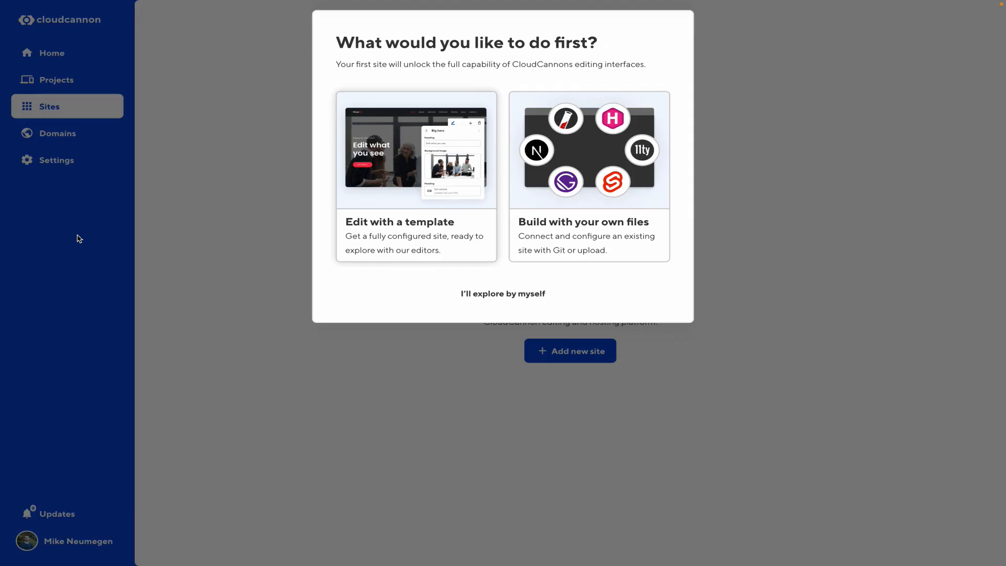
Start a site from your own files named 'My Hugo Site', with GitHub as the source
left_click(606, 202)
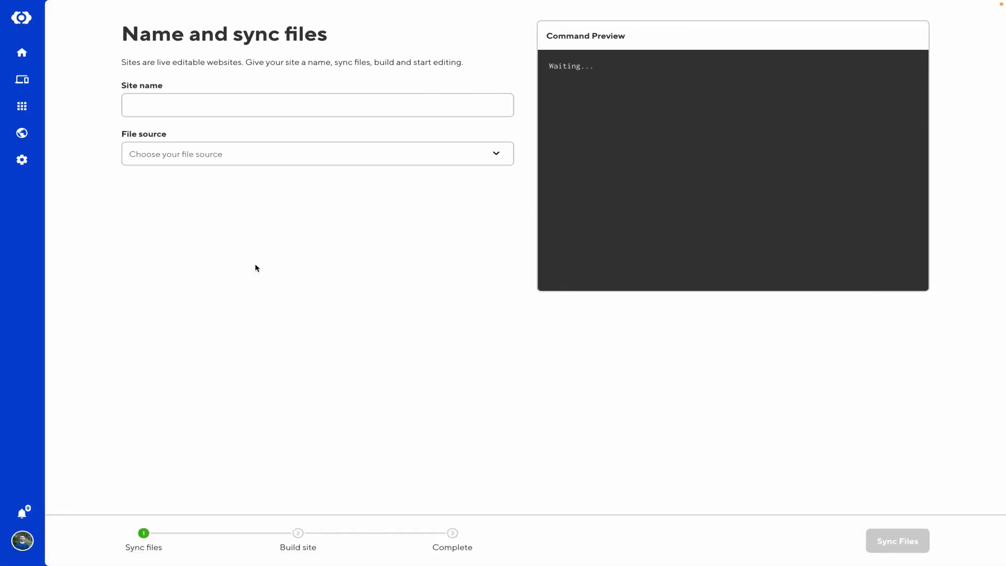
left_click(180, 102)
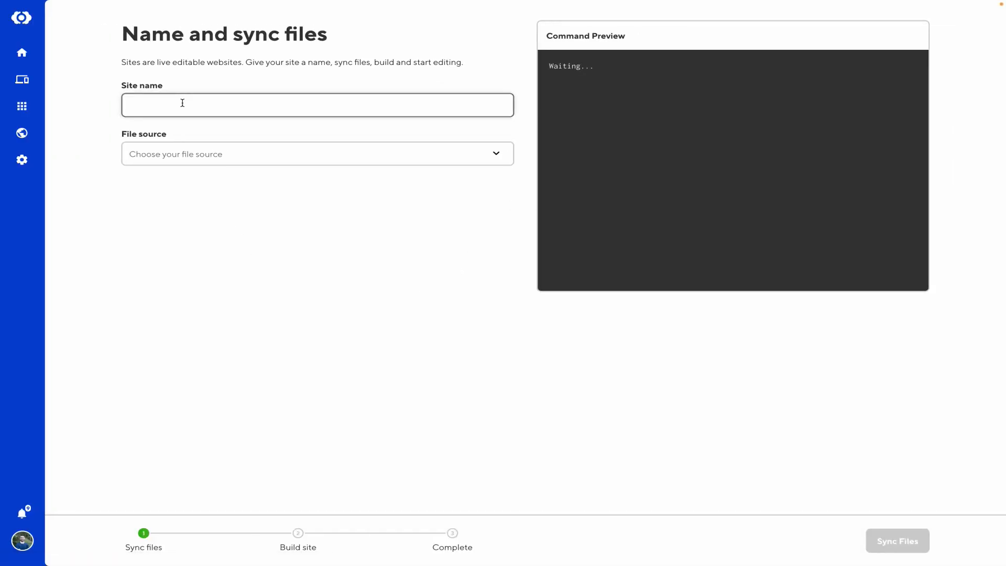
type("My Hugo Site")
left_click(188, 153)
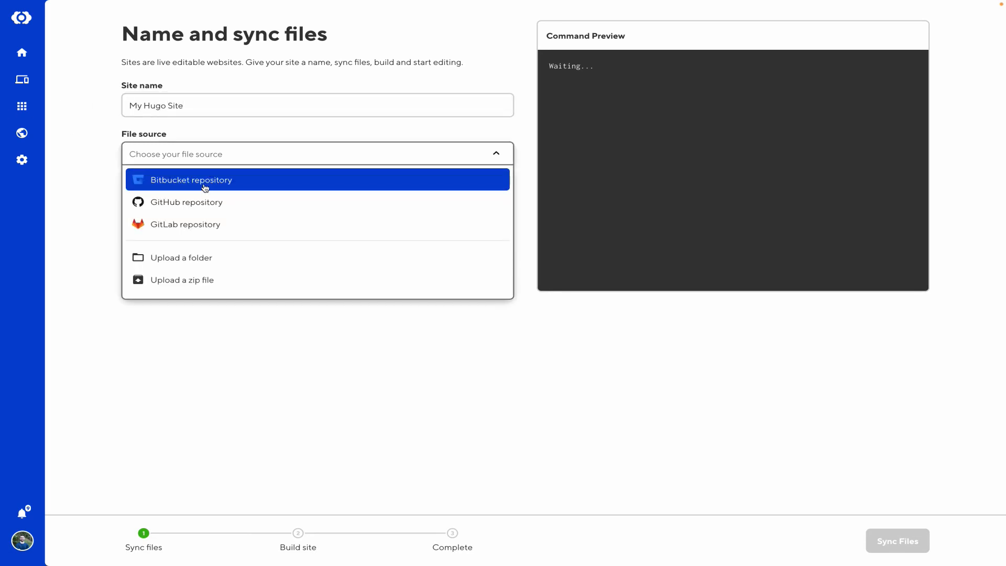
left_click(214, 199)
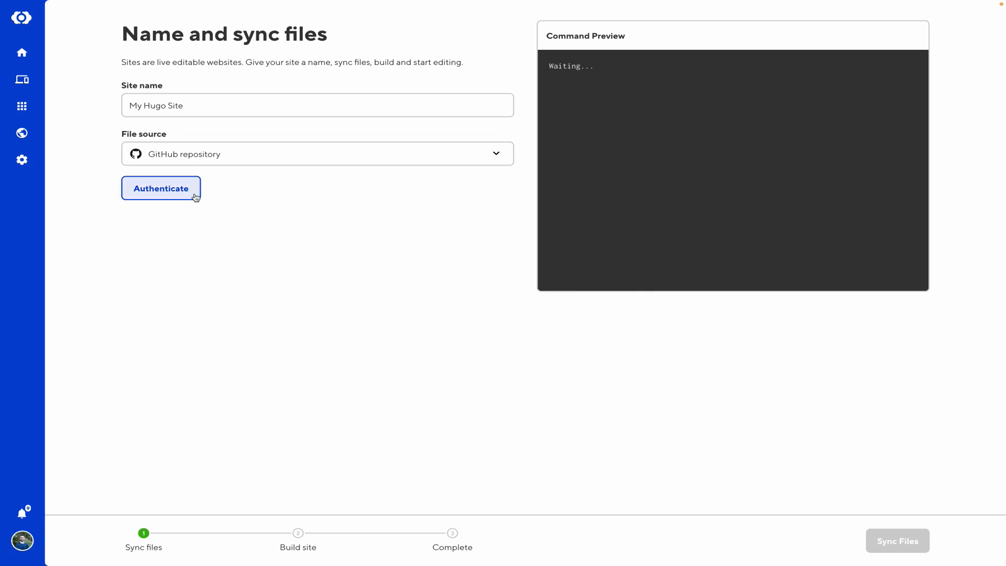
Connect GitHub, select the hydra-hugo-template repository on branch main, and sync its files
left_click(193, 197)
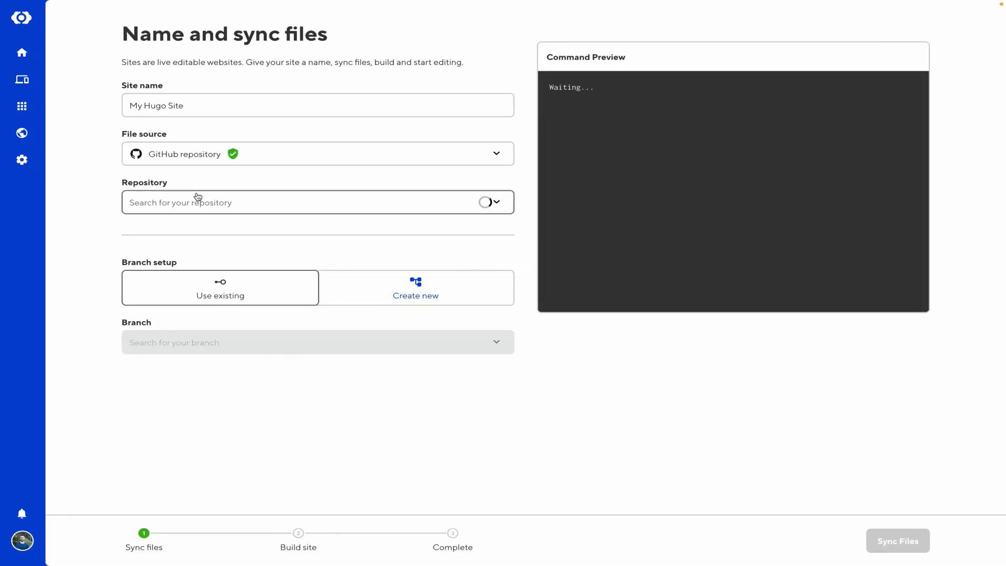
left_click(194, 200)
type("hyd")
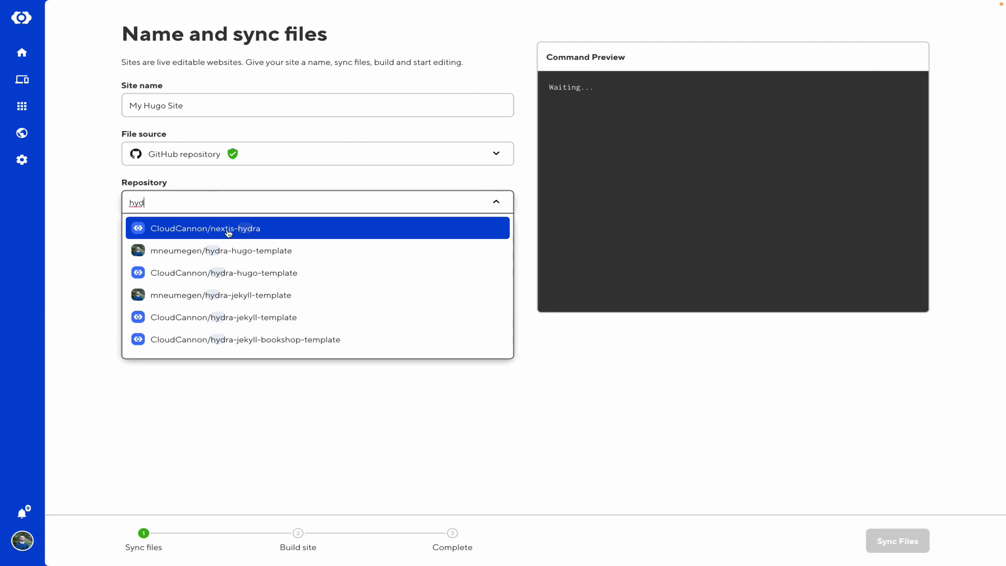
left_click(226, 252)
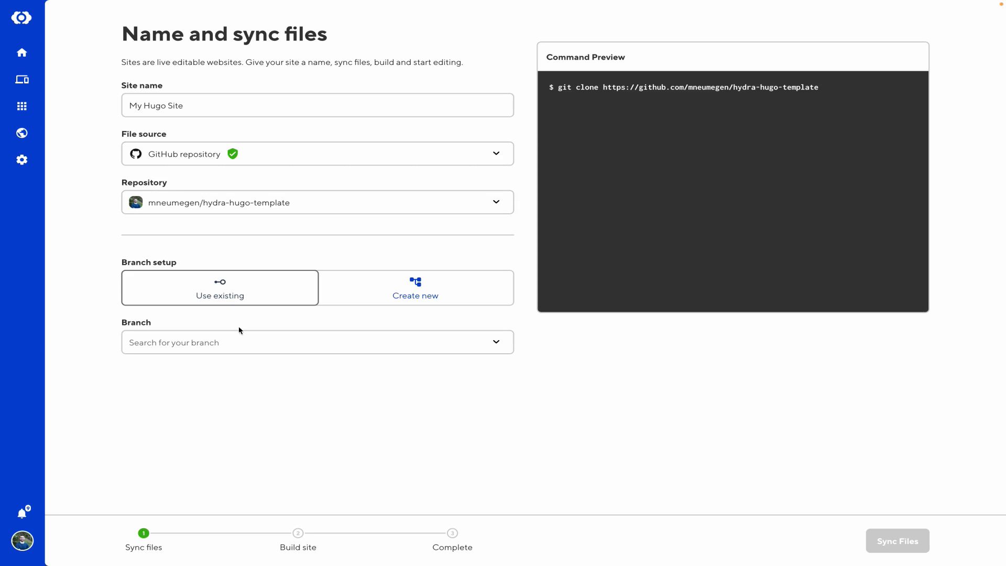
left_click(211, 343)
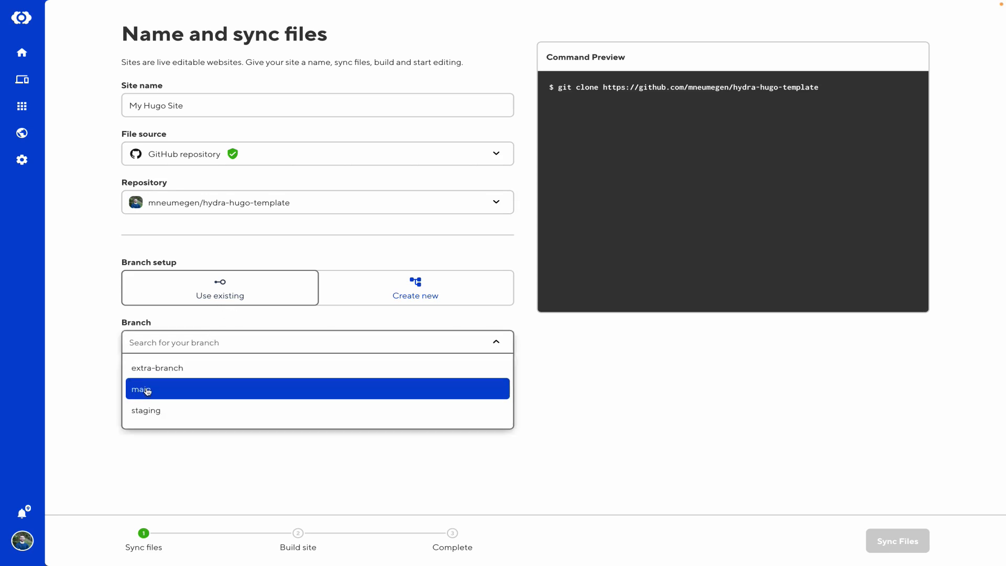
left_click(148, 392)
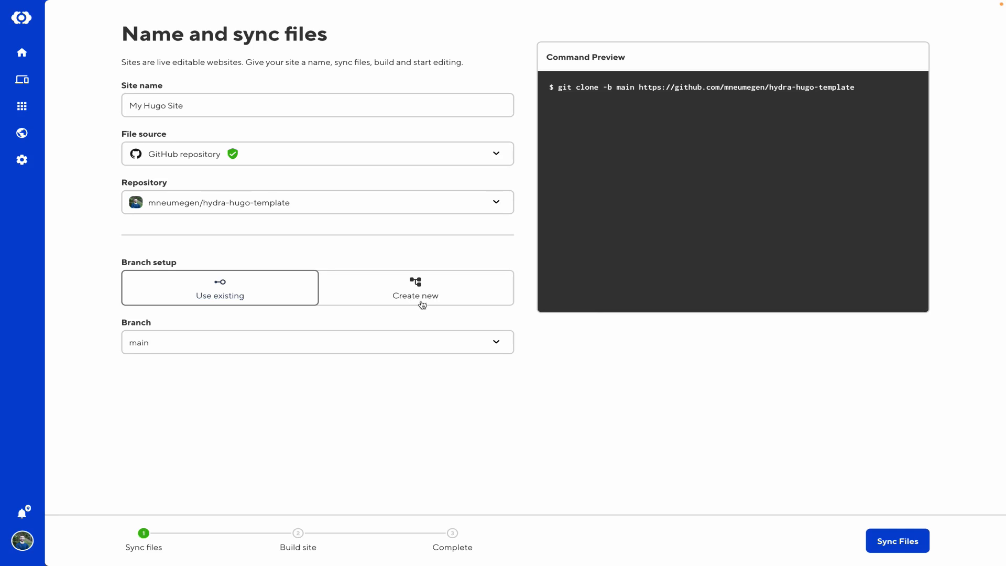
left_click(907, 549)
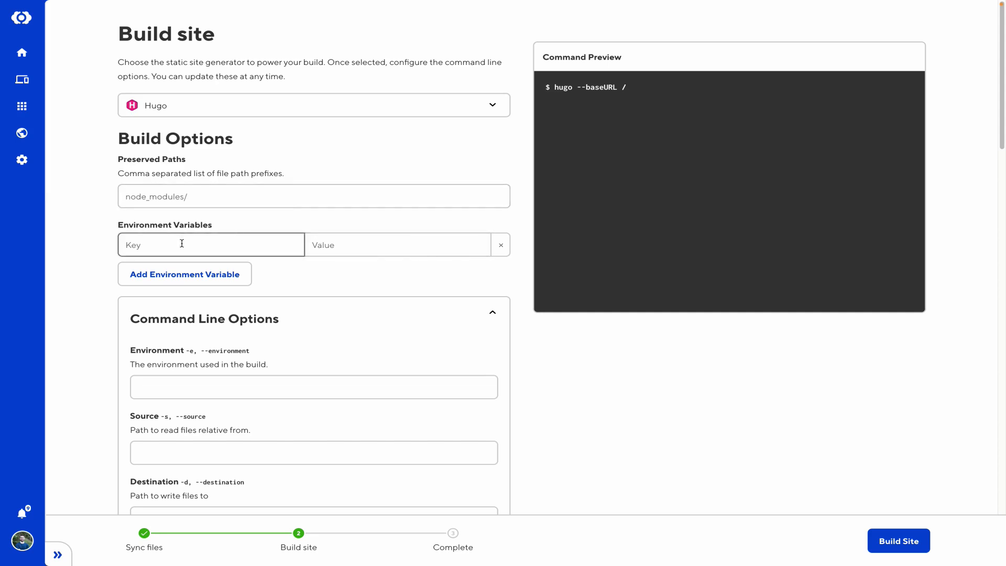
Review the Hugo command-line build options and build the site
scroll(310, 379, "down", 1)
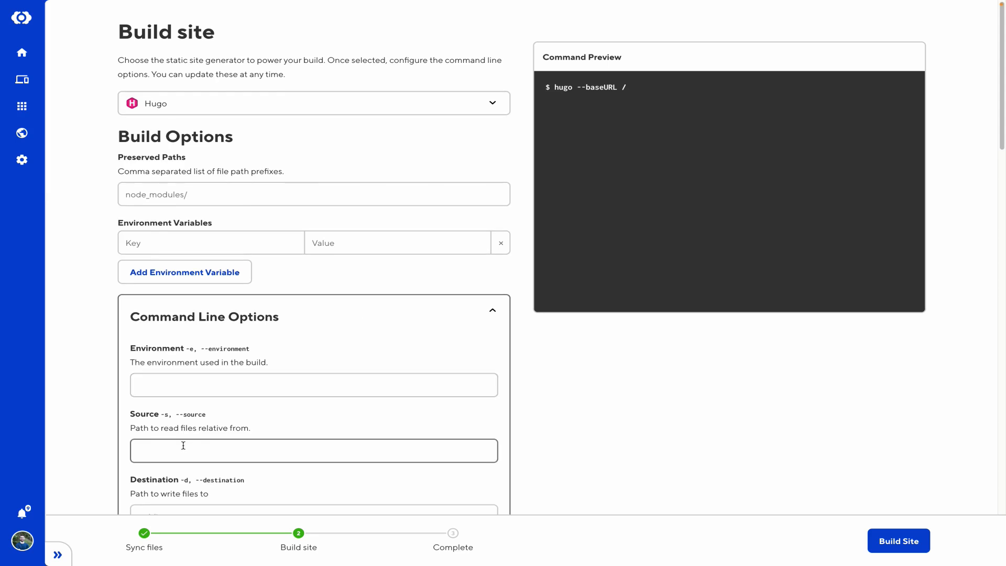
scroll(265, 427, "down", 3)
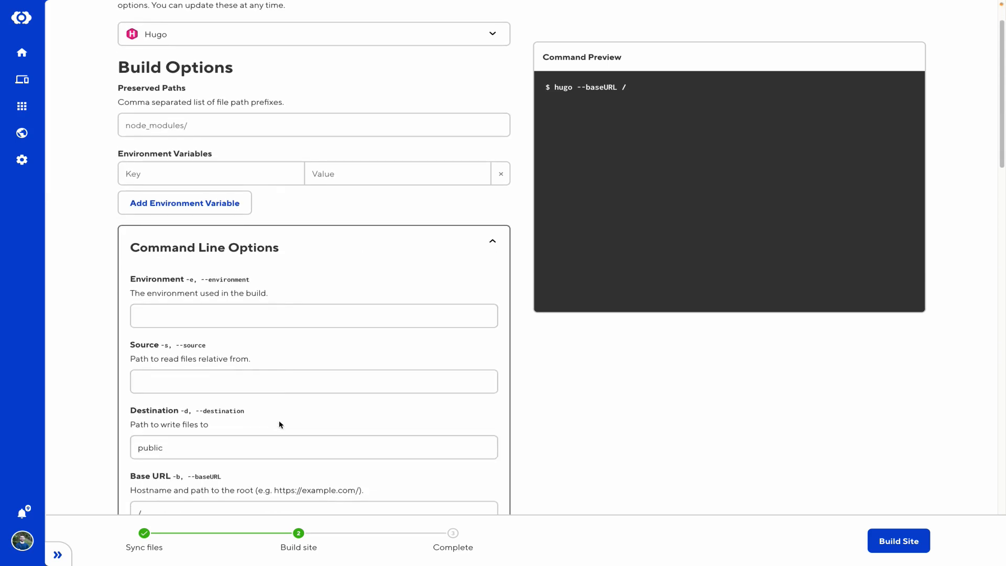
scroll(251, 448, "down", 3)
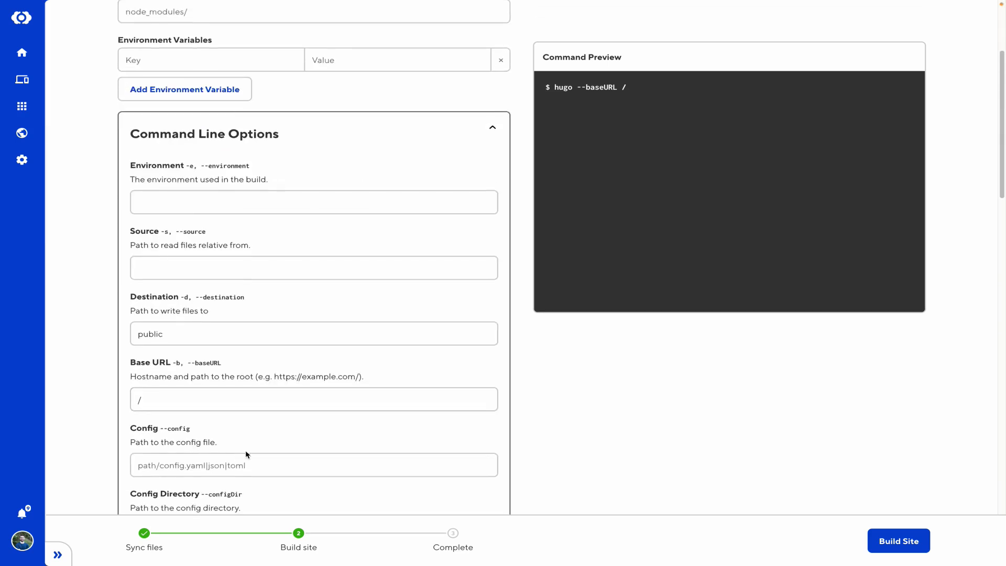
scroll(256, 432, "up", 1)
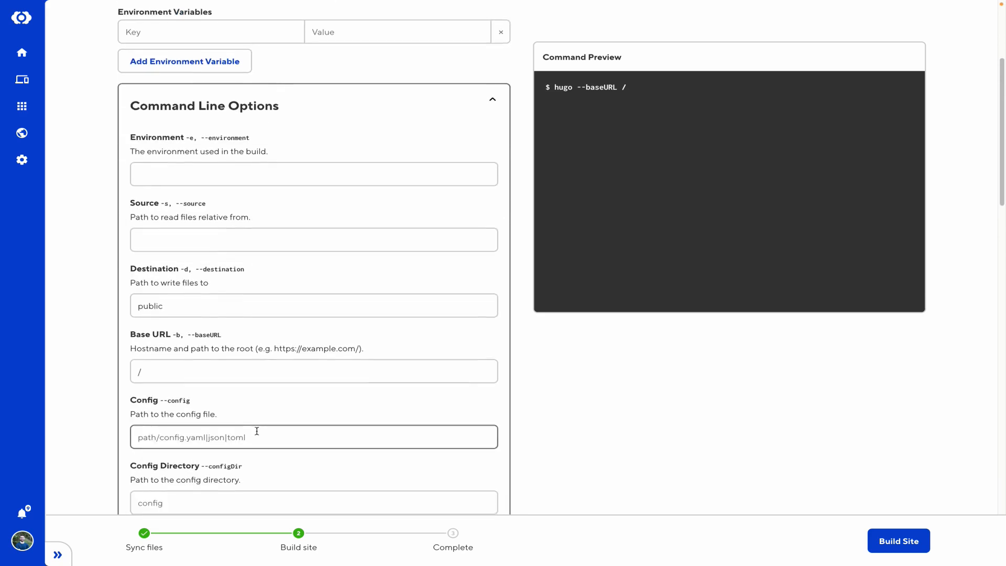
scroll(251, 427, "up", 5)
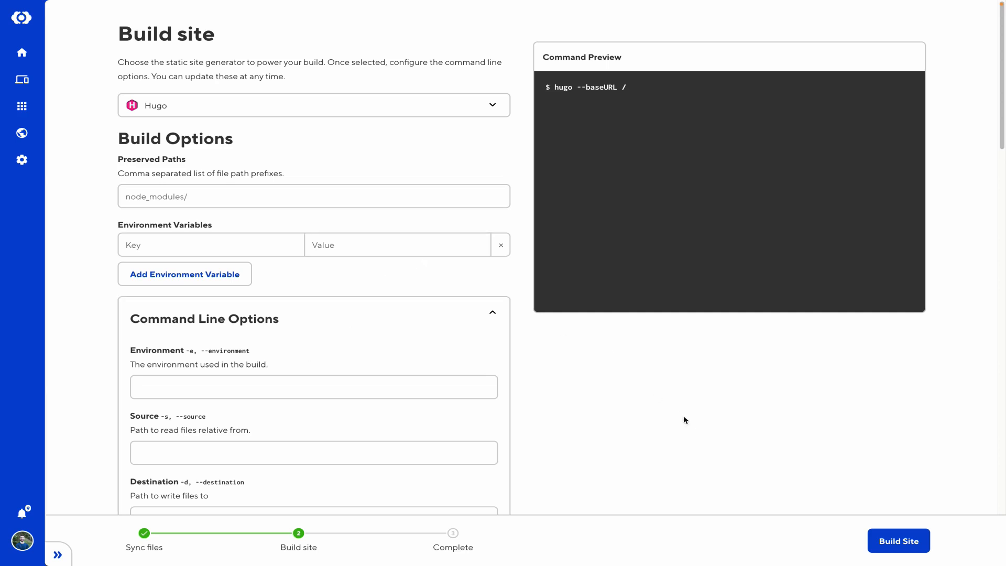
left_click(905, 545)
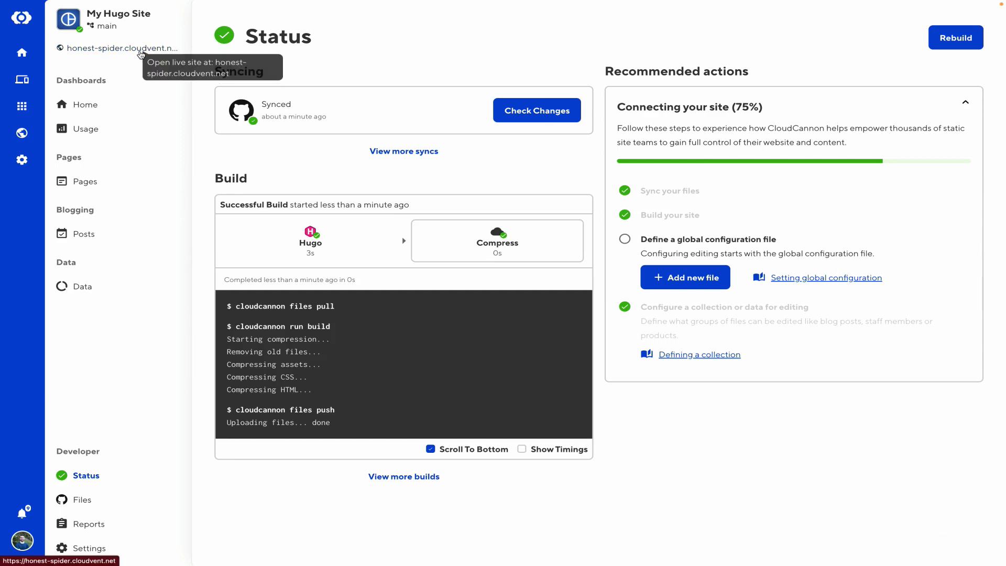
Open the built site's live URL from the Status page
left_click(140, 53)
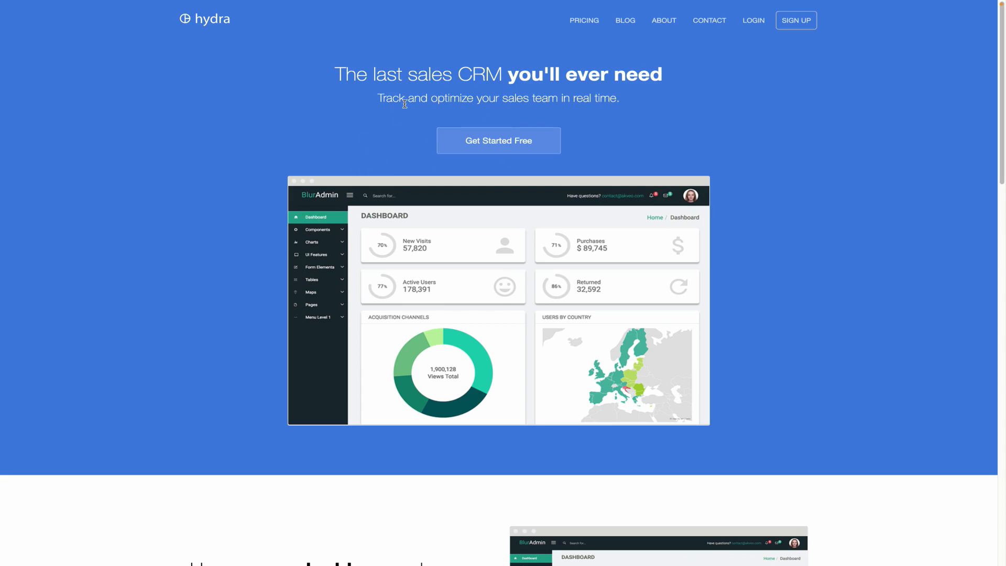
Close the live Hydra site to return to CloudCannon's Status page
key("super+w")
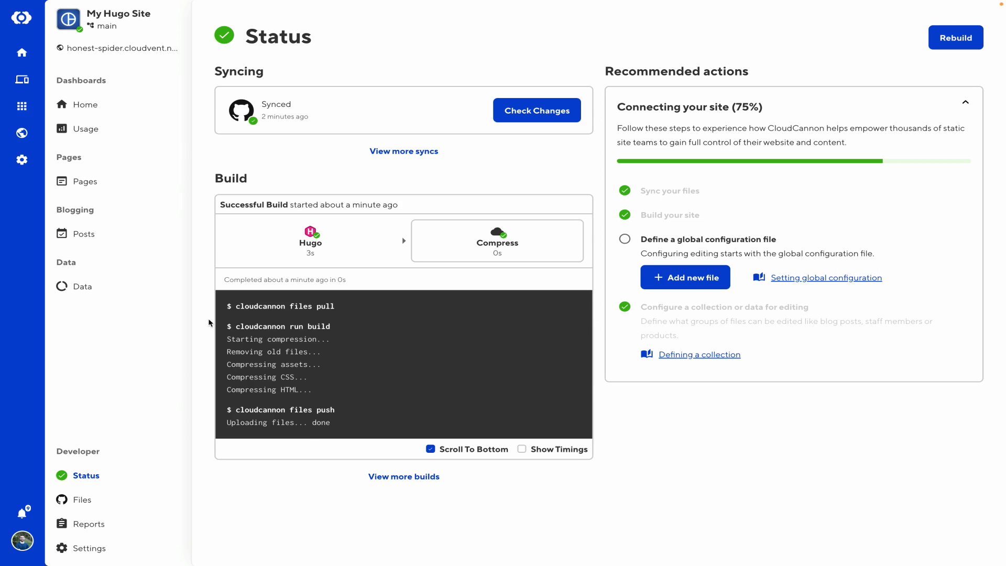
left_click(90, 106)
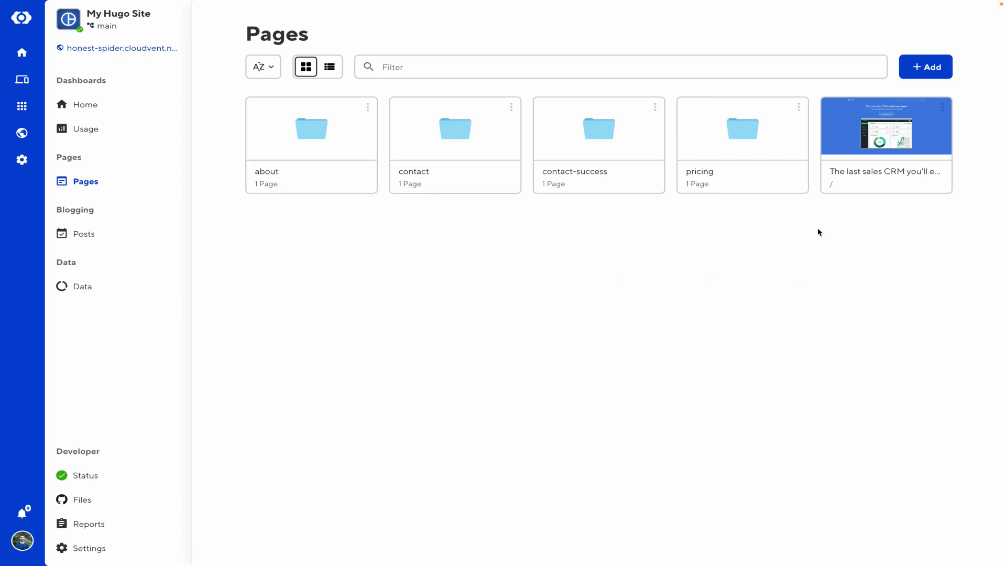
left_click(835, 134)
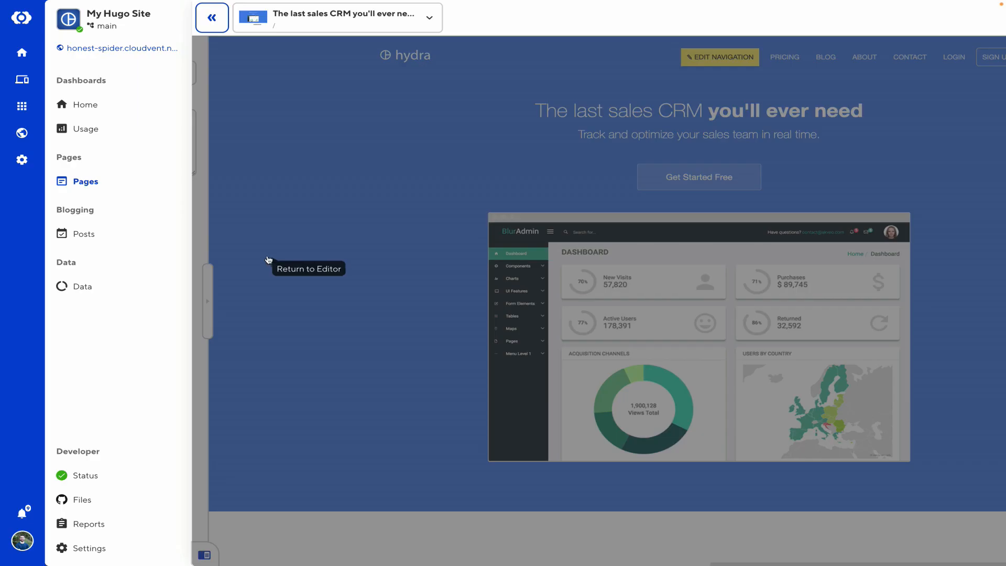
left_click(104, 239)
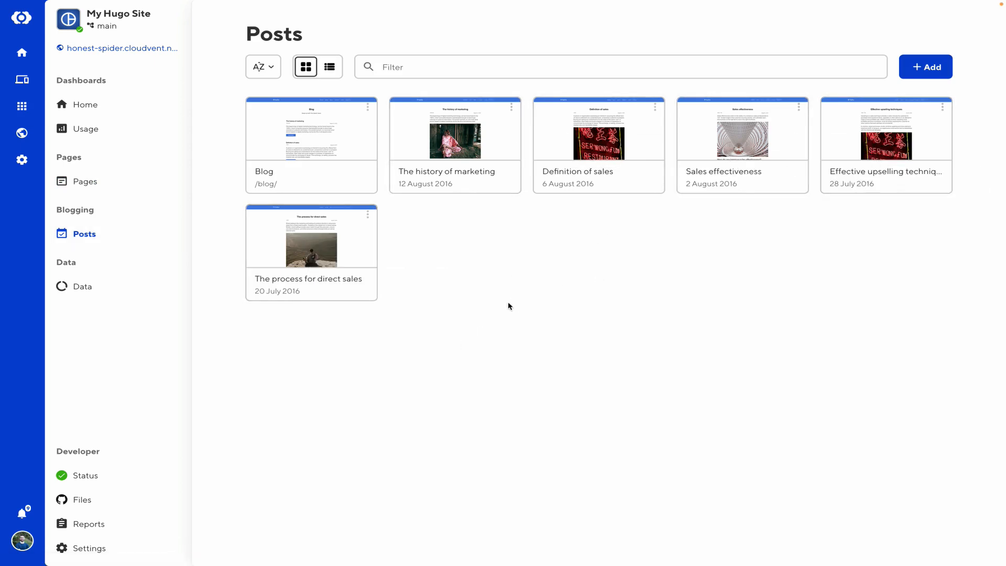
left_click(122, 291)
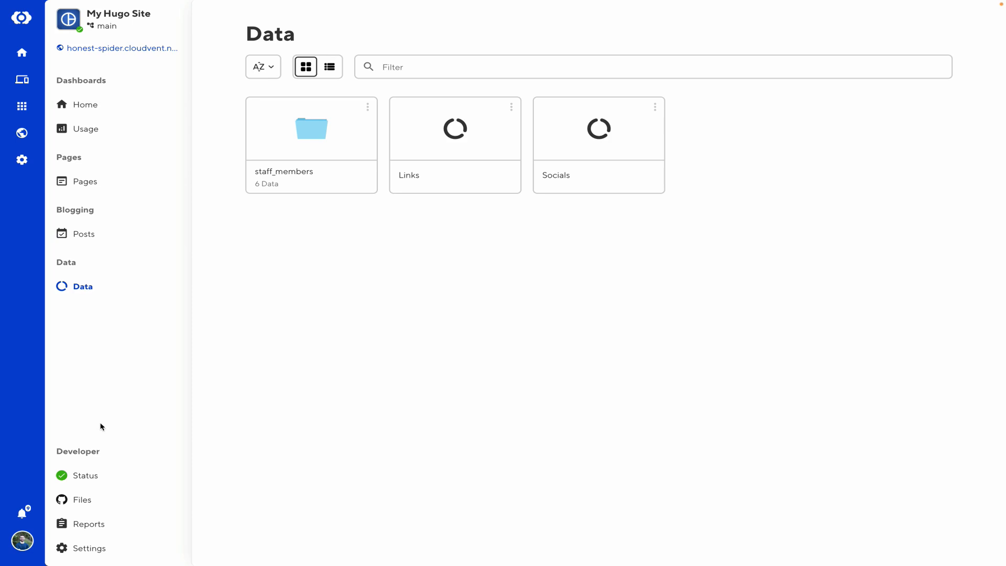
left_click(82, 474)
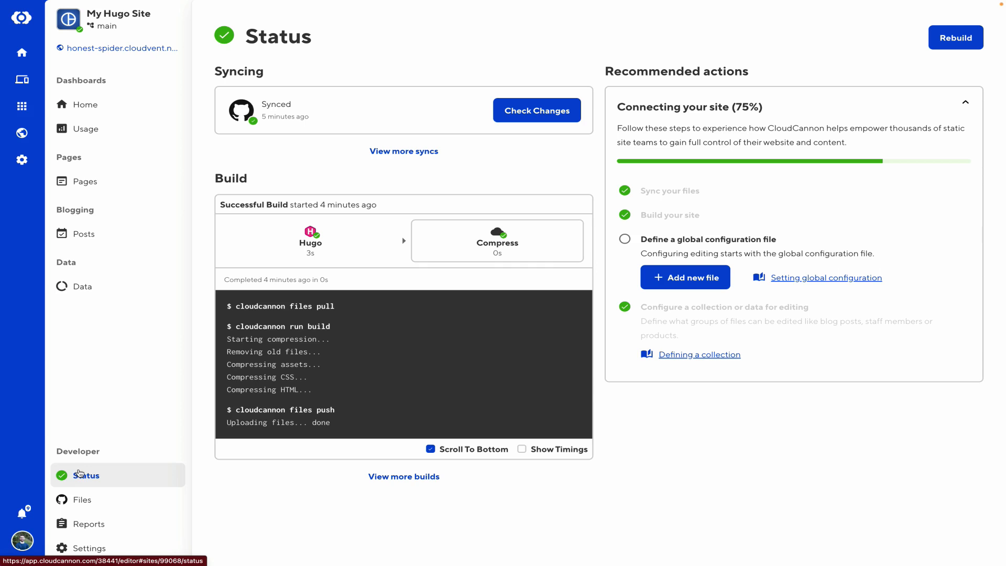
Look through the site's Files, Reports and Settings sections
left_click(115, 501)
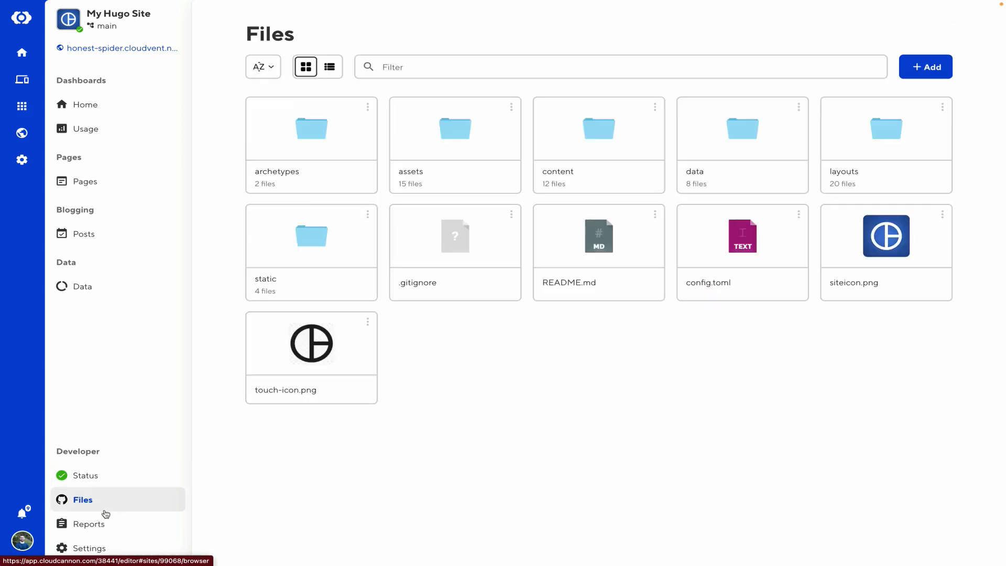
left_click(98, 524)
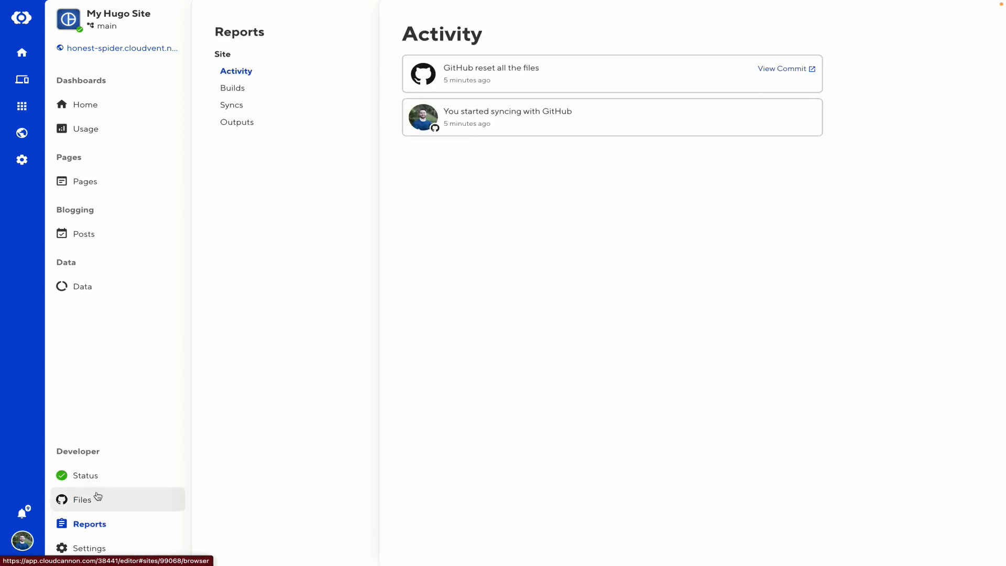
left_click(89, 545)
scroll(297, 276, "down", 1)
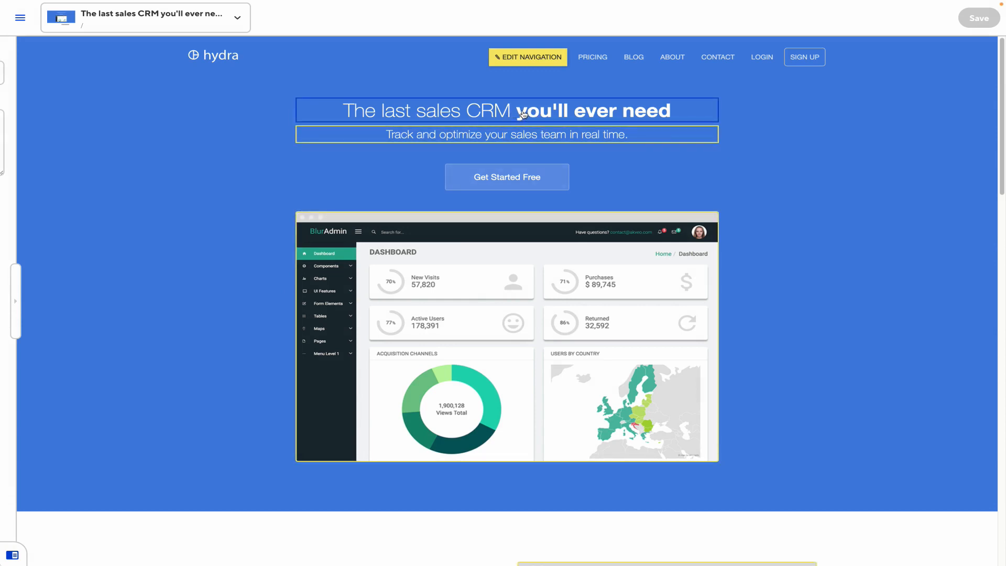
Replace the homepage headline with 'Hello, I'm a Hugo' and reveal the page's Title and Description fields
left_click(503, 111)
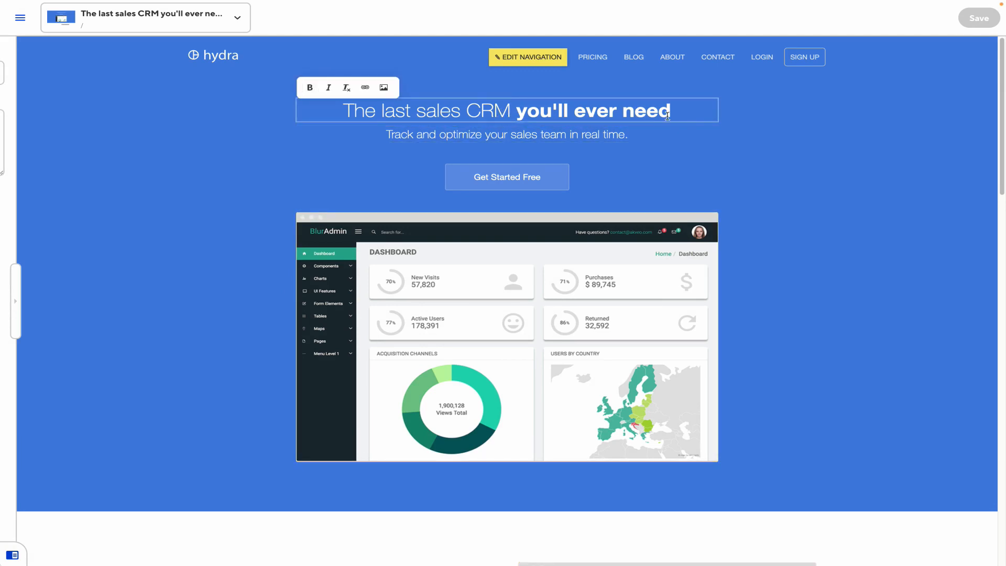
left_click_drag(672, 111, 335, 112)
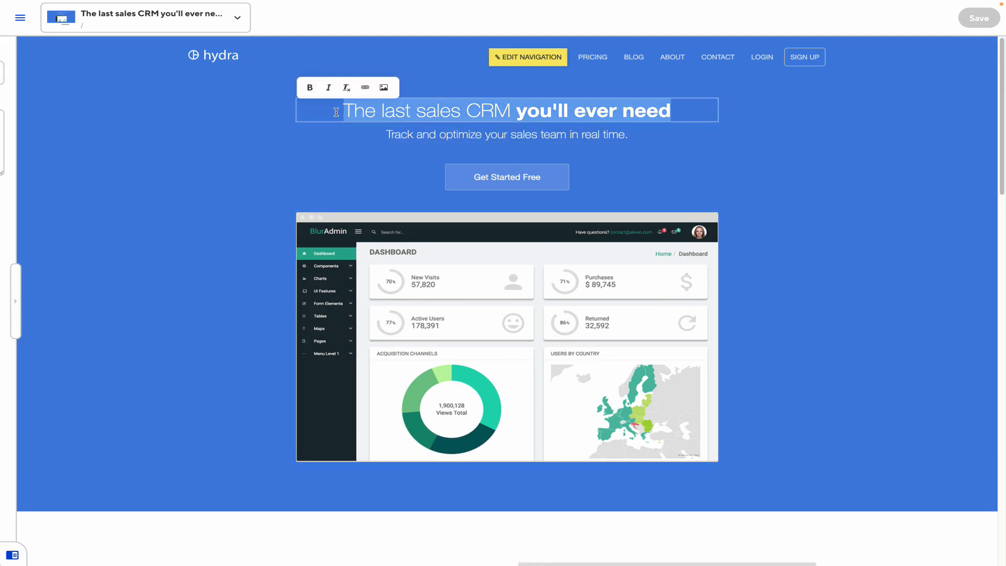
type("Hello,")
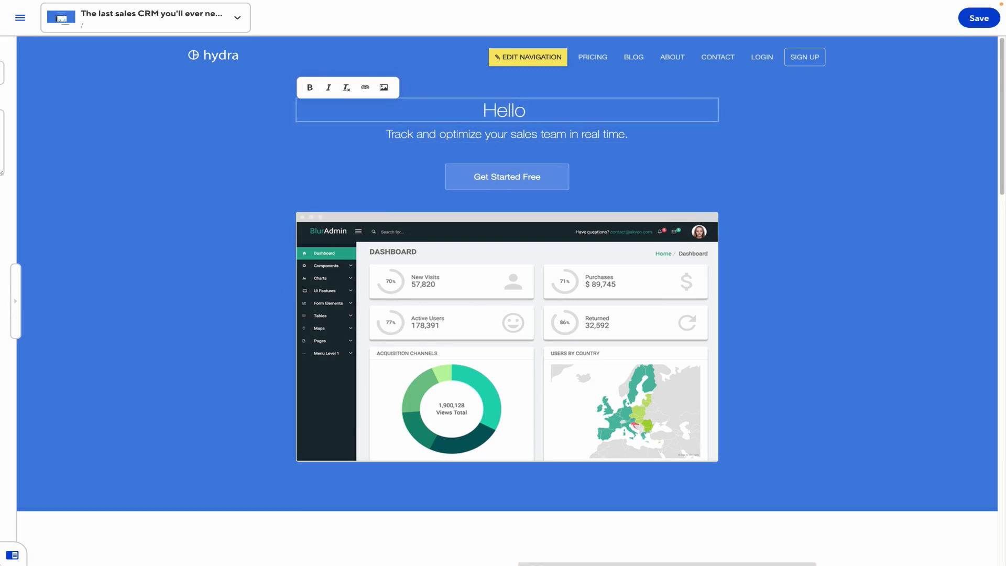
type(" I'm a Hugo site")
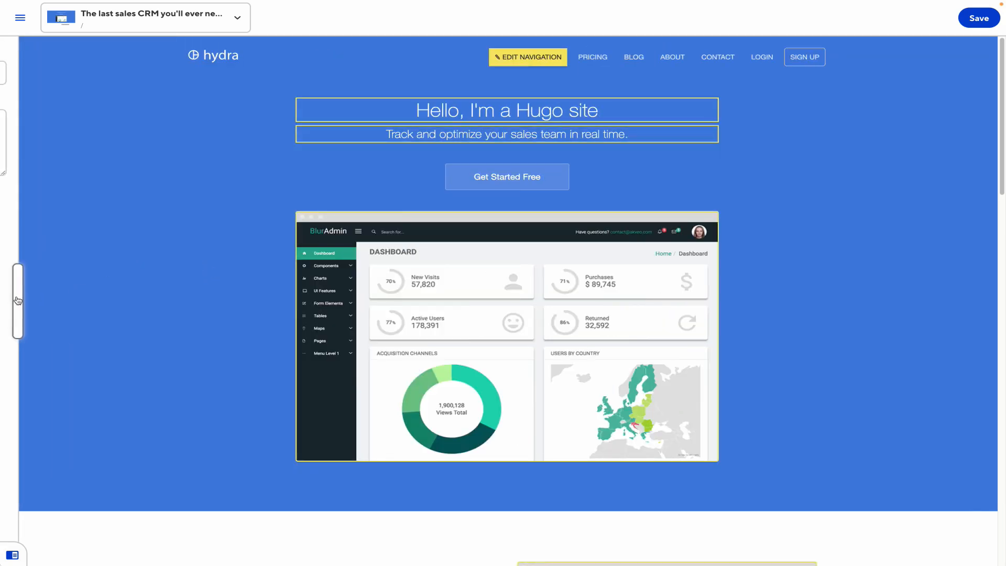
left_click(18, 301)
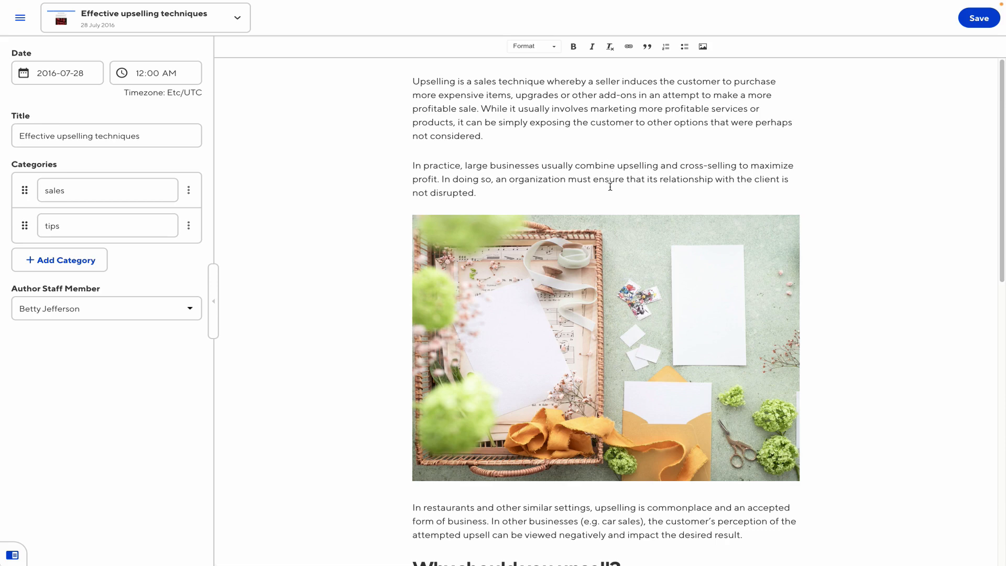
Move the post's 'tips' category above 'sales', leaving date and author unchanged, then open Files
scroll(611, 184, "down", 6)
scroll(613, 213, "down", 2)
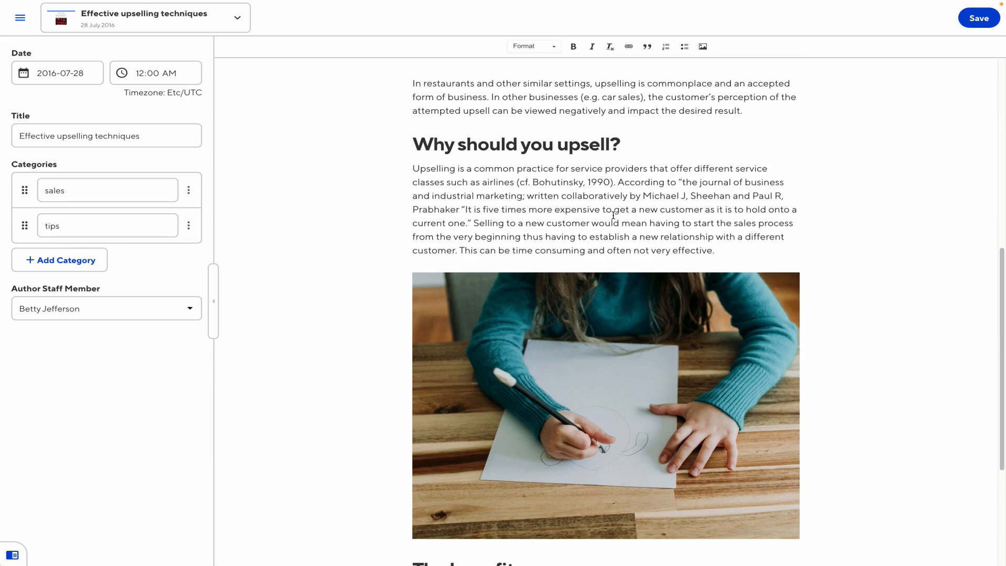
scroll(611, 212, "up", 6)
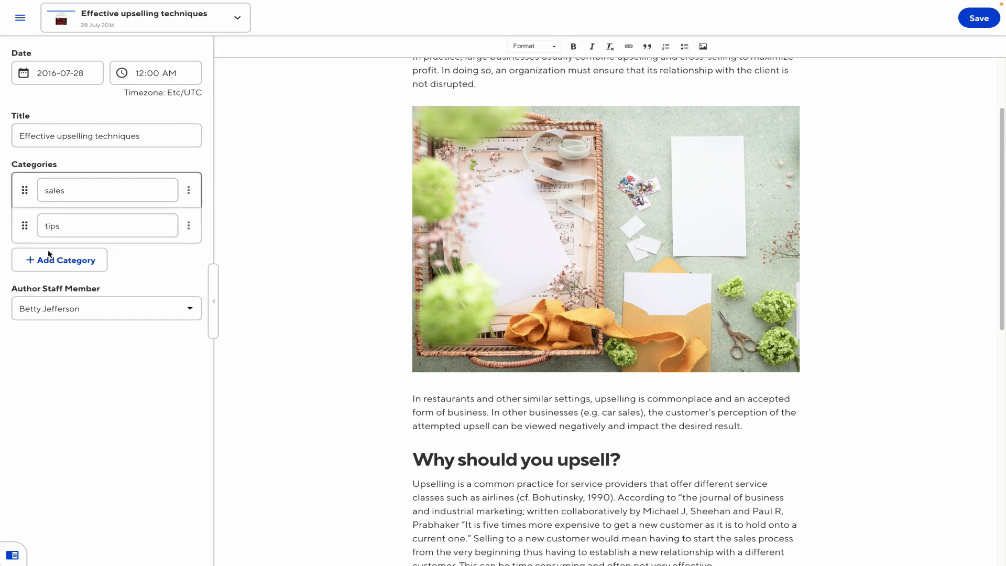
left_click(84, 75)
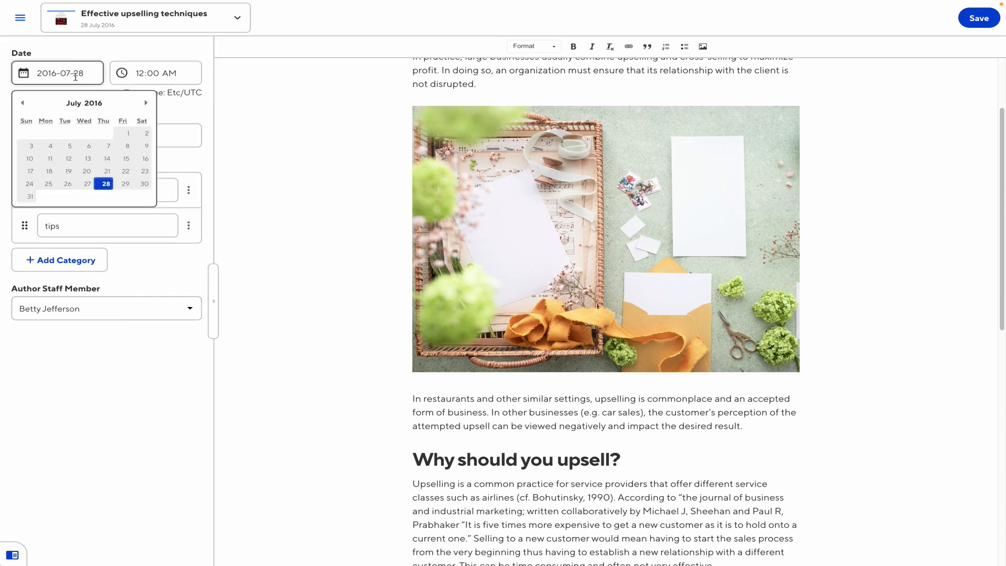
left_click(191, 104)
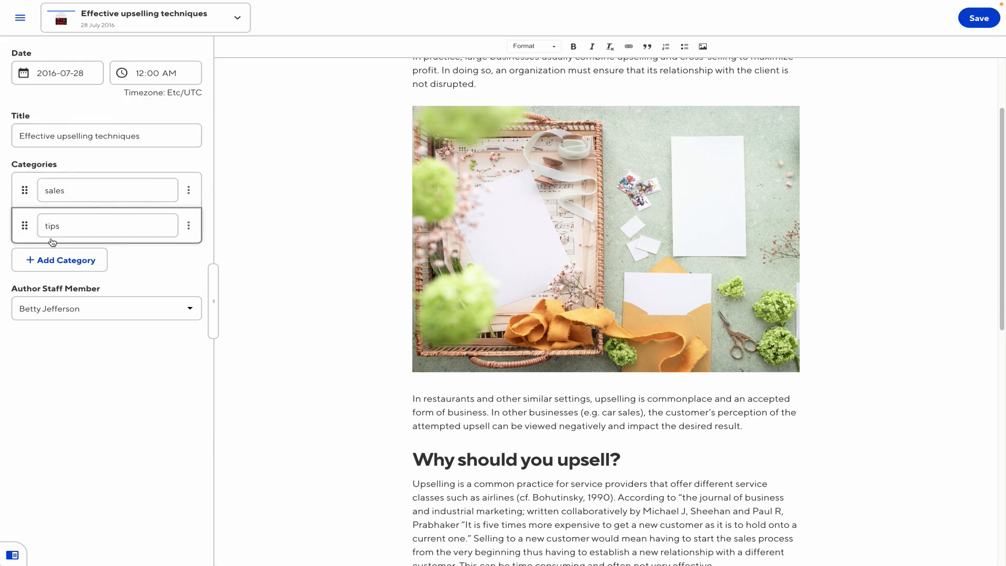
left_click_drag(24, 225, 25, 190)
left_click(94, 313)
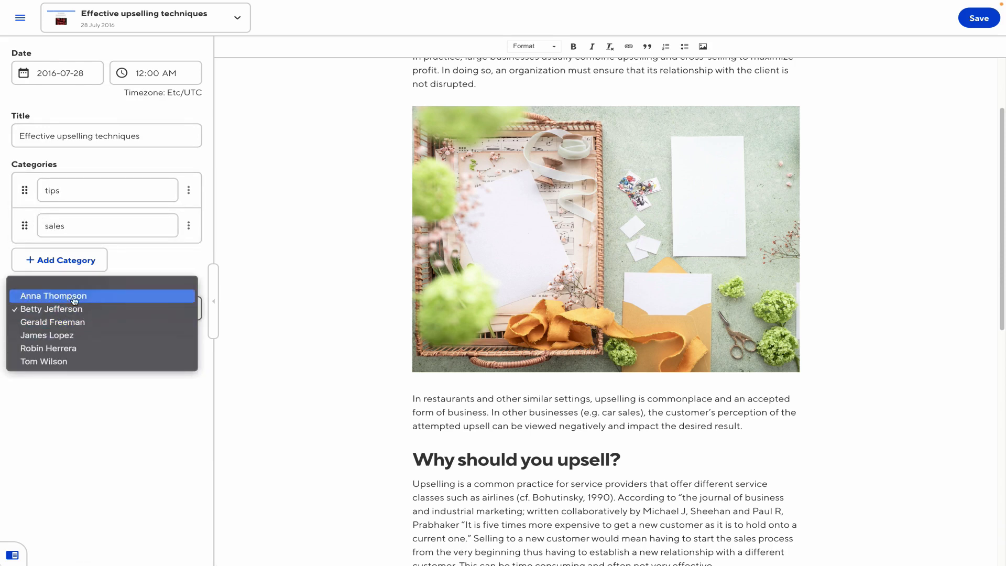
left_click(74, 423)
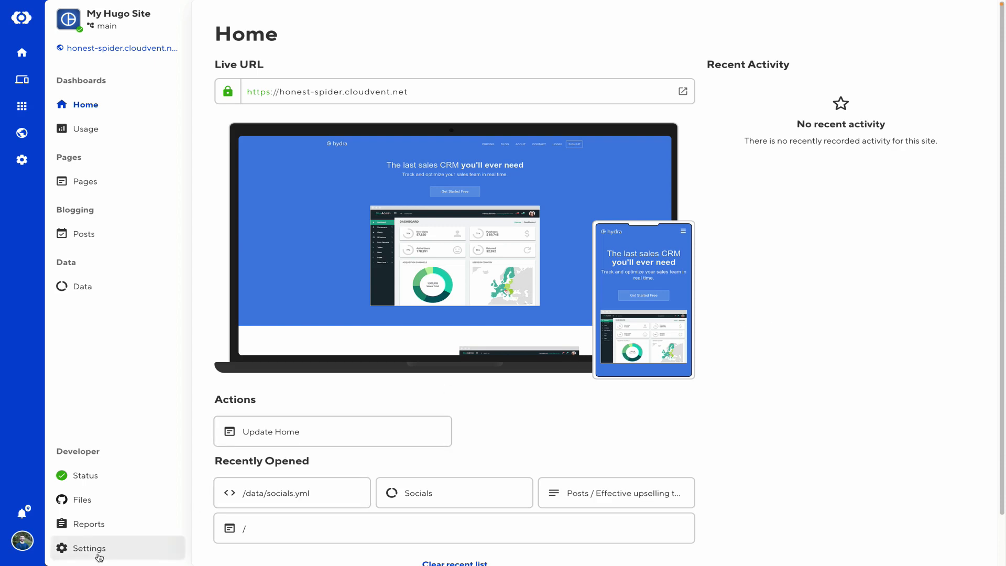
left_click(108, 506)
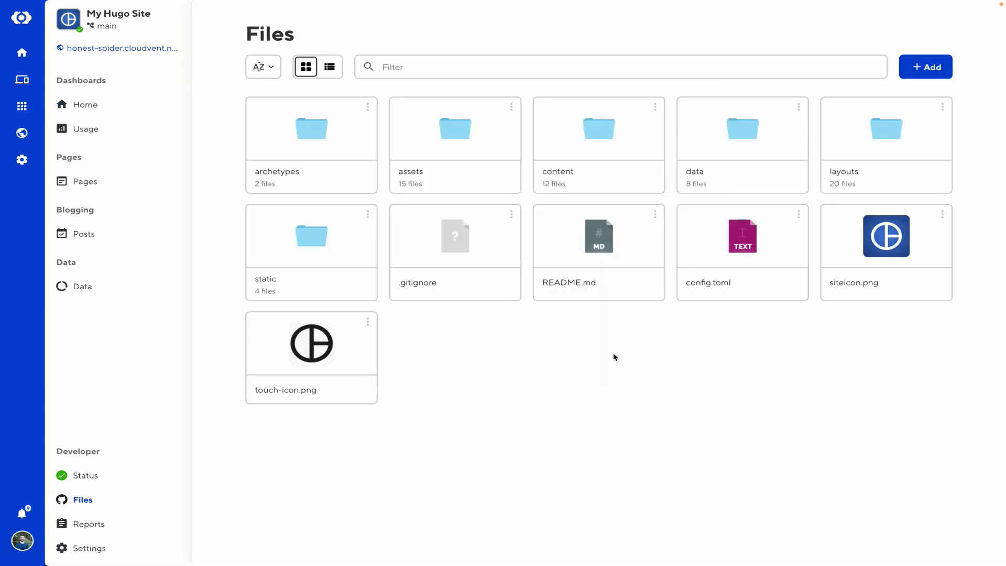
left_click(932, 71)
Create a new blank file and save it as cloudcannon.config.yml
left_click(892, 100)
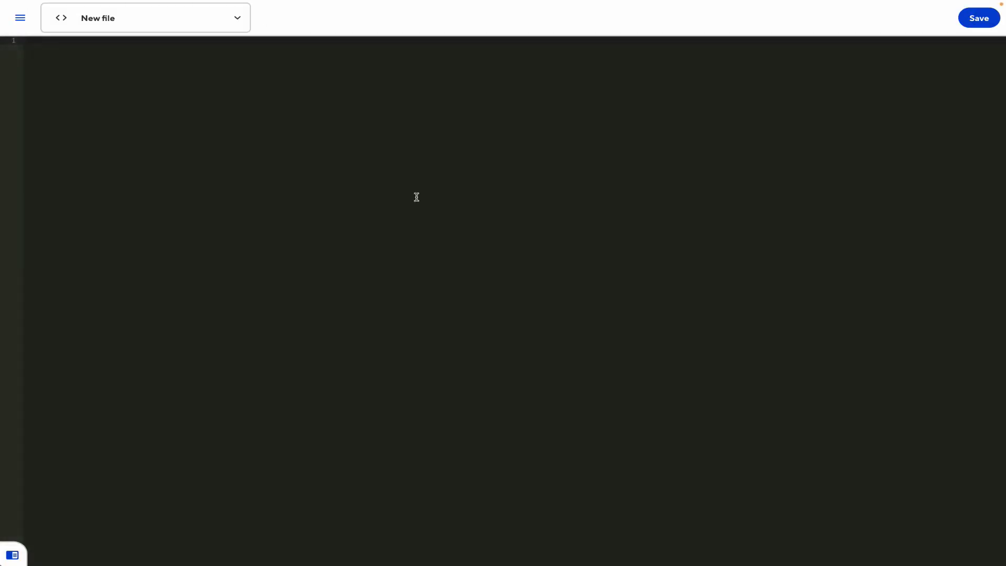
key("ctrl+s")
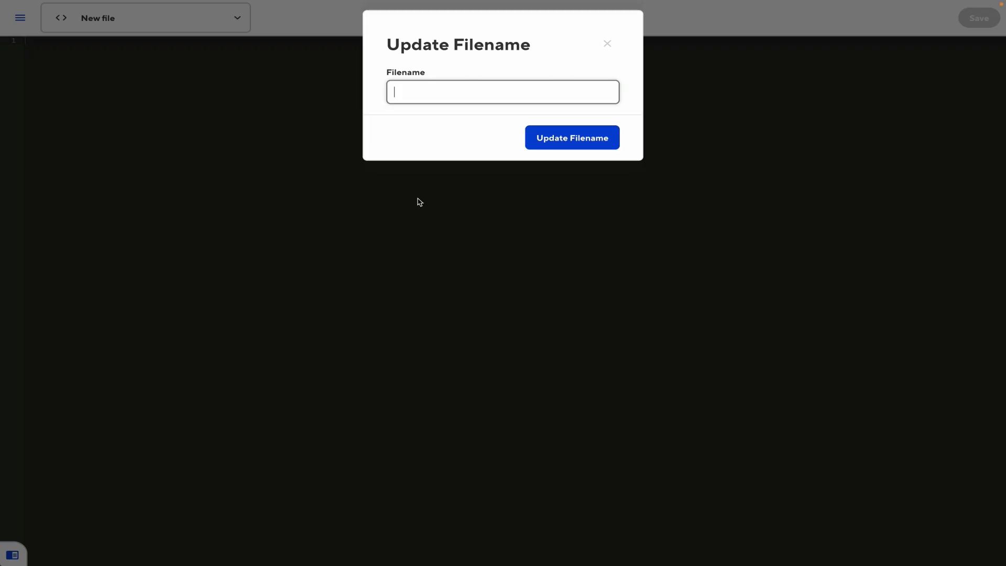
type("cloudcannon.con")
type("ig.yml")
key("Return")
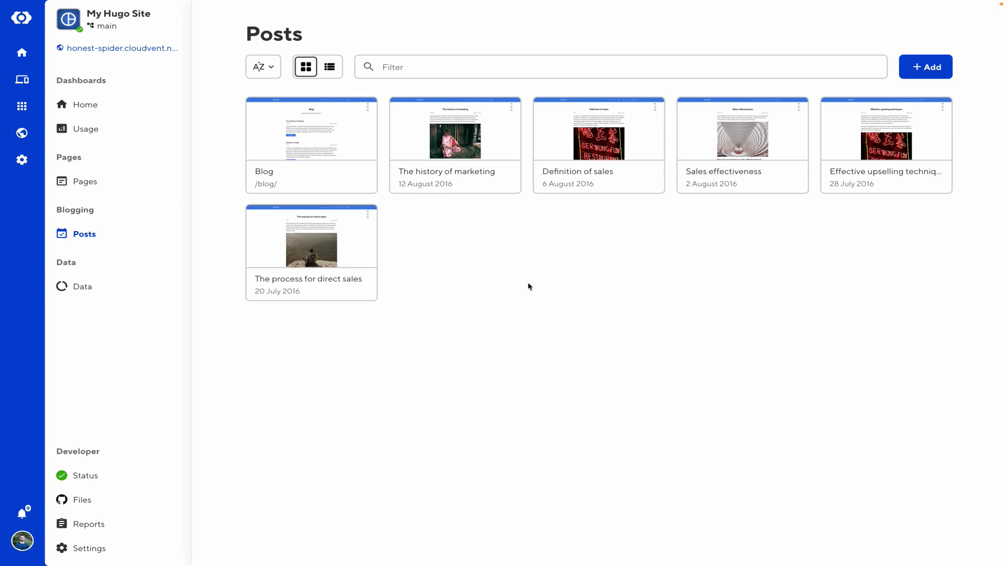
View the Effective upselling techniques post in the Source, Content and Visual editors
left_click(885, 132)
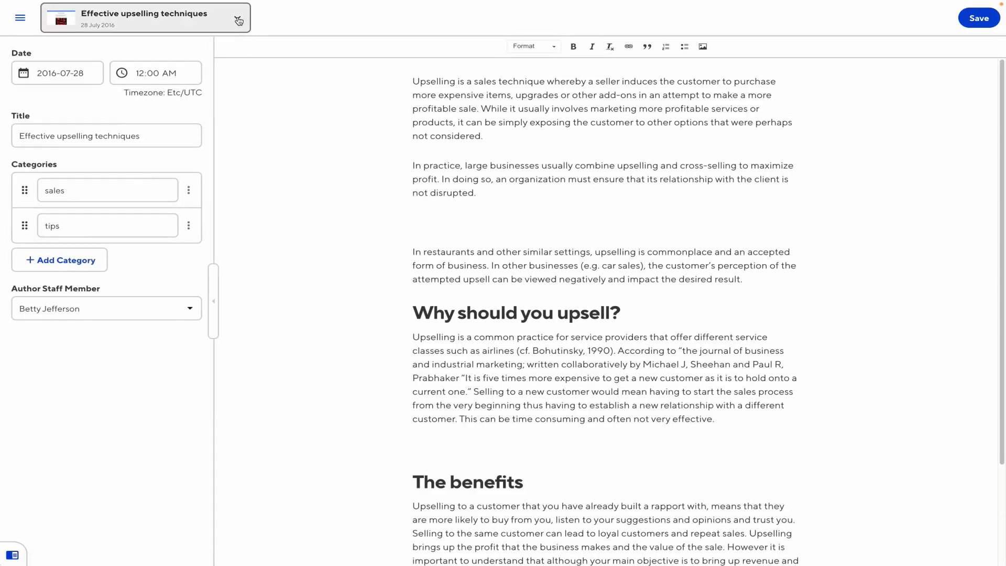
left_click(238, 20)
left_click(114, 217)
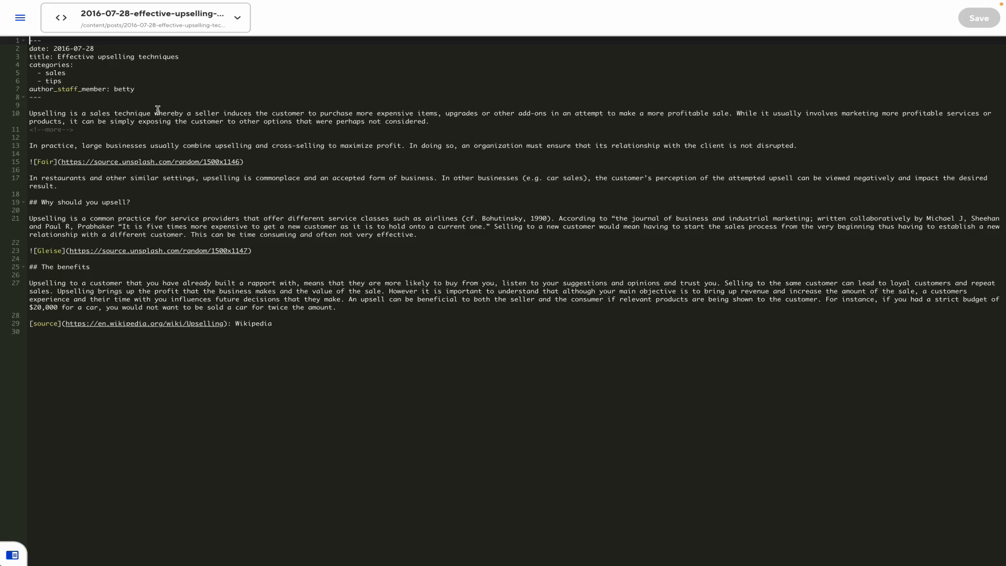
left_click(202, 28)
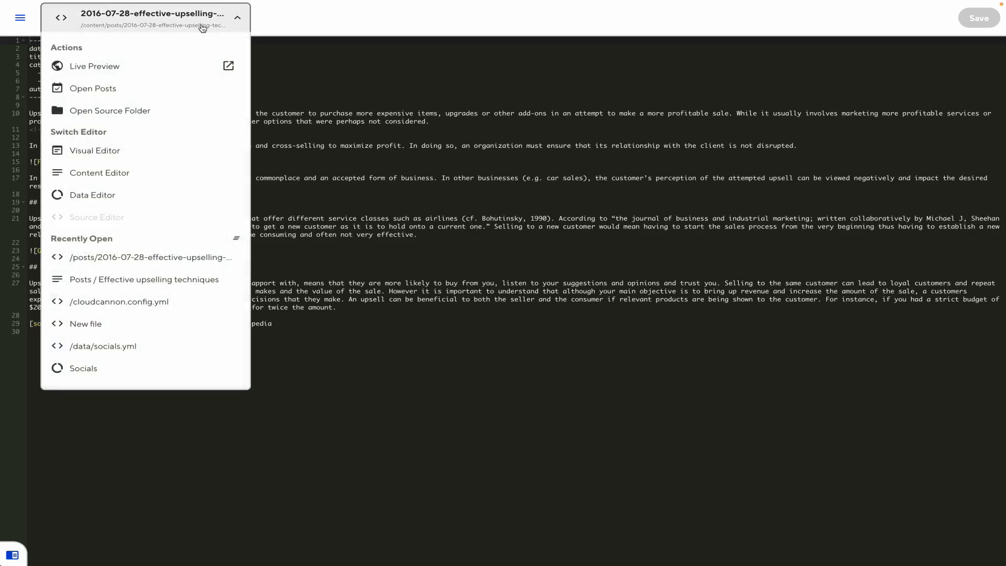
left_click(114, 173)
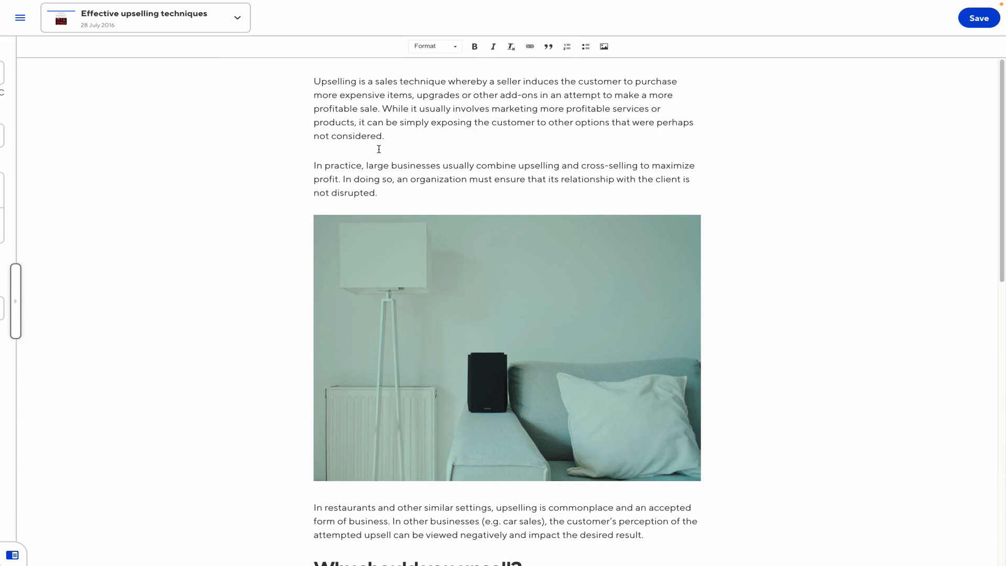
left_click(244, 30)
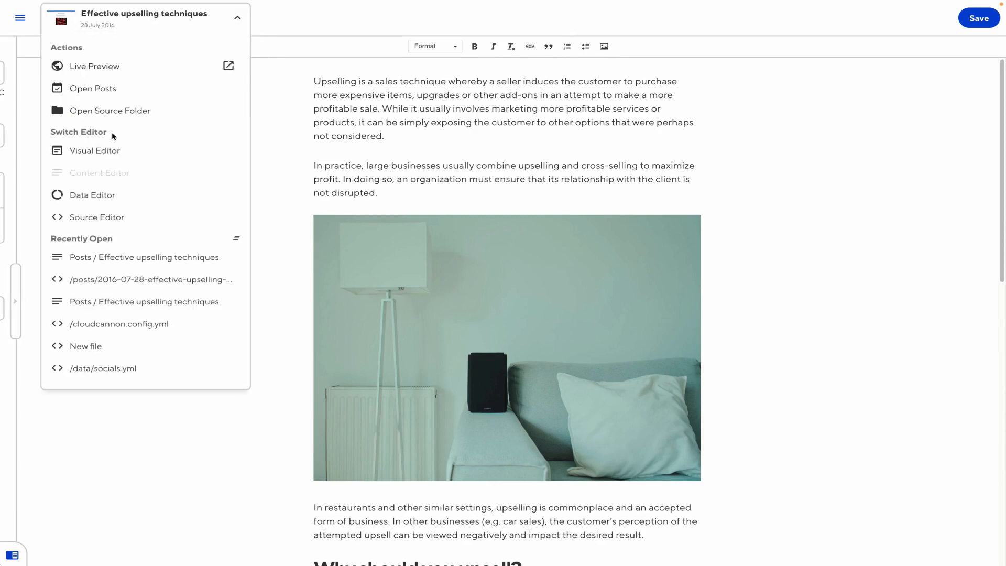
left_click(100, 151)
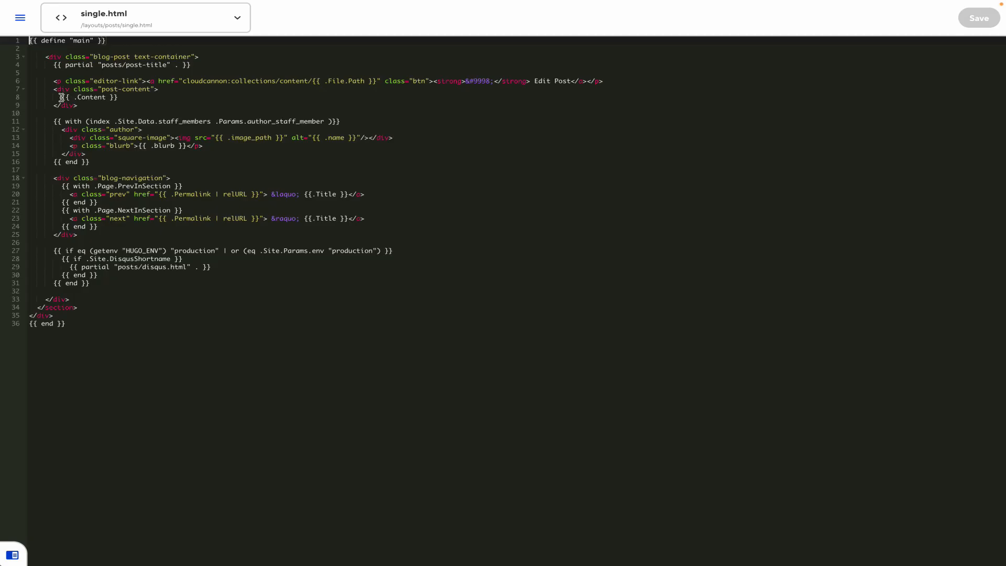
Select the {{ .Content }} line and its surrounding post-content block in single.html
left_click_drag(61, 97, 119, 96)
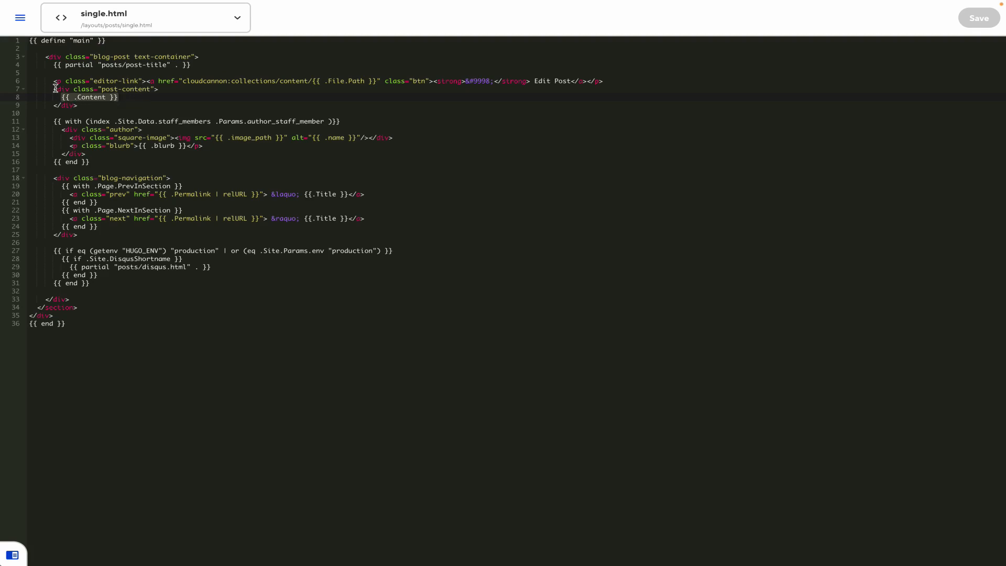
mouse_move(54, 89)
left_mouse_down()
mouse_move(79, 105)
mouse_move(61, 102)
left_mouse_up()
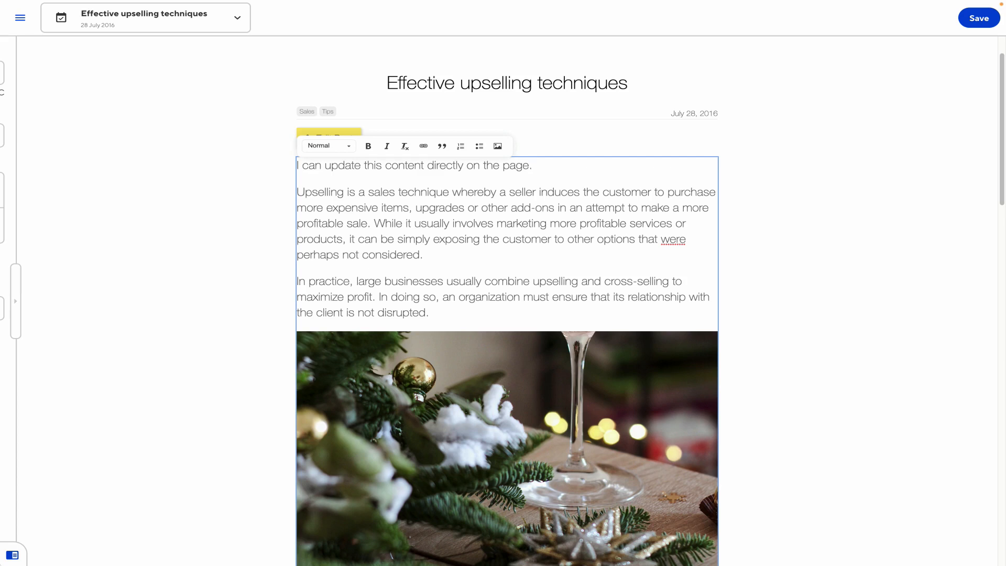
Make 'update' bold in the post's opening sentence, save the post, and open the site navigation
double_click(333, 166)
key("ctrl+b")
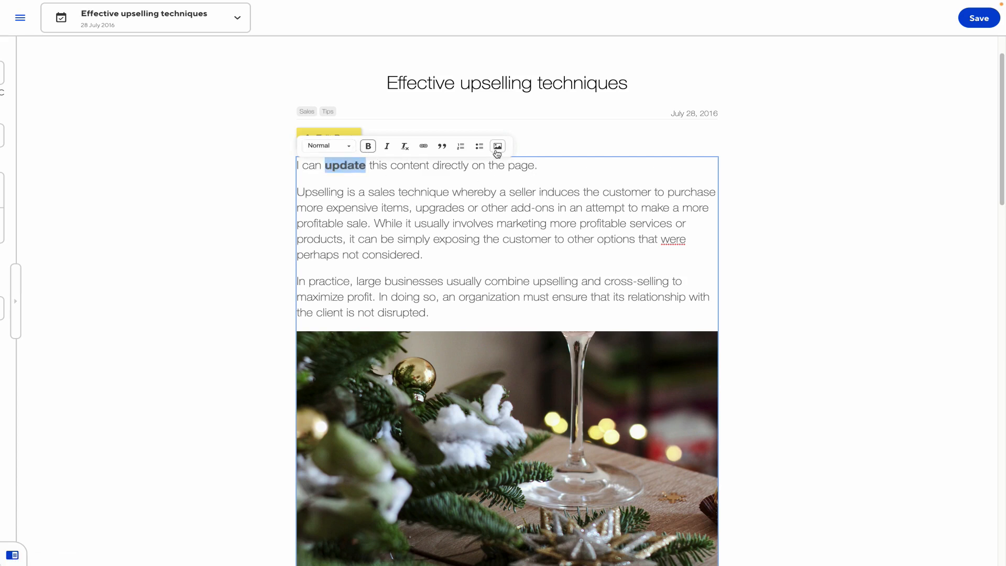
left_click(856, 230)
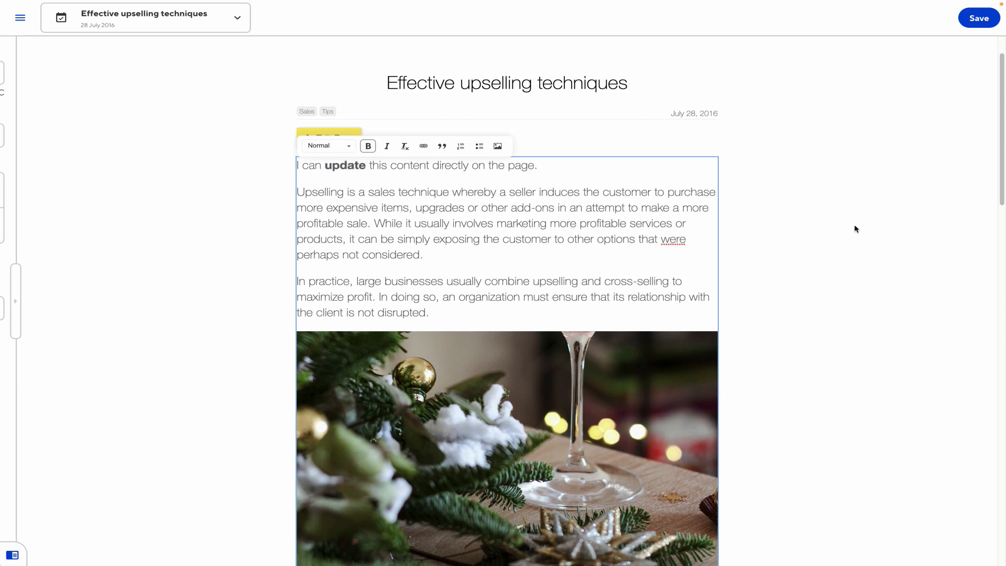
left_click(975, 18)
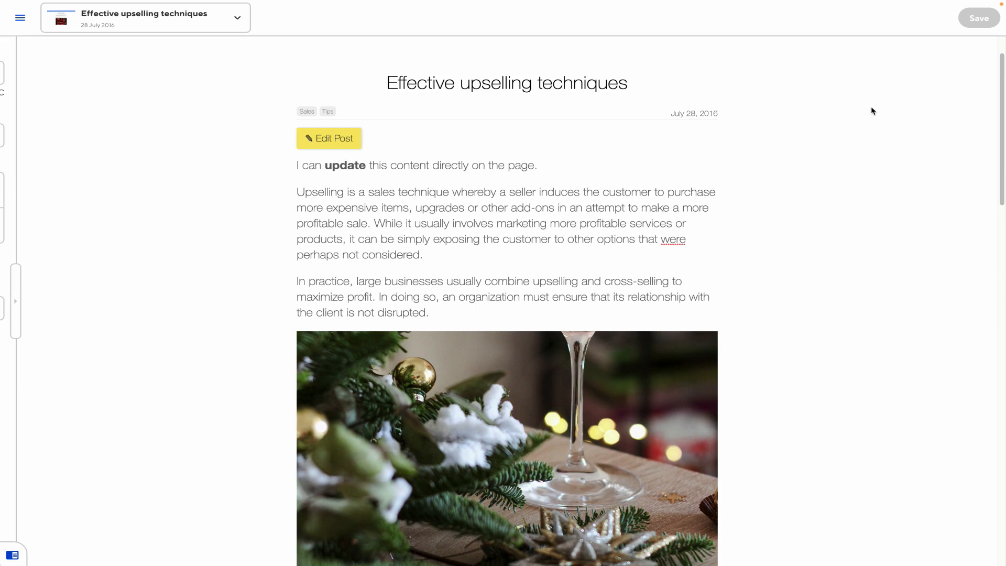
left_click(580, 191)
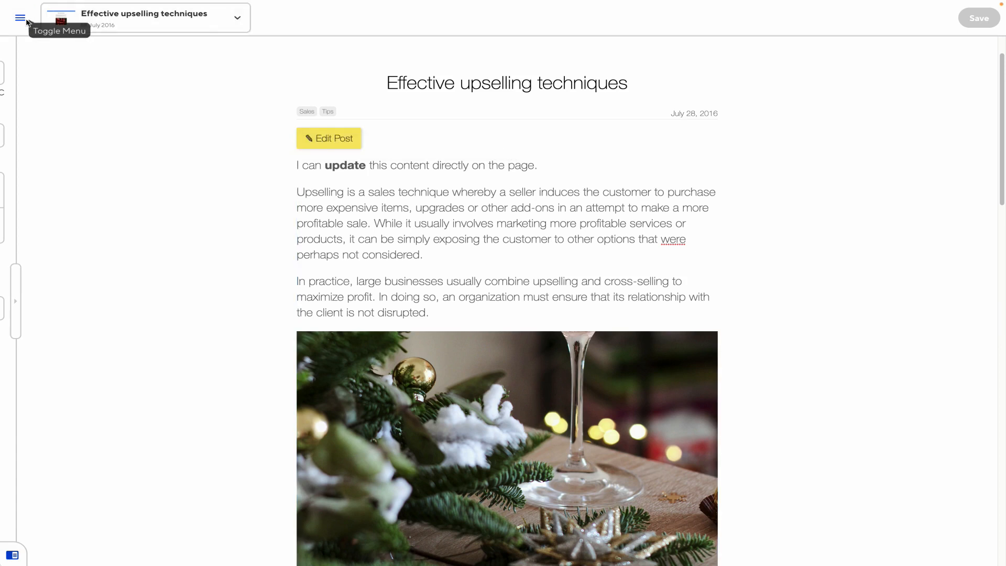
left_click(26, 22)
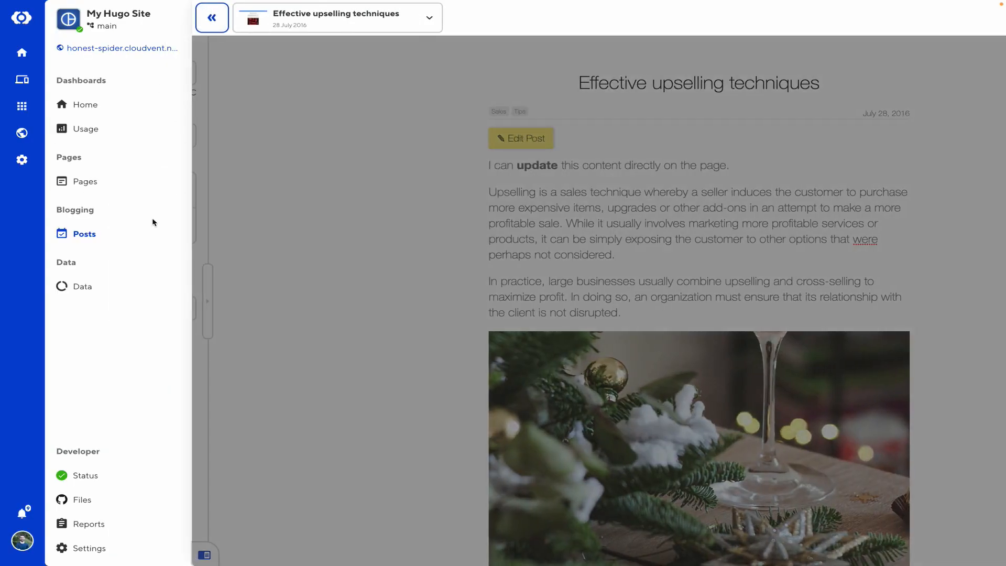
In cloudcannon.config.yml, add _editables content options bold, italic, bulletlist, numberedlist and image set to true
left_click(89, 502)
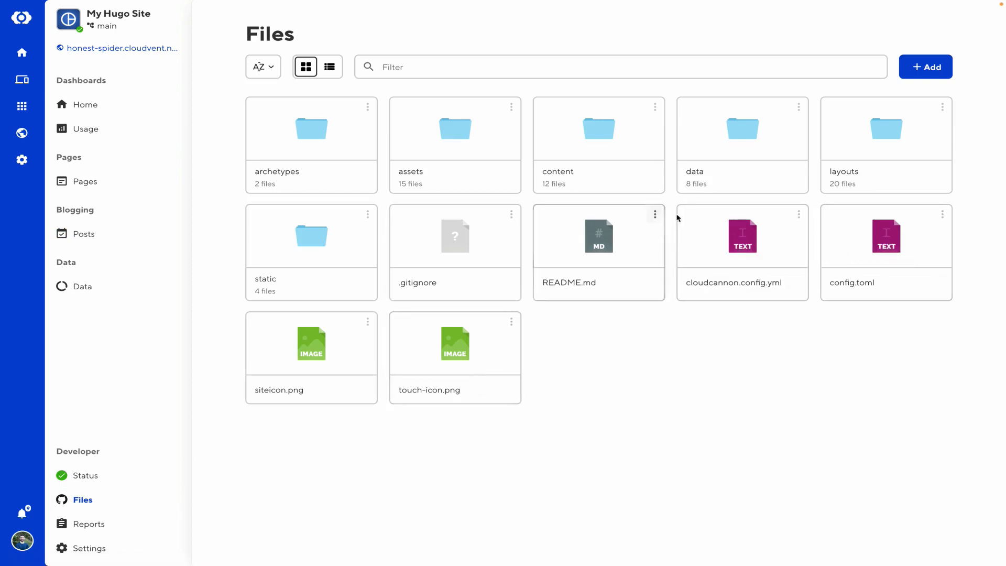
left_click(765, 231)
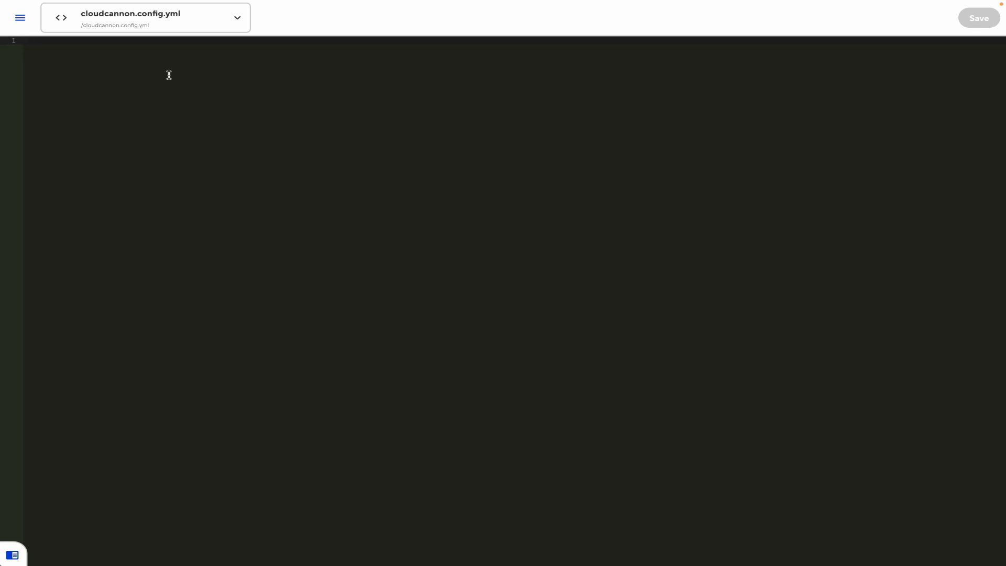
type("_editables")
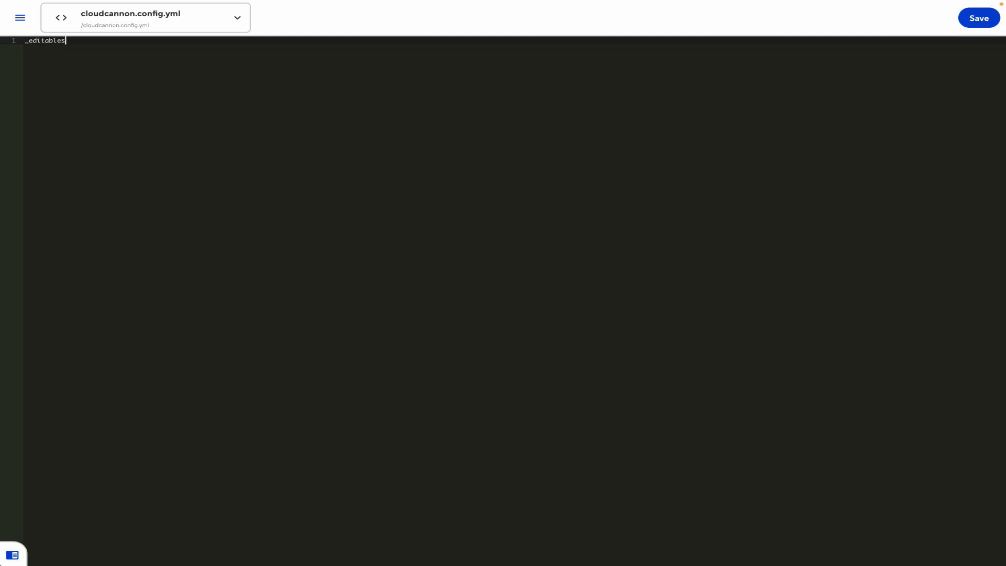
type(":   ")
type("content:")
key("Return")
type("bold: true")
key("Return")
type("italic: true     ")
type("bullet")
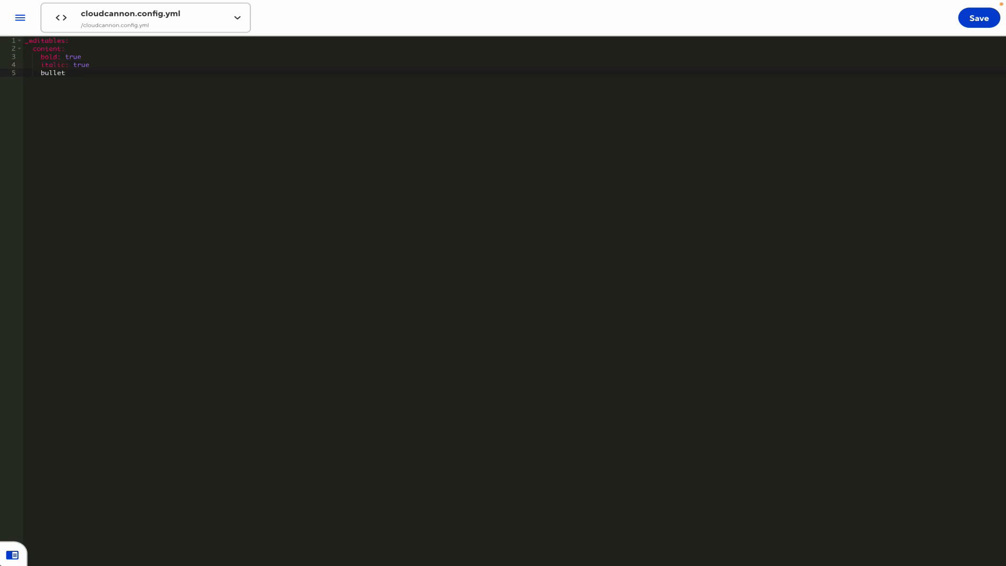
type("list: true")
key("Return")
type("num")
type("bered")
type("list: true     ")
type("image:")
type(" true")
Add table, undo and redo set to true and save the config file
key("Return")
type("table: true")
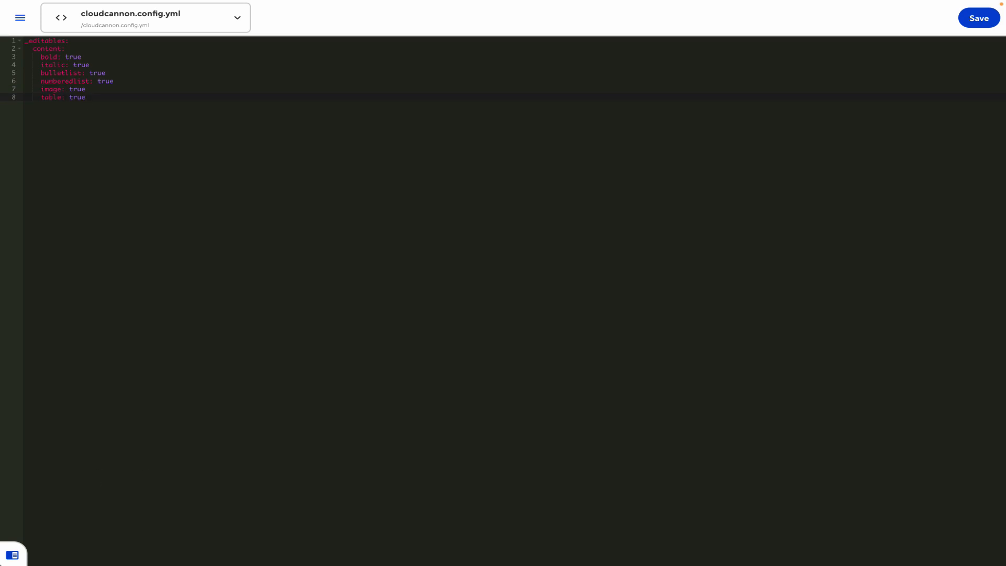
key("Return")
type("udo")
key("BackSpace")
key("BackSpace")
type("ndo: true")
key("Return")
type("redo: true")
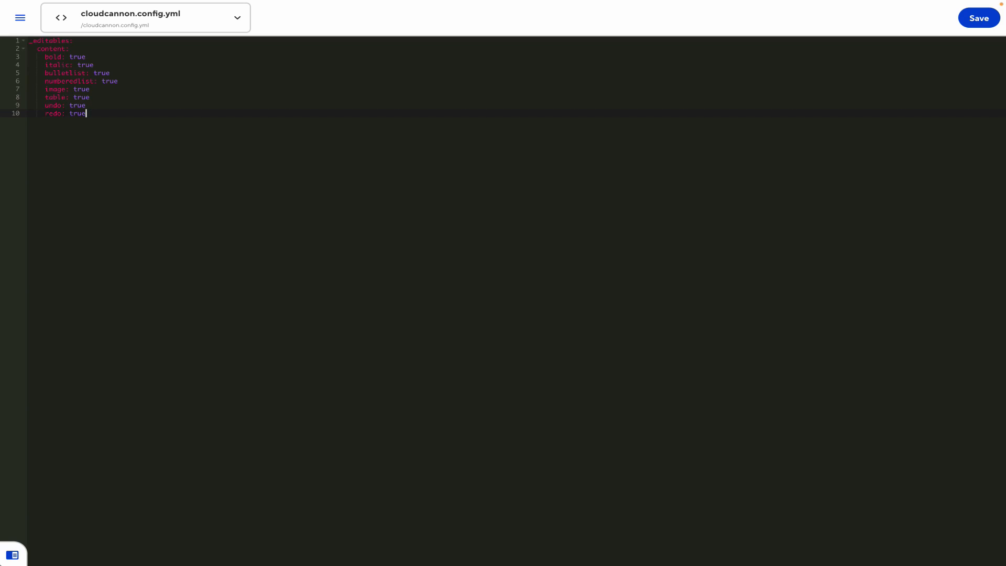
key("ctrl+s")
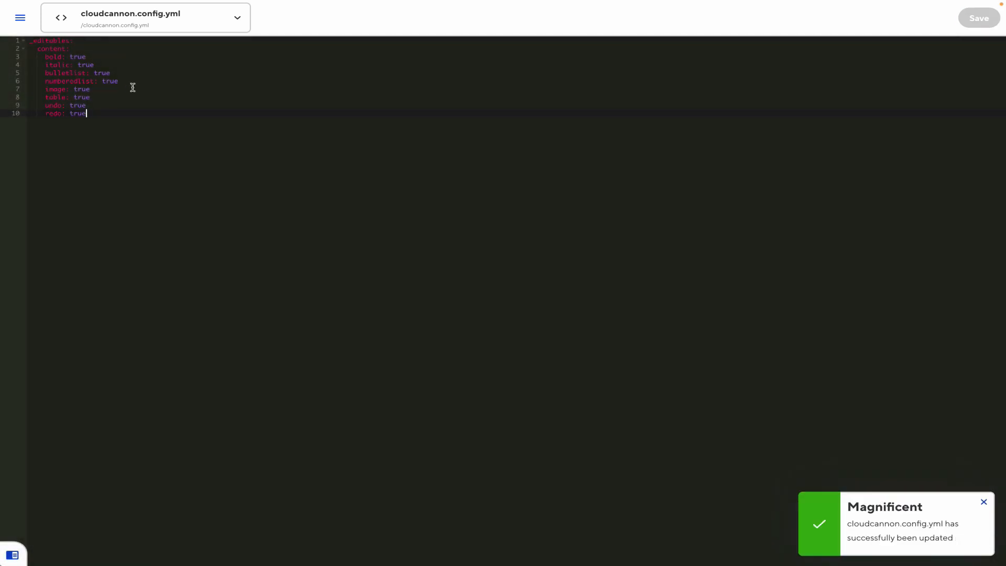
left_click(19, 17)
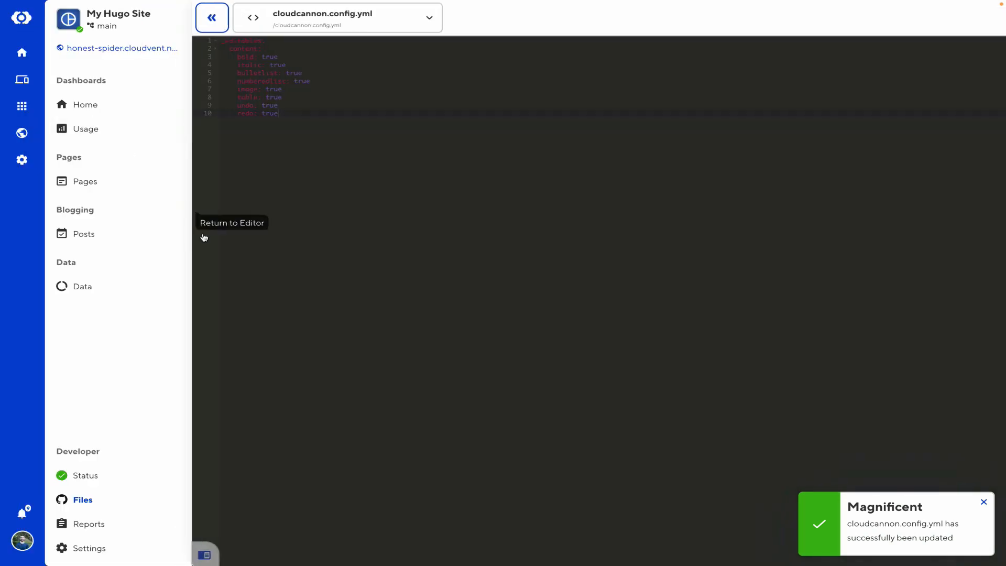
Open the Effective upselling techniques post and add an empty line after its first sentence
left_click(80, 238)
left_click(841, 141)
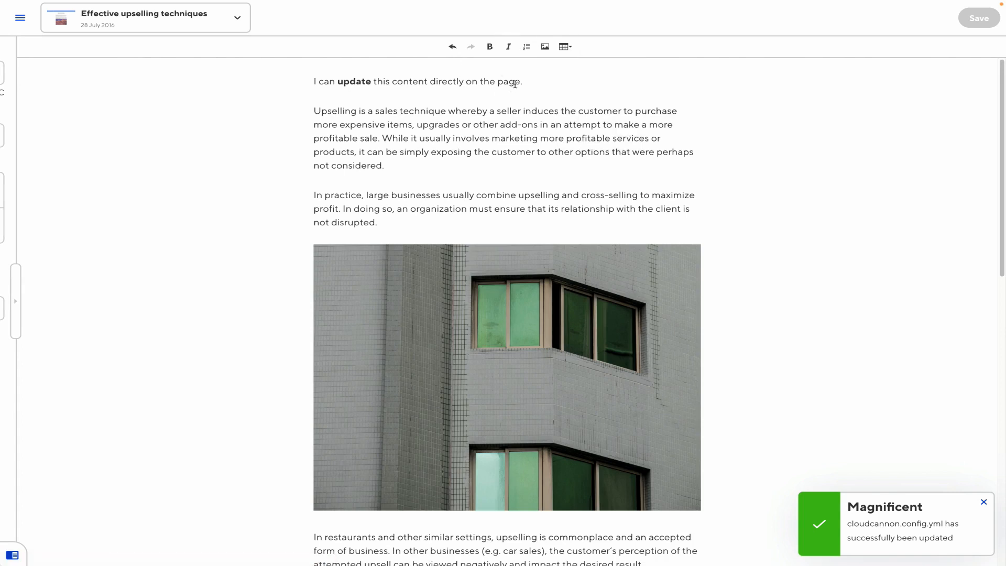
left_click(534, 81)
key("Return")
key("Return")
Insert a two-row, five-column table and type dsf and sdf into its cells
mouse_move(567, 48)
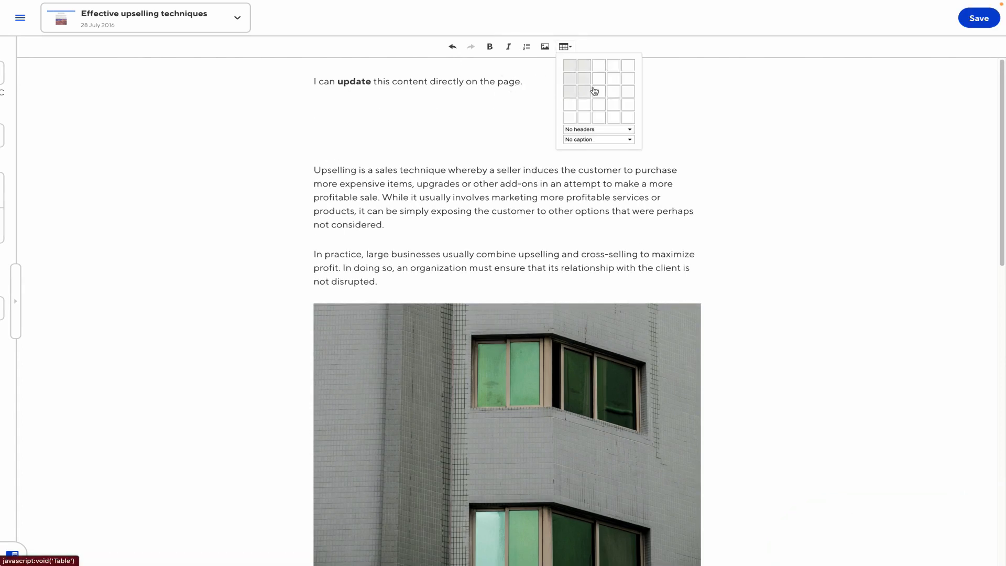
left_click(629, 80)
type("dsf")
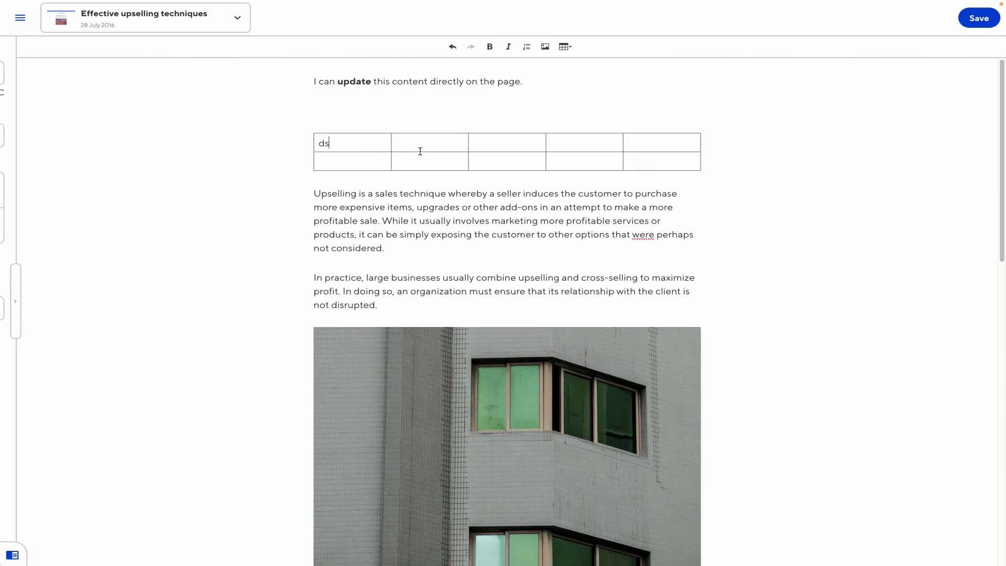
left_click(449, 157)
type("sdf")
left_click(530, 158)
type("sdf")
left_click(657, 164)
Undo the extra added row and delete the second row, leaving a one-row table
key("Tab")
key("ctrl+z")
left_click_drag(651, 165, 326, 164)
key("BackSpace")
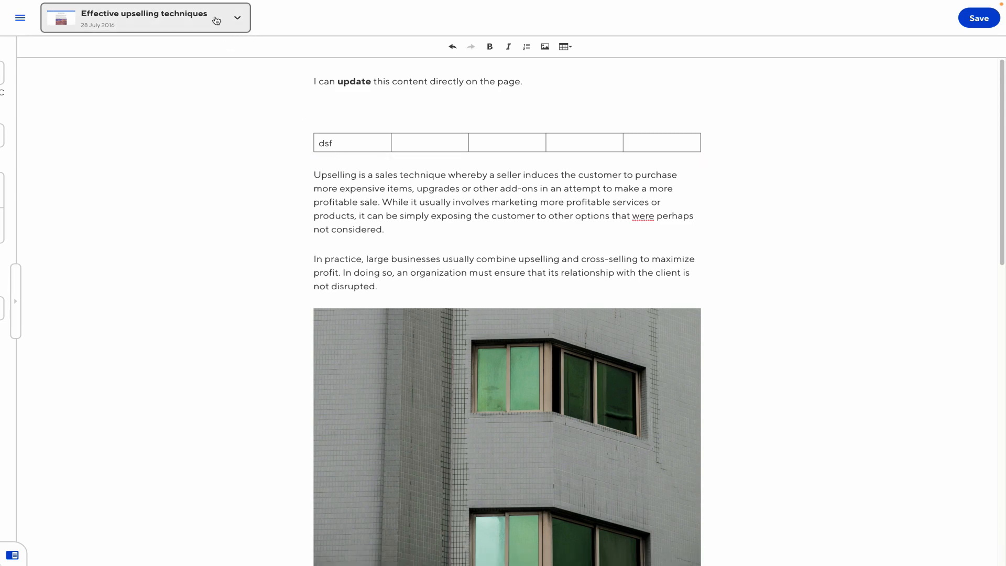
Reload the post in the Visual Editor, discarding the unsaved table changes
left_click(233, 19)
left_click(105, 150)
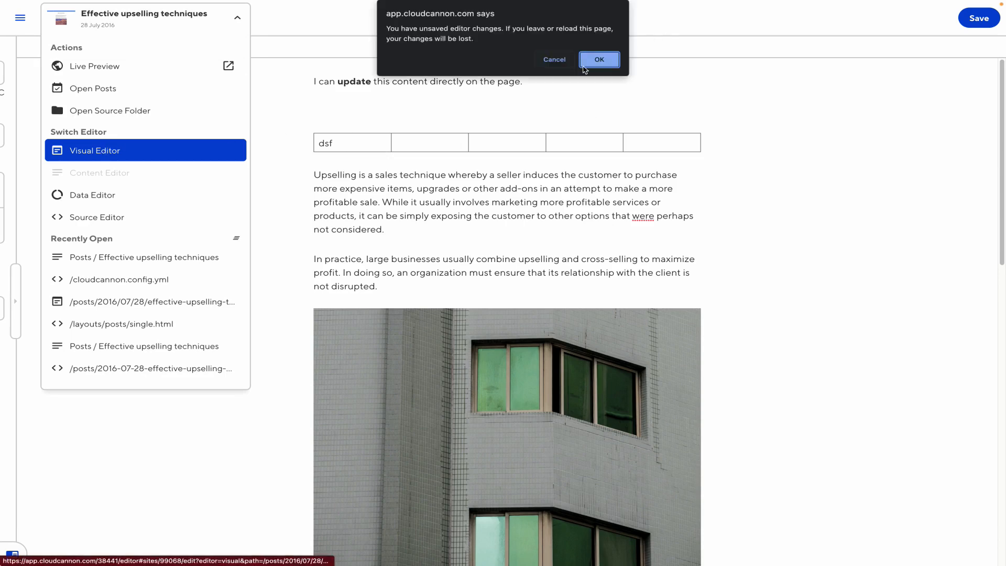
left_click(597, 61)
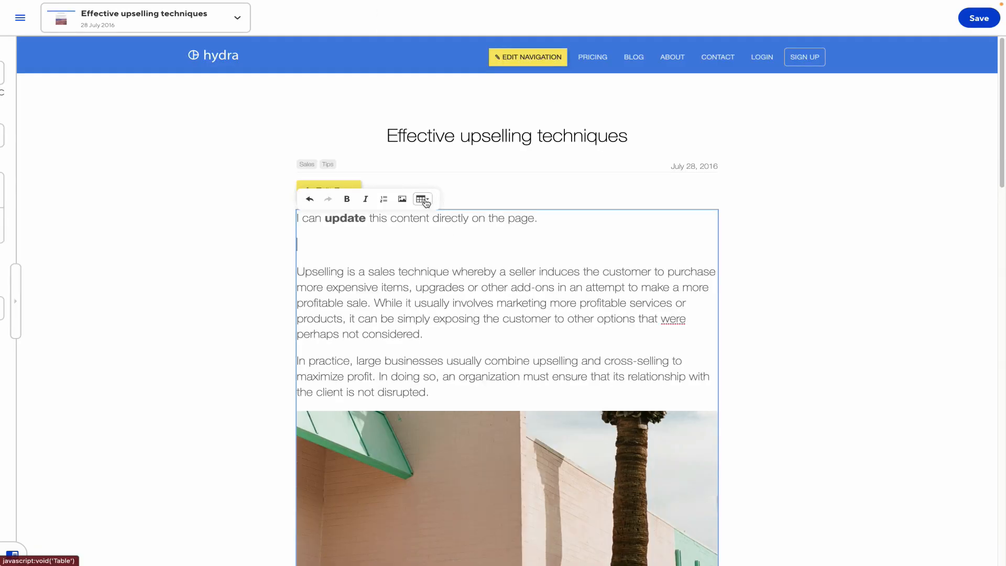
left_click(422, 199)
left_click(377, 227)
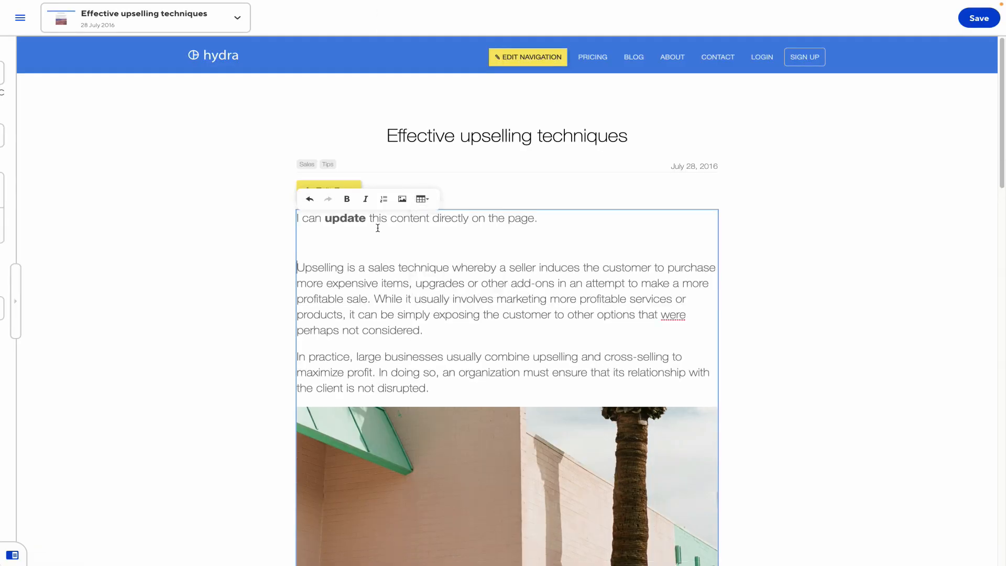
Add the line 'This is a table' below the post's opening sentence
left_click(333, 240)
type("This is ")
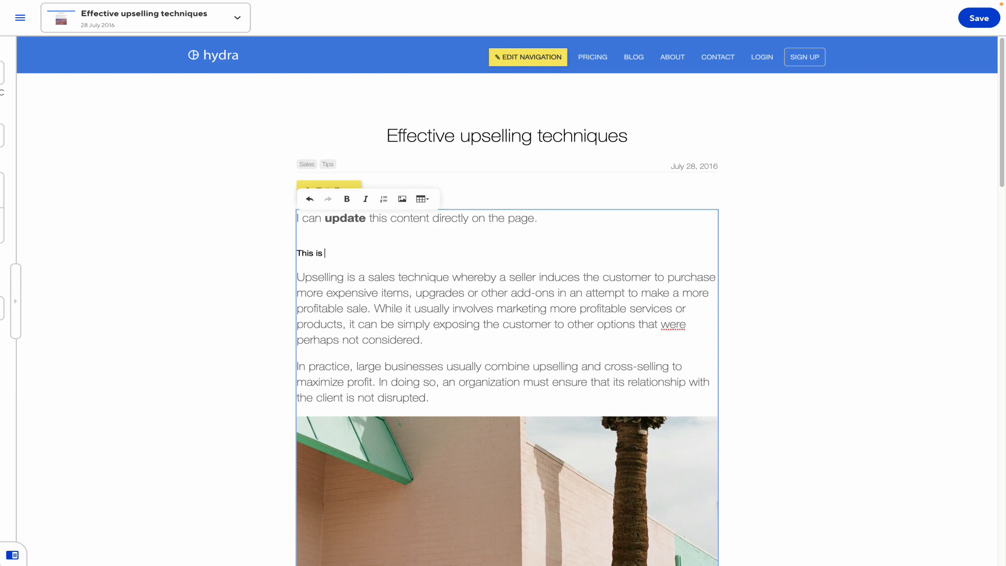
type("a table")
left_click(183, 226)
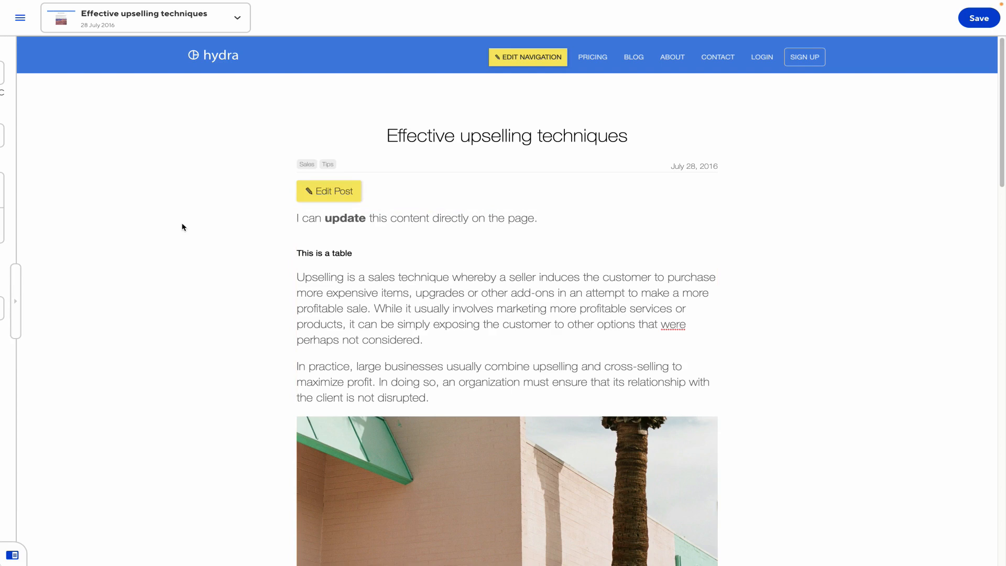
left_click(20, 18)
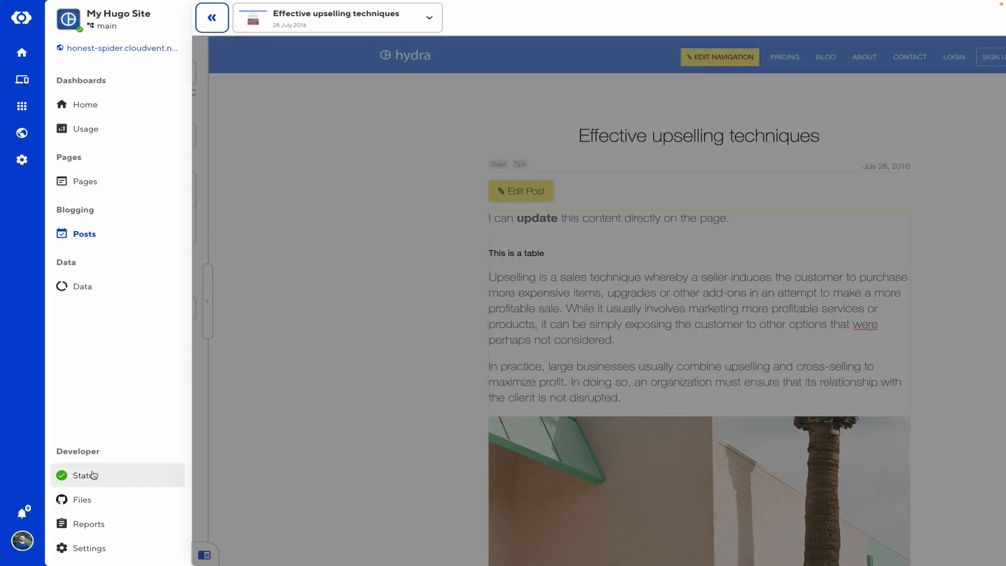
Open layouts/index.html from the source files and inspect the editable class on the hero heading
left_click(96, 495)
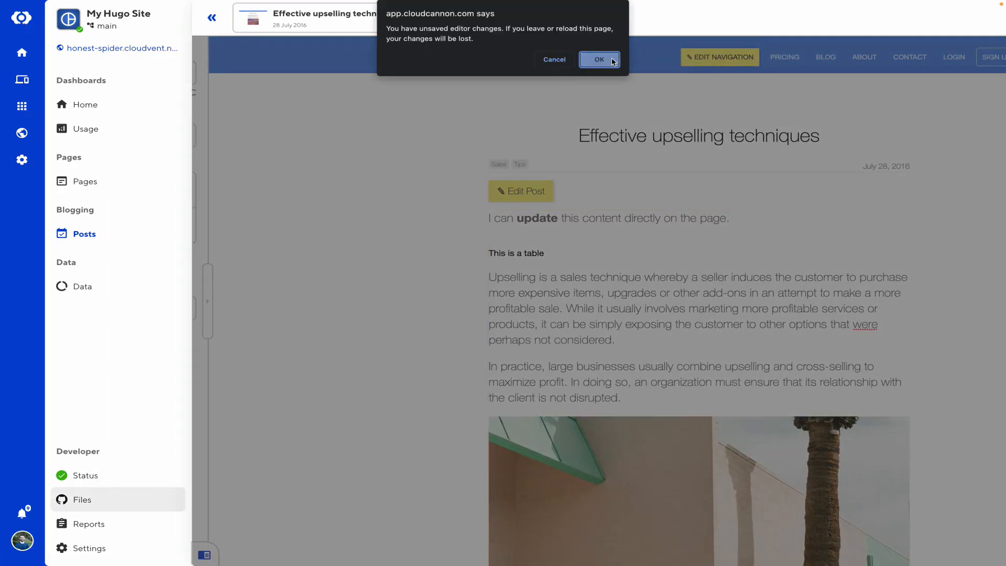
left_click(599, 59)
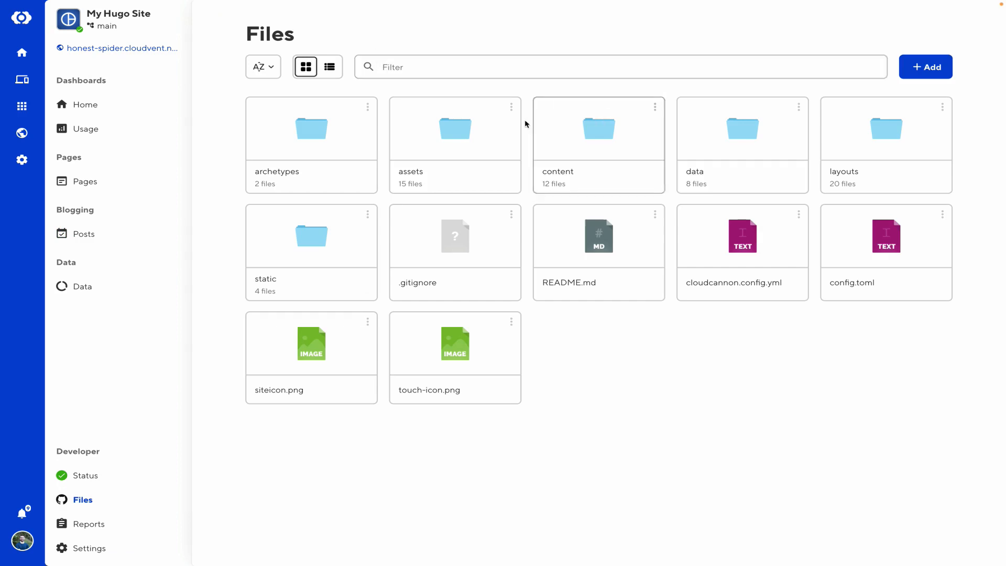
left_click(855, 118)
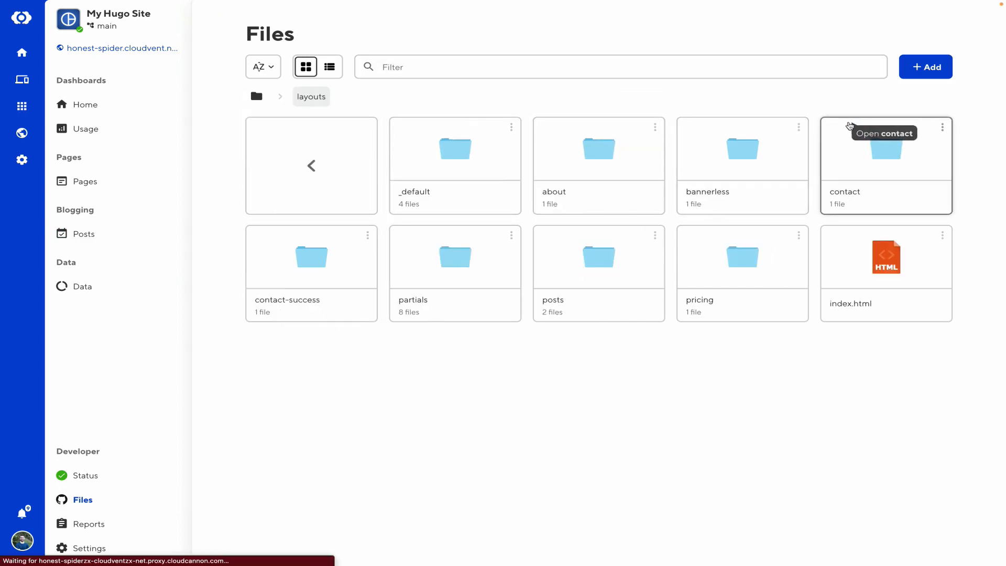
left_click(874, 277)
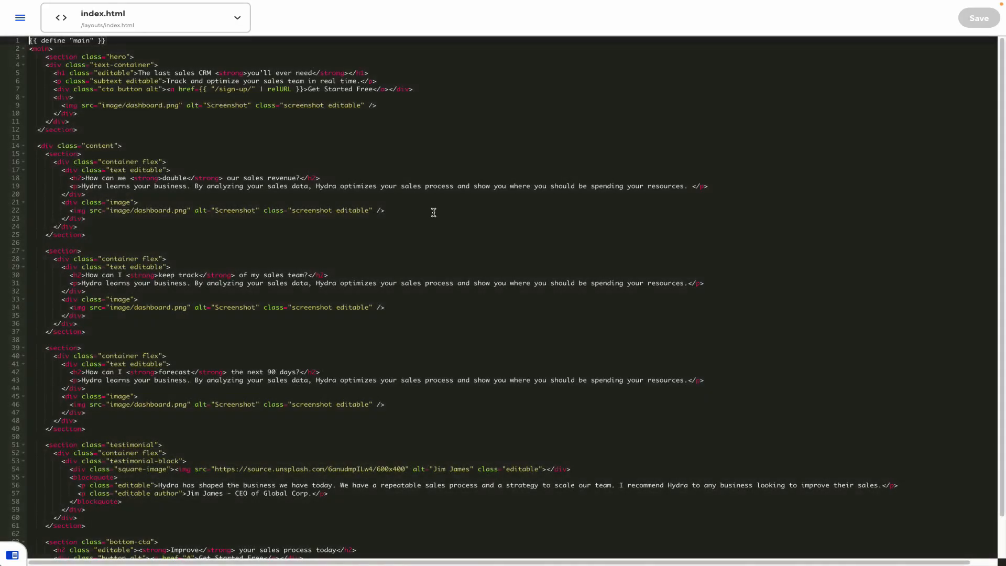
left_click(240, 169)
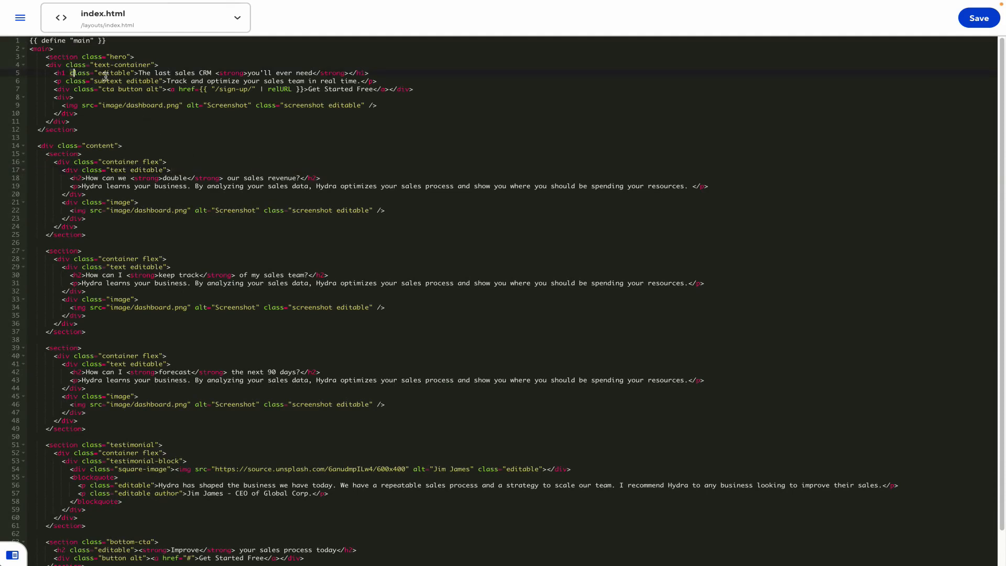
left_click_drag(69, 72, 135, 73)
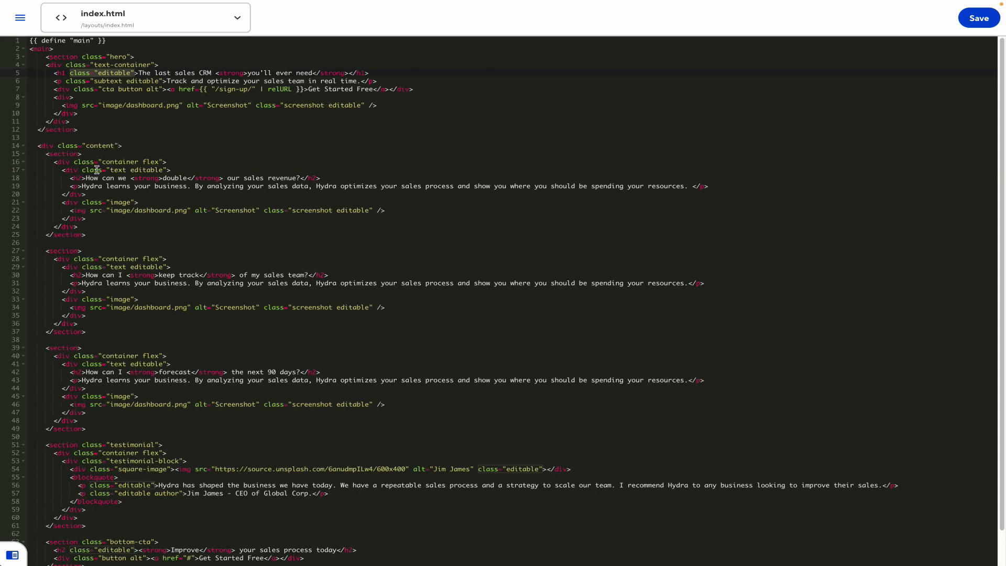
left_click(121, 114)
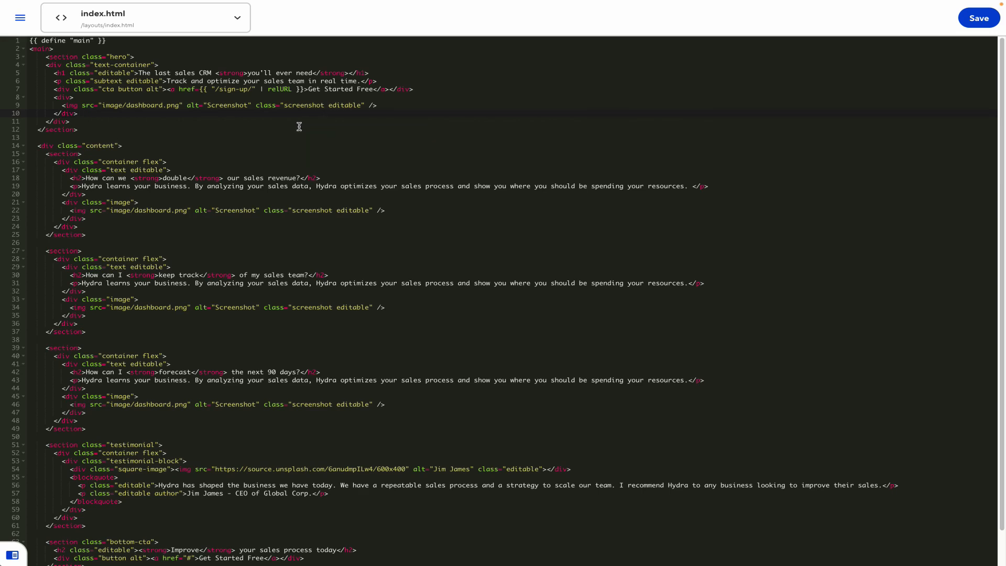
Go to the site's Pages collection, leaving the template unsaved
left_click(20, 18)
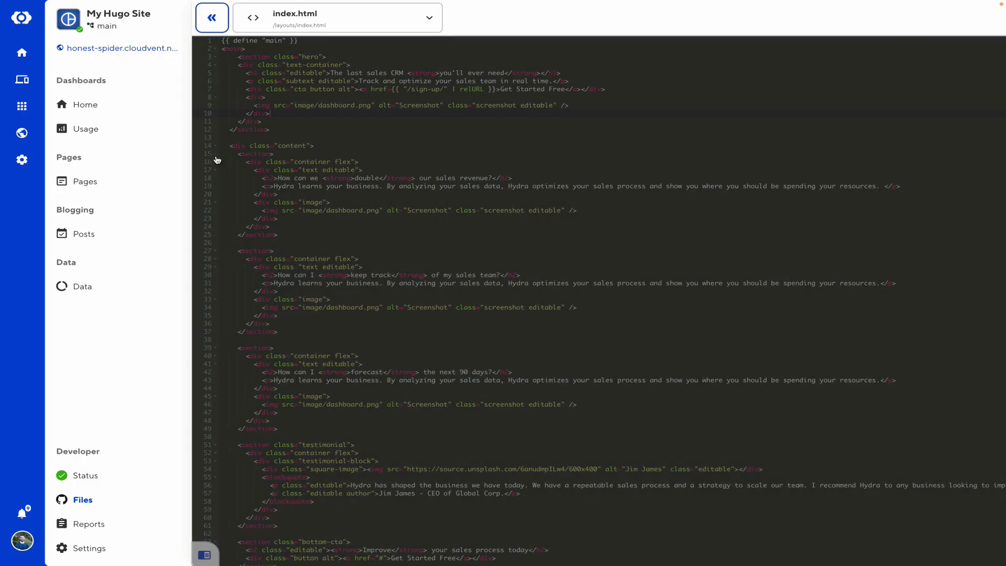
left_click(114, 188)
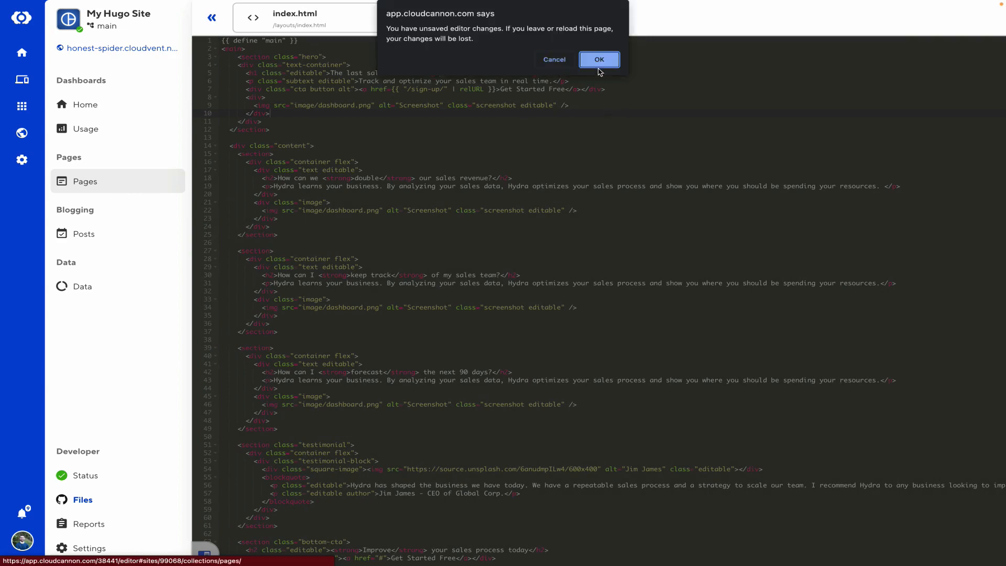
left_click(599, 62)
Open the homepage in the Visual Editor and select the start of the hero subtitle
left_click(880, 129)
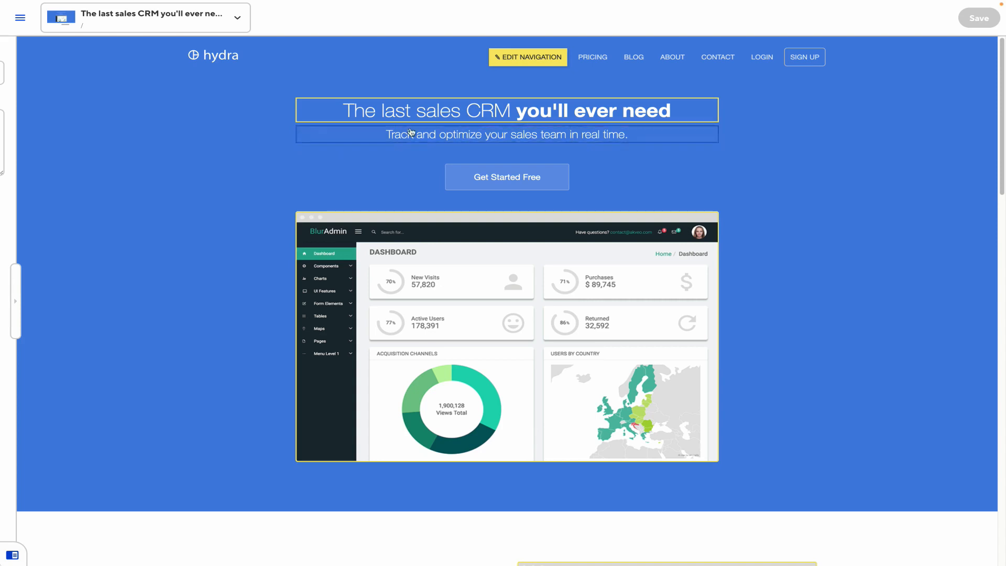
left_click(589, 135)
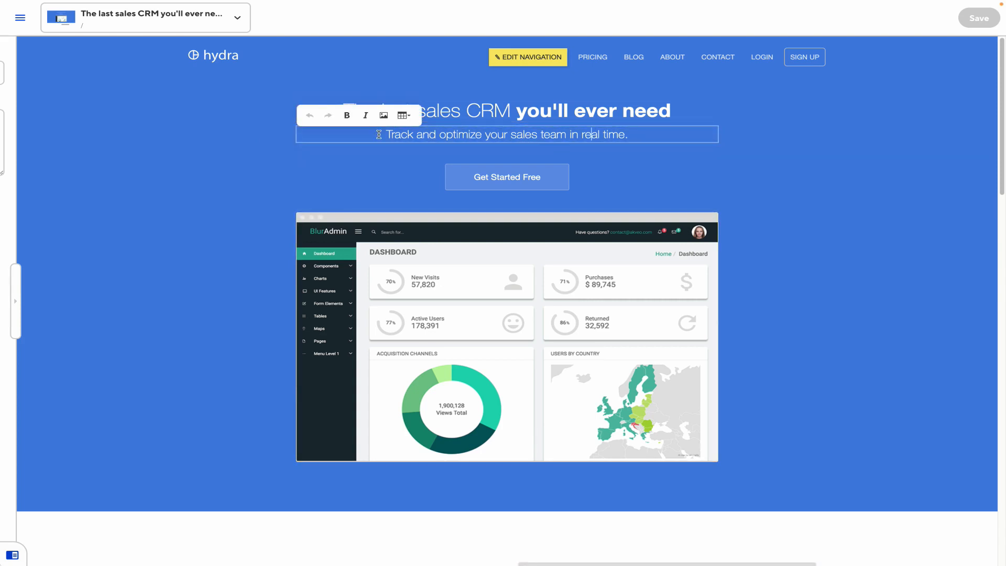
left_click_drag(379, 135, 506, 136)
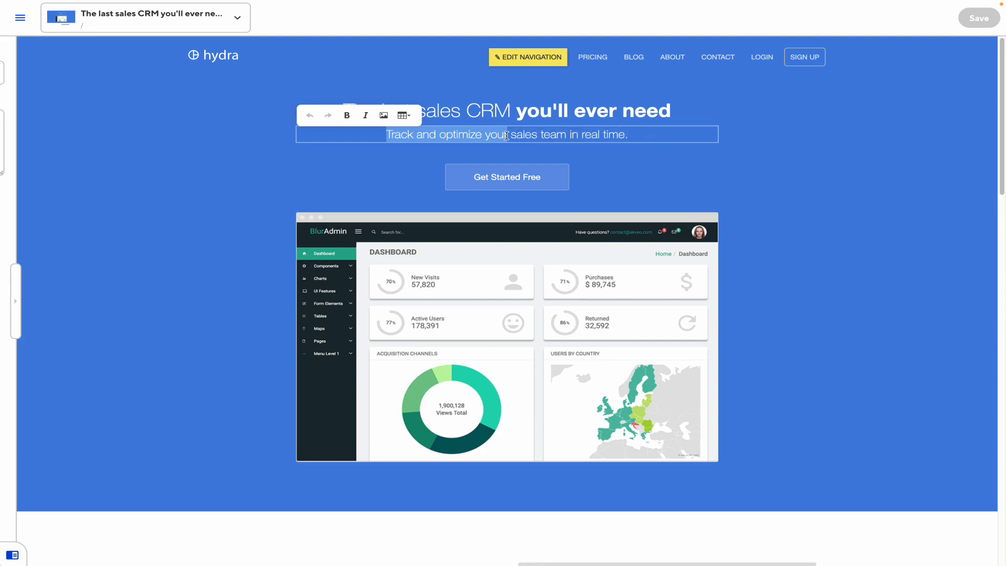
Replace the hero dashboard.png image with _screenshot.png from the image folder
left_click(434, 248)
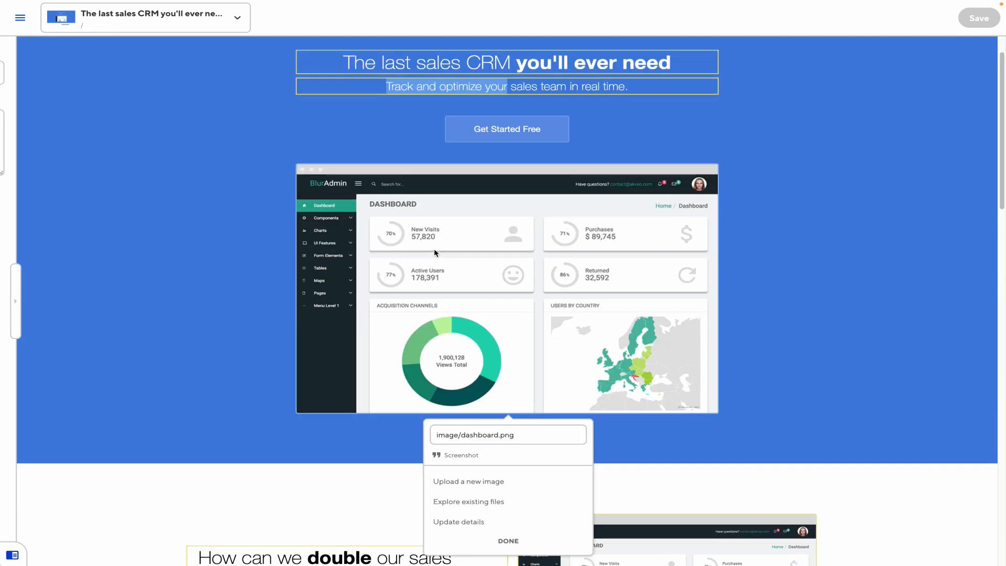
left_click(479, 509)
left_click(341, 157)
left_click(308, 167)
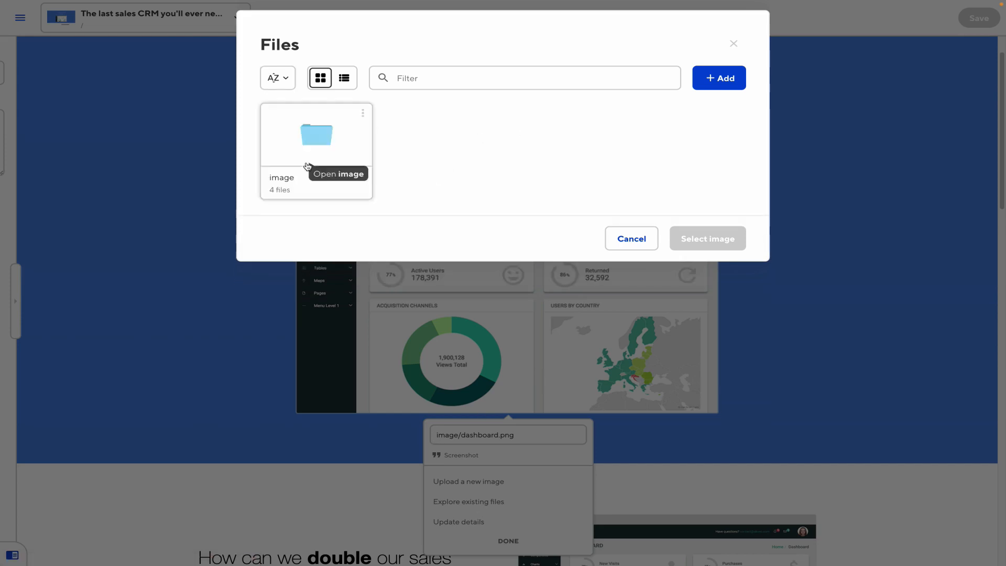
left_click(309, 166)
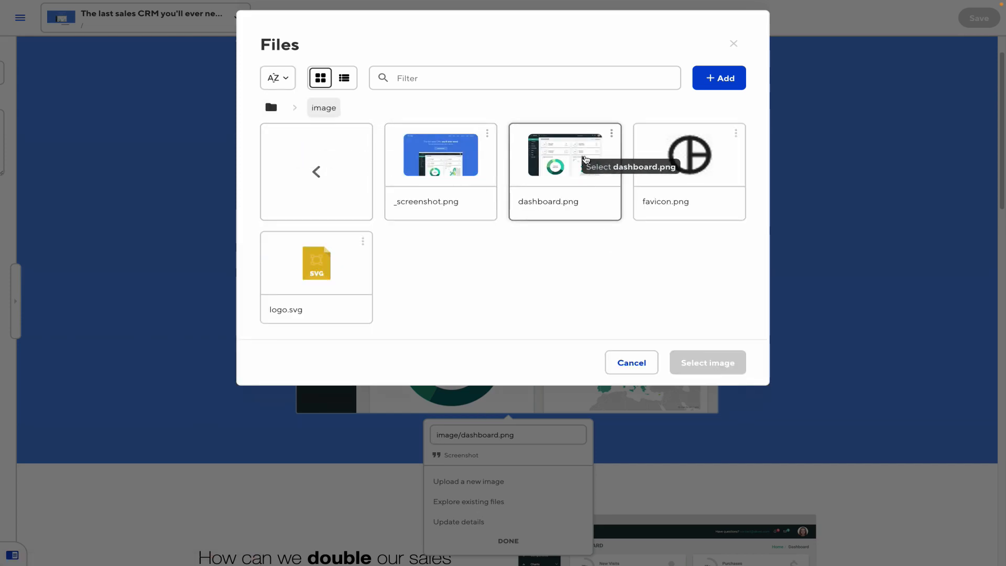
left_click(447, 163)
left_click(716, 357)
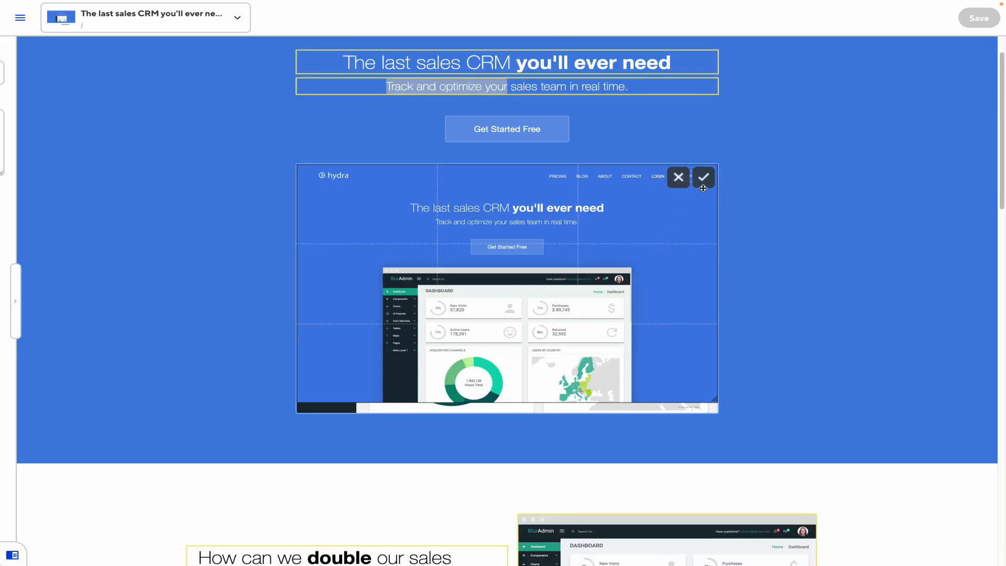
left_click(703, 178)
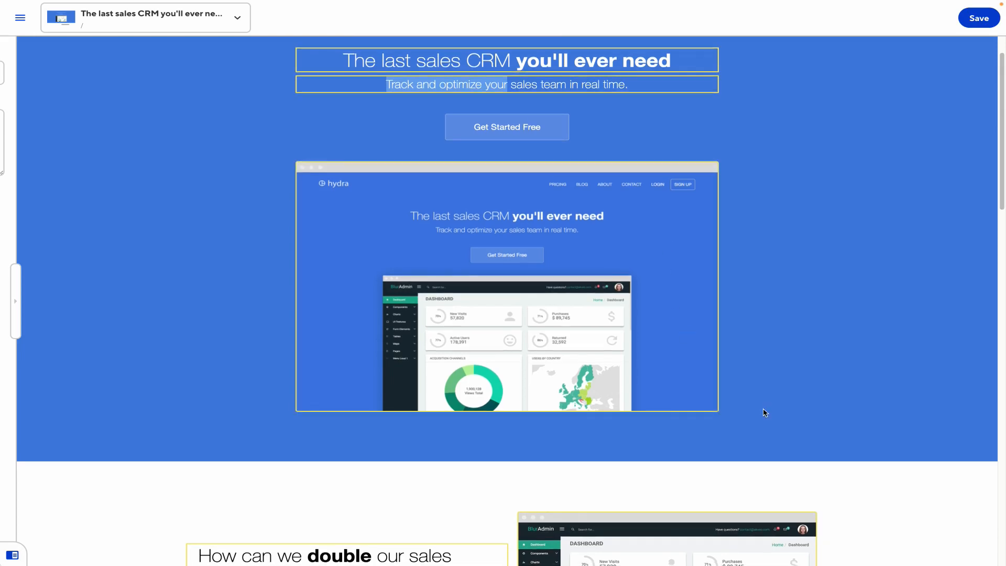
scroll(764, 411, "down", 4)
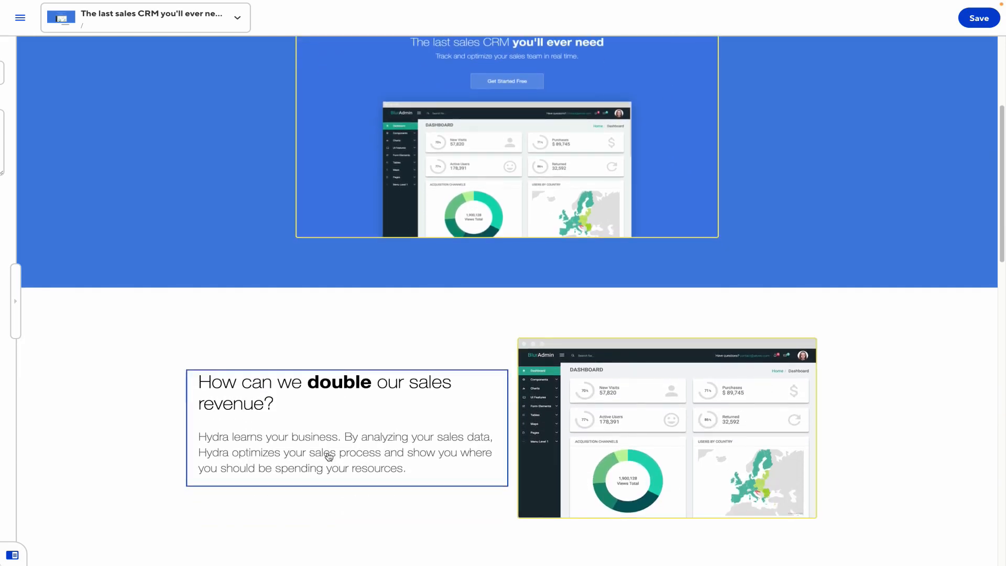
Add the paragraph 'Here's more text!' to the 'double our sales' block and save the homepage
left_click(400, 466)
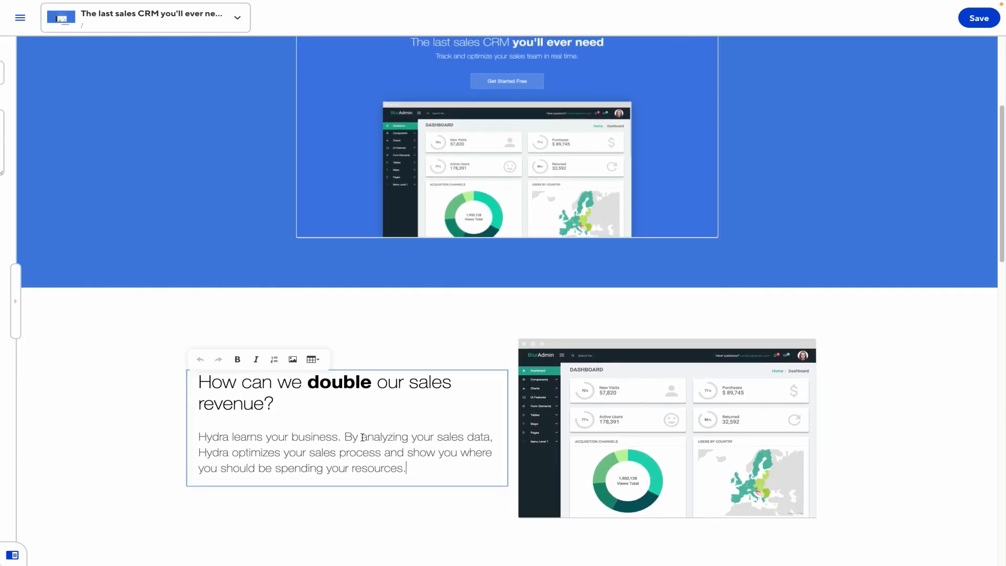
key("Return")
type("Here's more te")
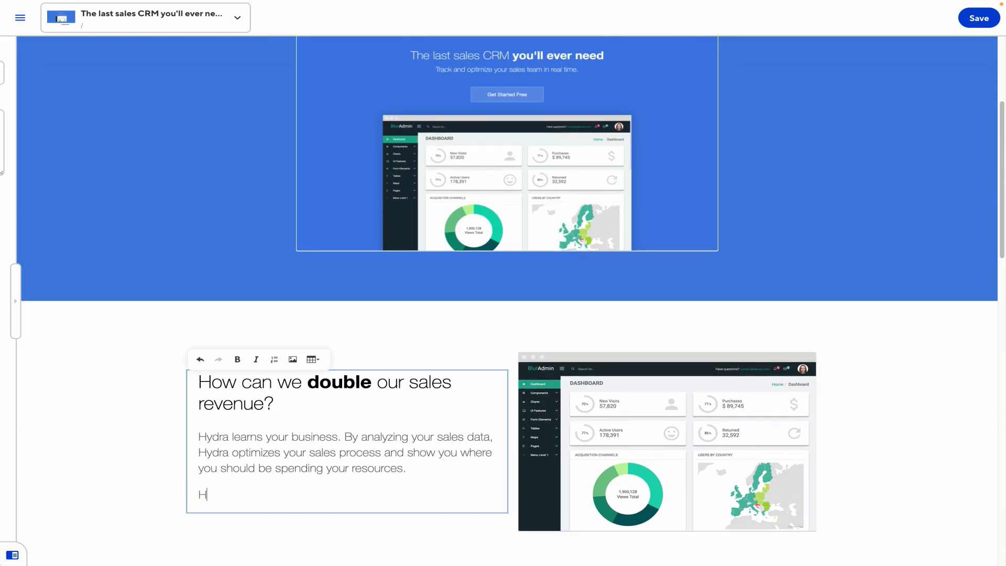
type("xt!")
scroll(611, 153, "down", 10)
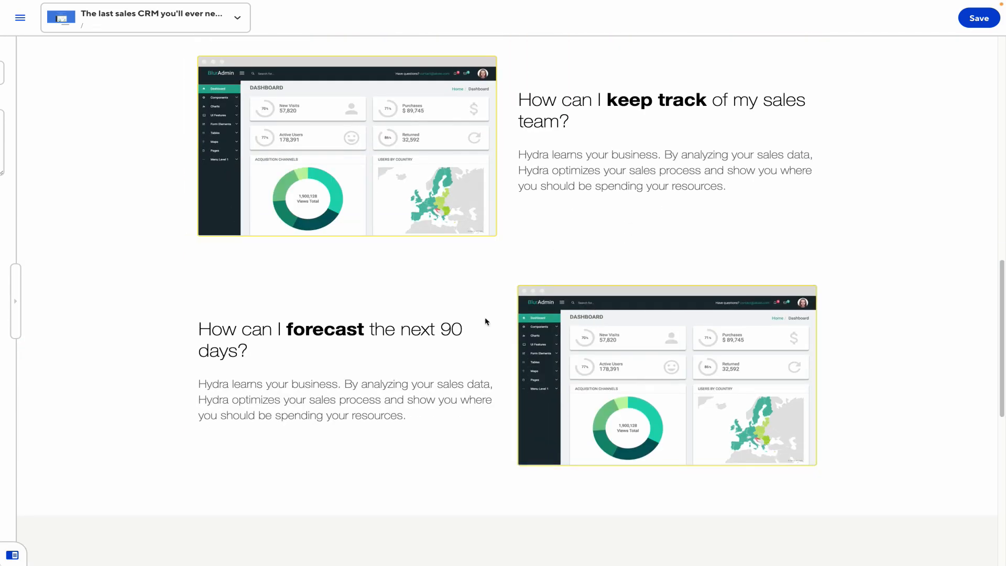
scroll(409, 366, "down", 1)
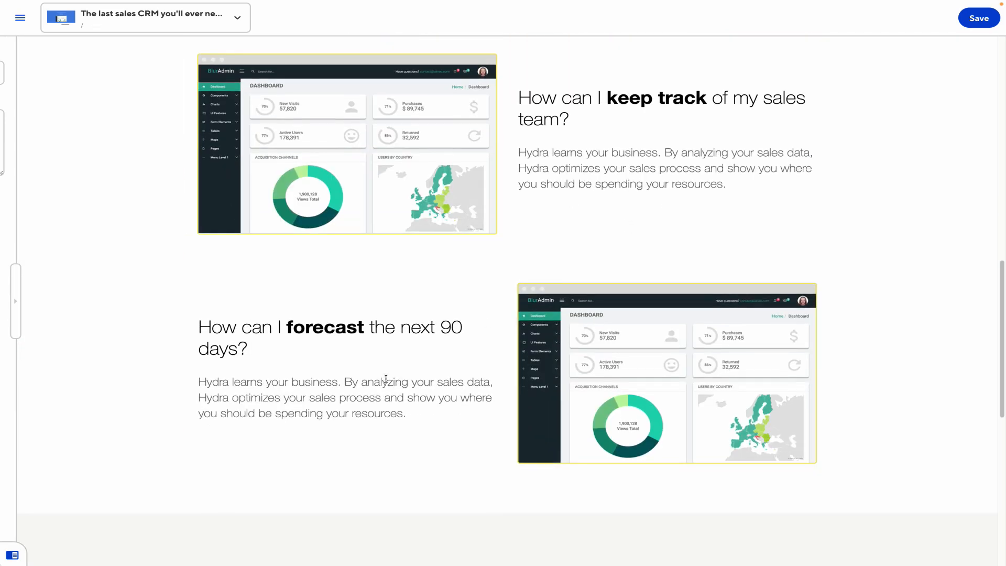
scroll(385, 377, "down", 2)
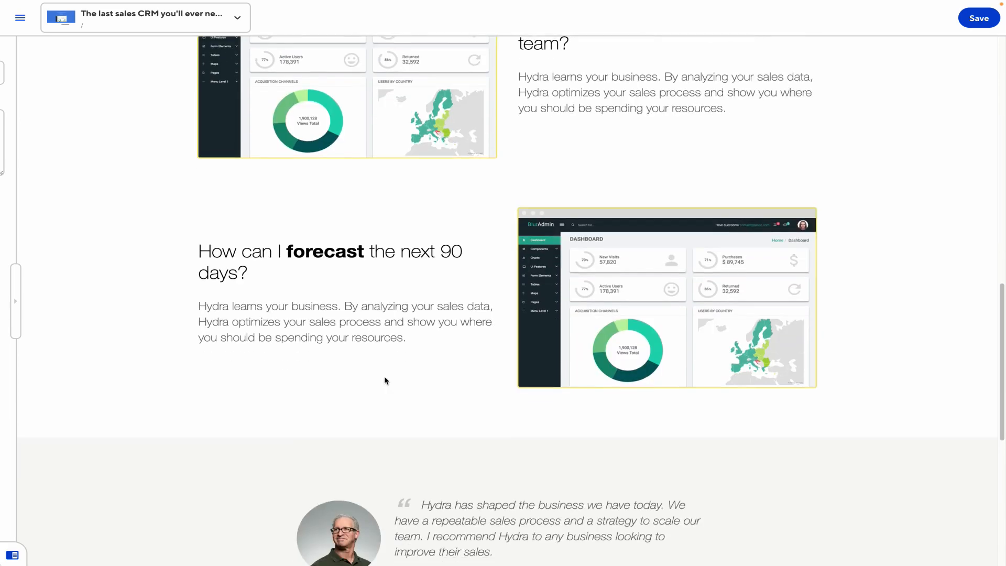
scroll(396, 368, "up", 15)
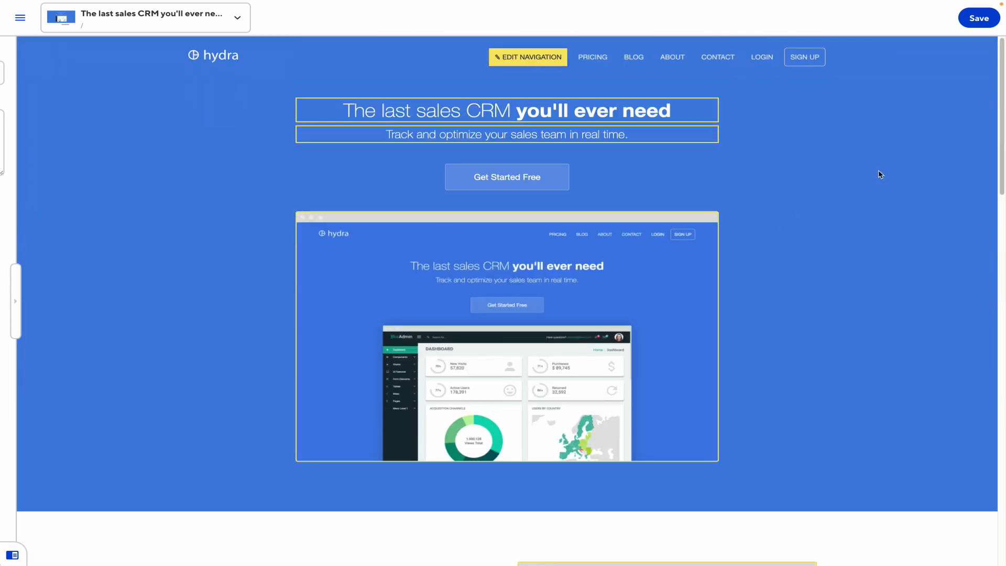
left_click(977, 22)
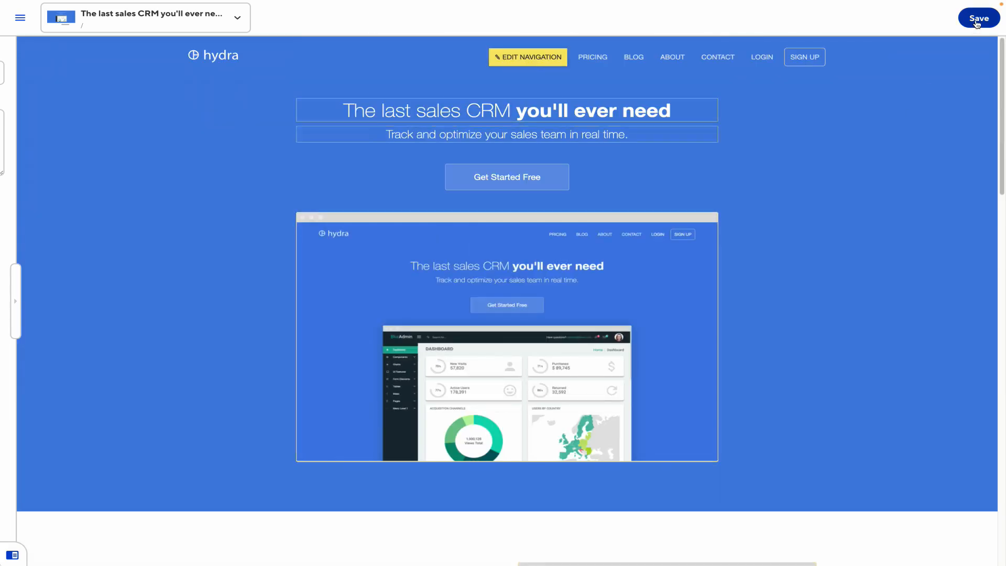
left_click(977, 21)
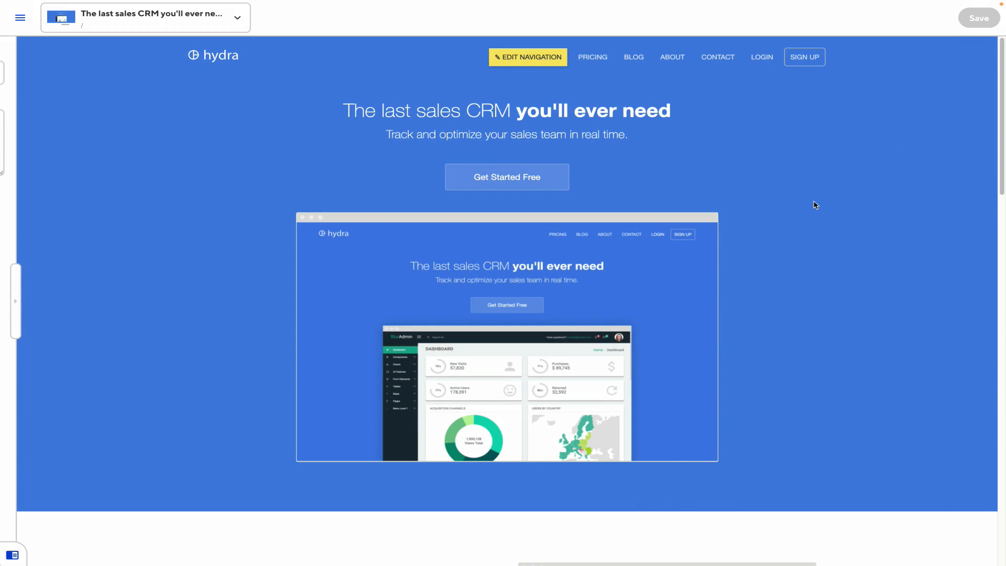
Open the page settings panel and switch the homepage's _index.md to the Source Editor
left_click(18, 299)
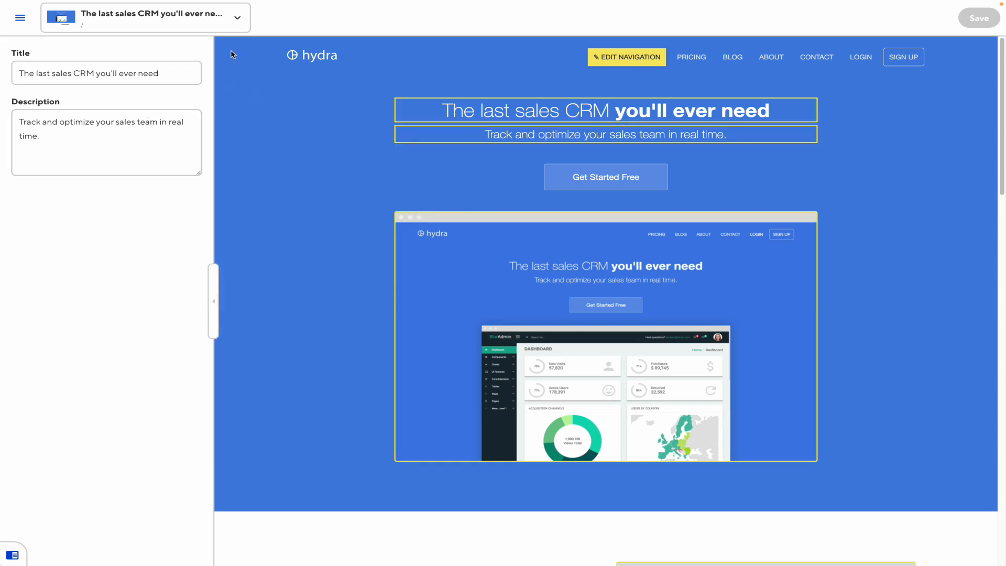
left_click(157, 16)
left_click(142, 193)
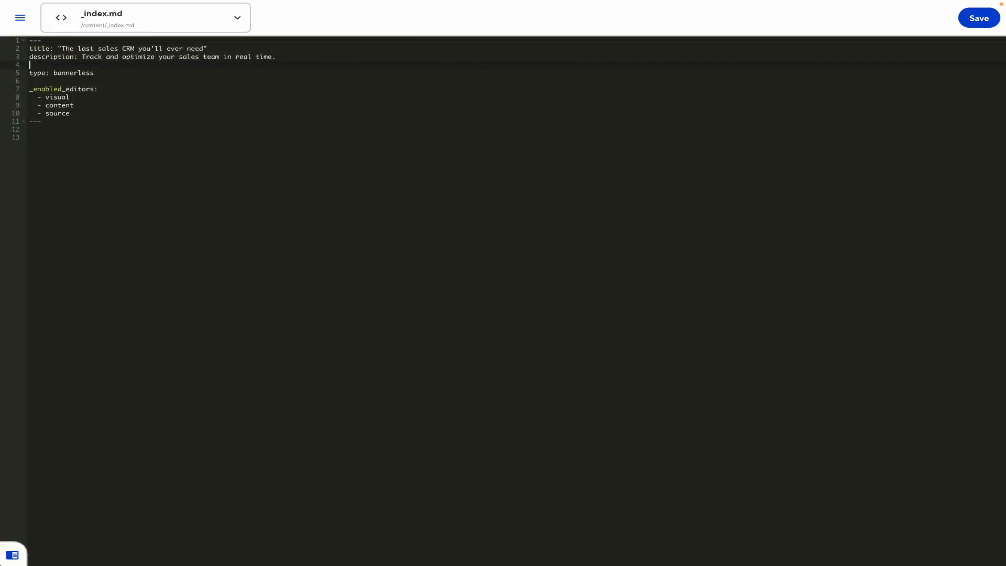
Add front matter bg_color "#ff0000", show_banner: false and next_event: 2022-06-06, then save _index.md
type("bg_color")
type(": #ff0000")
key("Return")
key("BackSpace")
type("\"")
key("End")
key("Return")
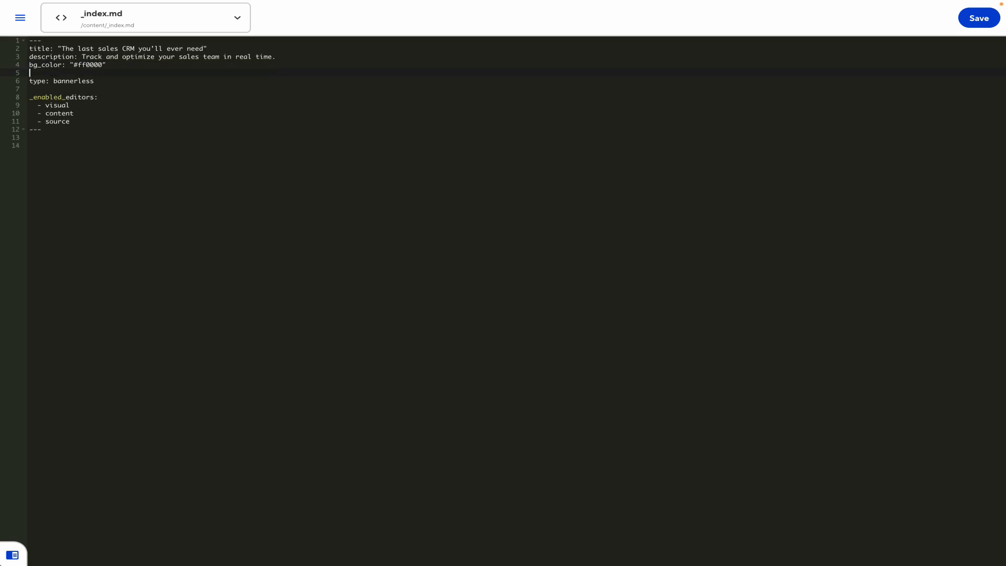
type("show_banner: false")
key("Return")
type("next_event")
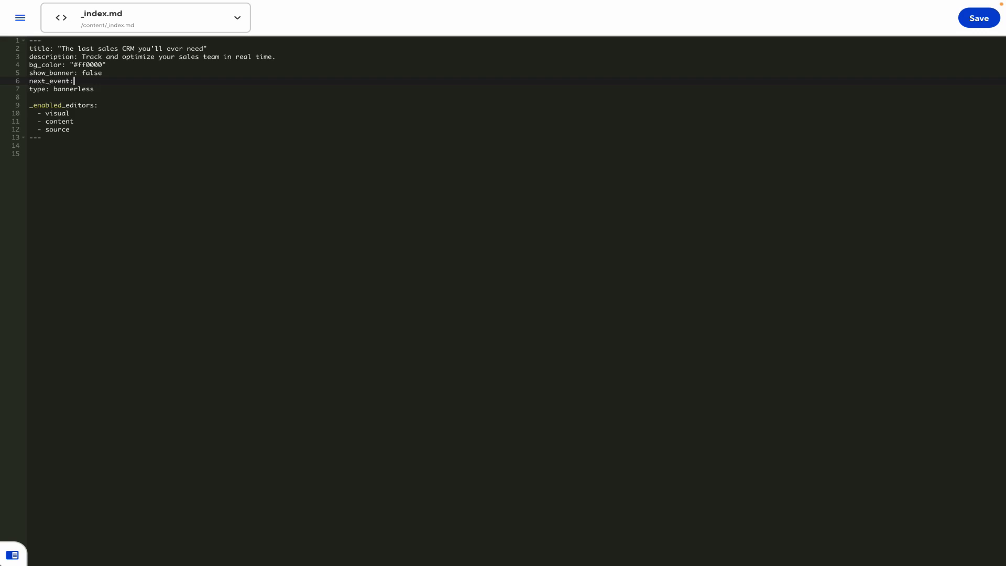
type(": 2022-06-06")
key("ctrl+s")
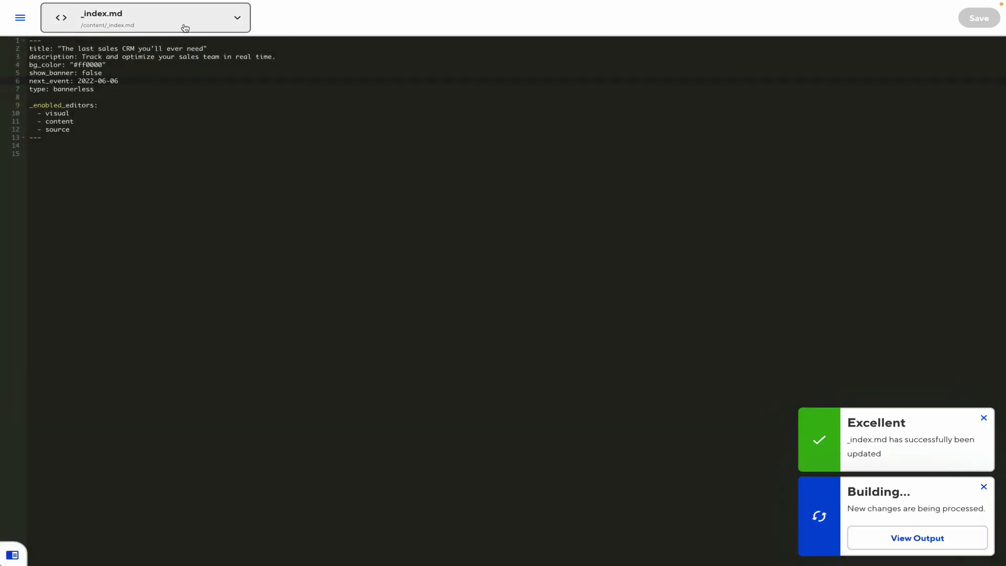
left_click(185, 33)
Switch the homepage back to the Visual Editor and set Bg Color to teal #20c2d2
left_click(137, 144)
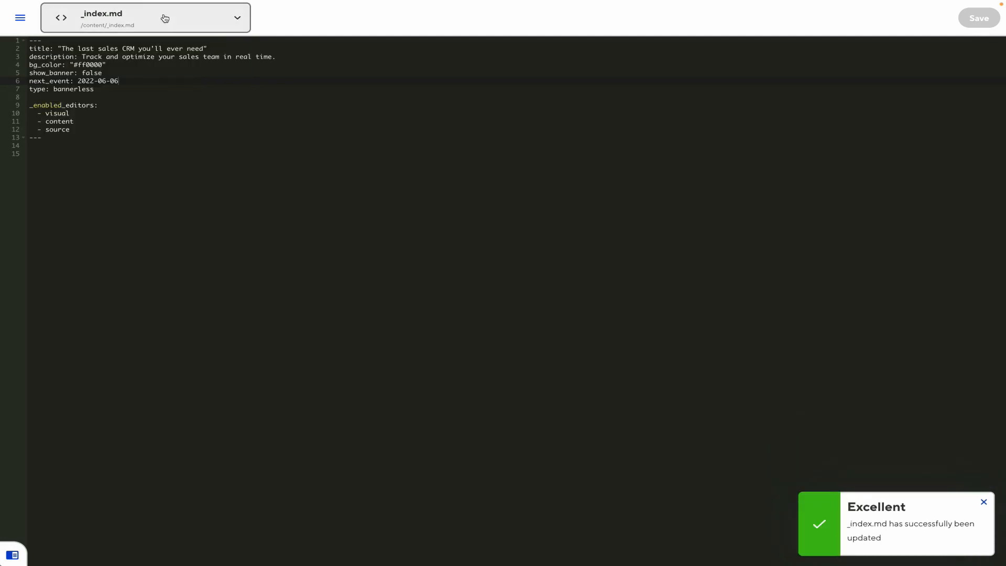
left_click(161, 18)
left_click(101, 149)
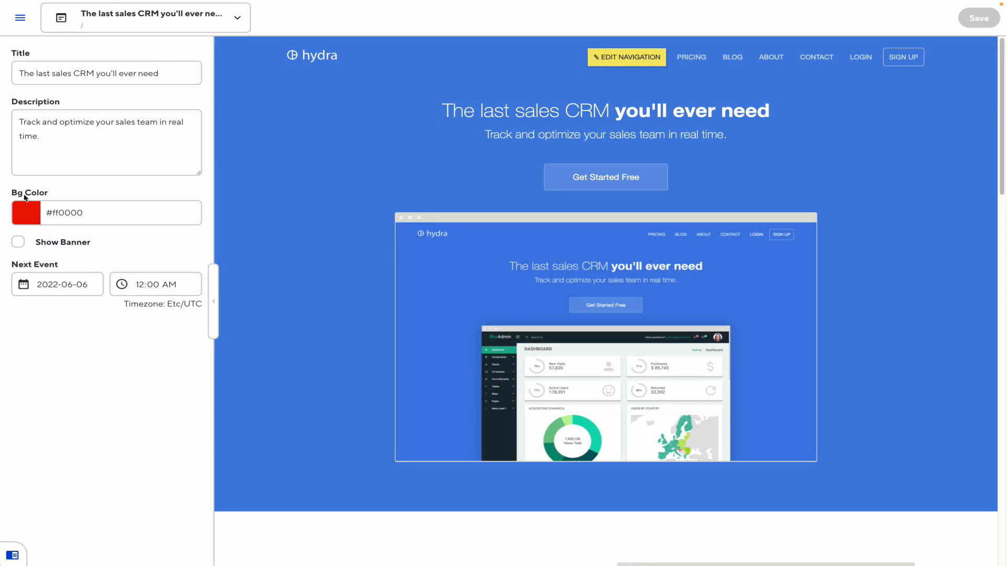
left_click(29, 215)
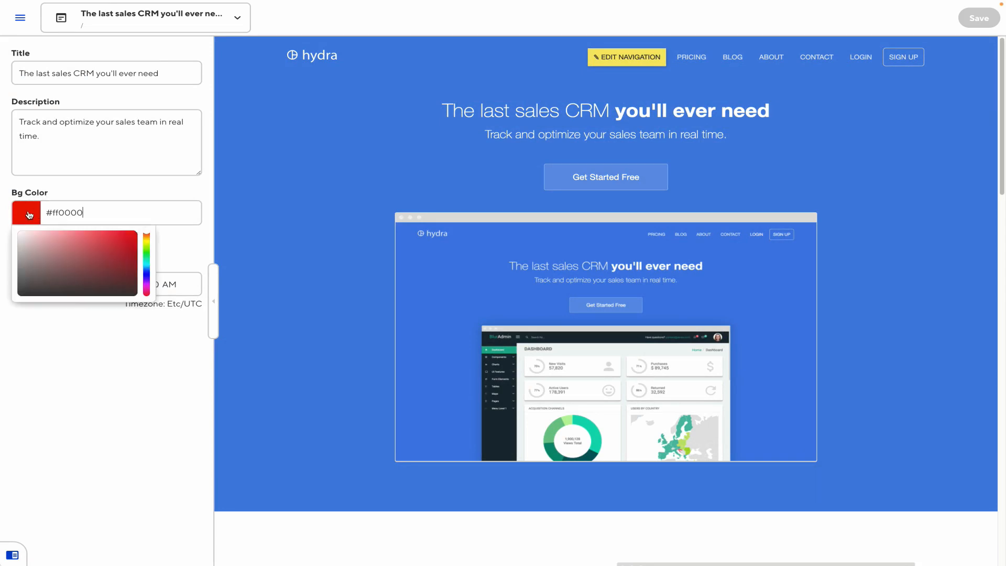
mouse_move(96, 259)
left_mouse_down()
mouse_move(113, 246)
mouse_move(147, 255)
mouse_move(147, 267)
mouse_move(108, 247)
mouse_move(121, 245)
left_mouse_up()
left_click(134, 185)
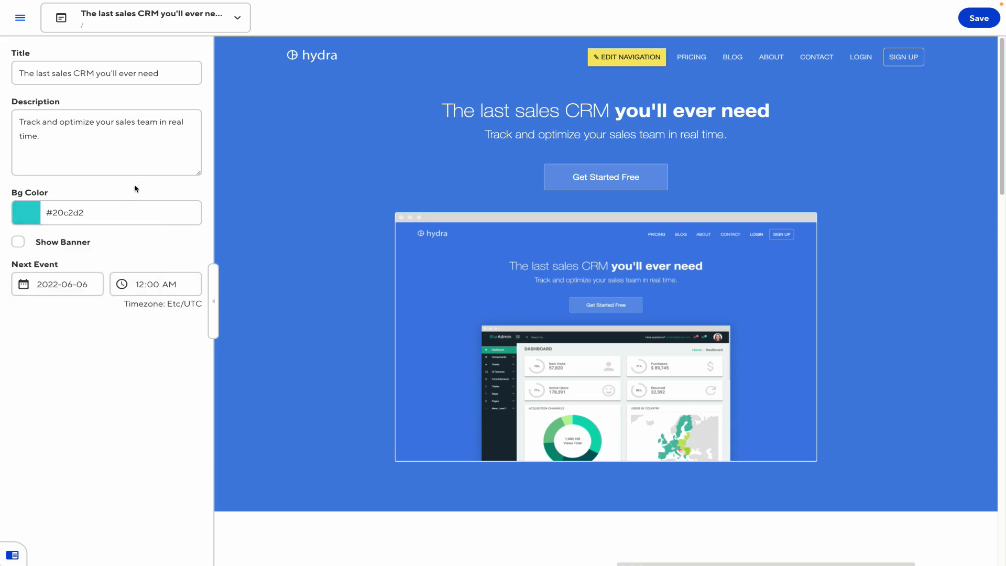
Tick the Show Banner setting so the banner is on
left_click(46, 245)
left_click(49, 244)
left_click(52, 244)
left_click(51, 243)
triple_click(52, 245)
left_click(52, 245)
left_click(52, 242)
Set the Next Event date to June 9, 2022 in the date picker
left_click(62, 281)
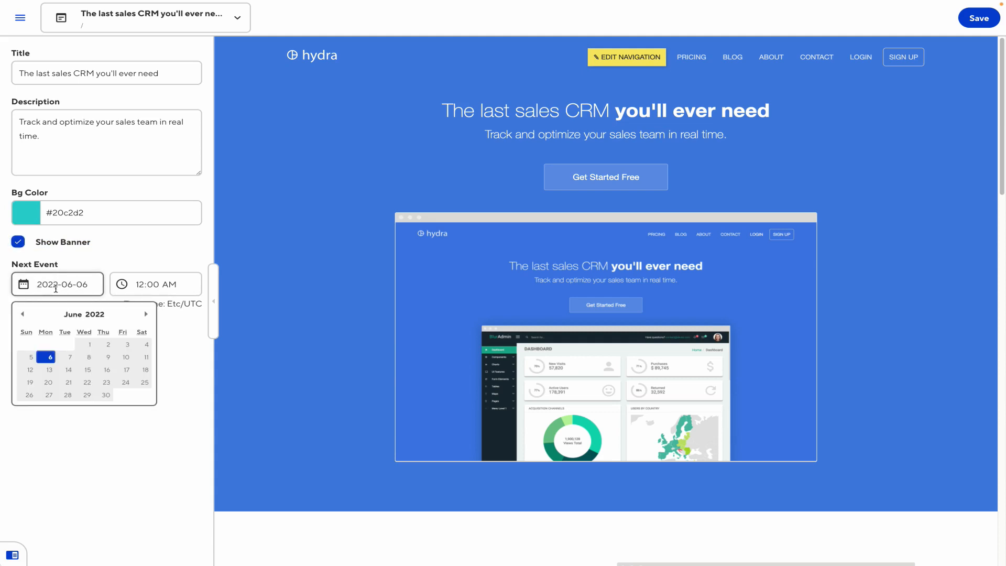
left_click(108, 357)
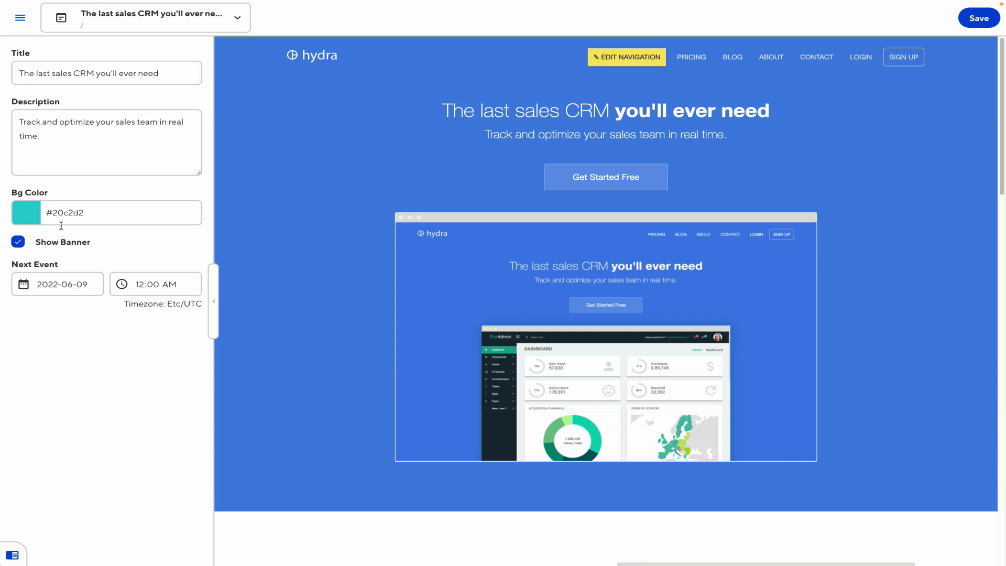
left_click(20, 17)
Discard the homepage changes, open cloudcannon.config.yml, and add an _inputs bg_color entry of type code
left_click(118, 499)
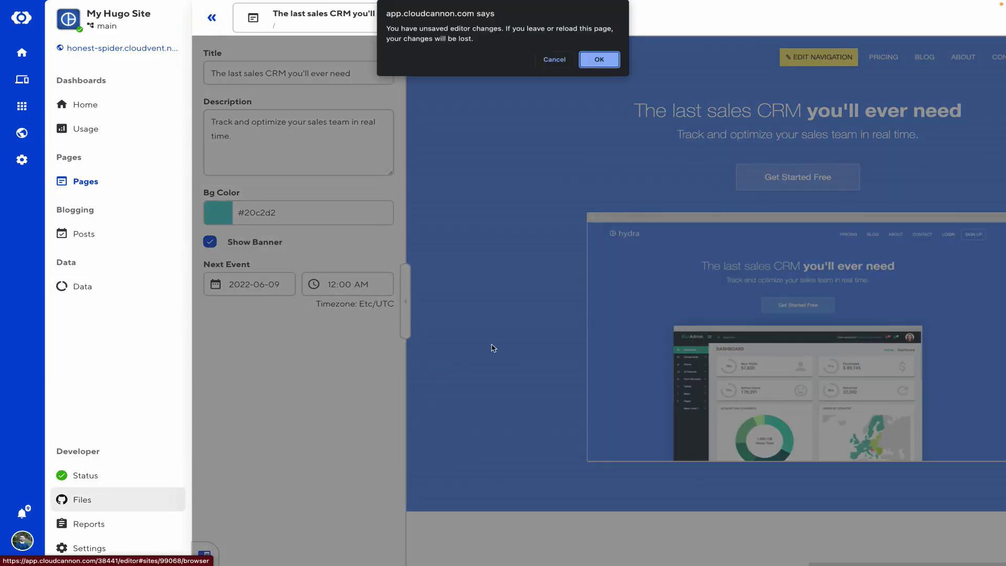
left_click(600, 59)
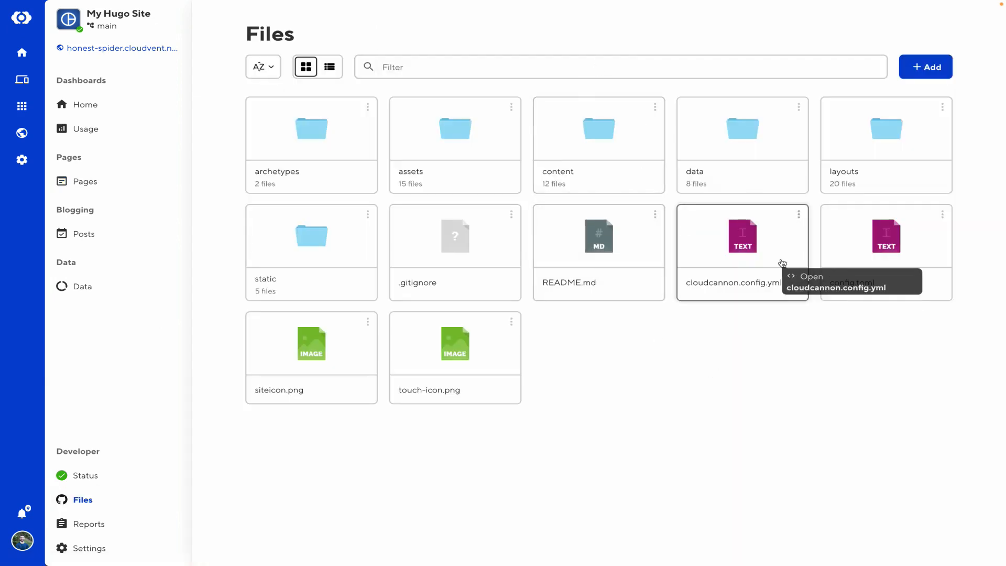
left_click(756, 250)
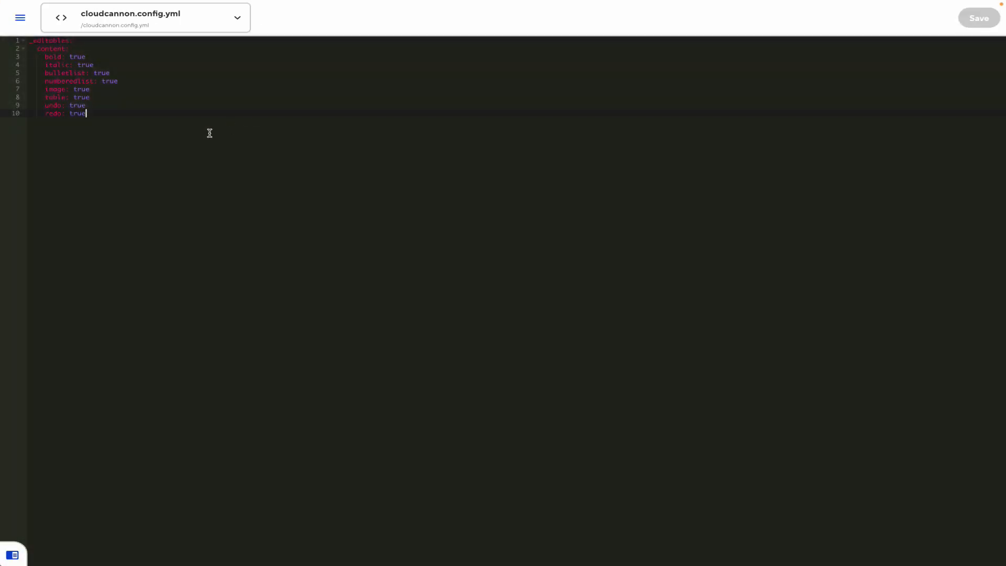
key("Return")
key("BackSpace")
key("BackSpace")
type("_inputs:")
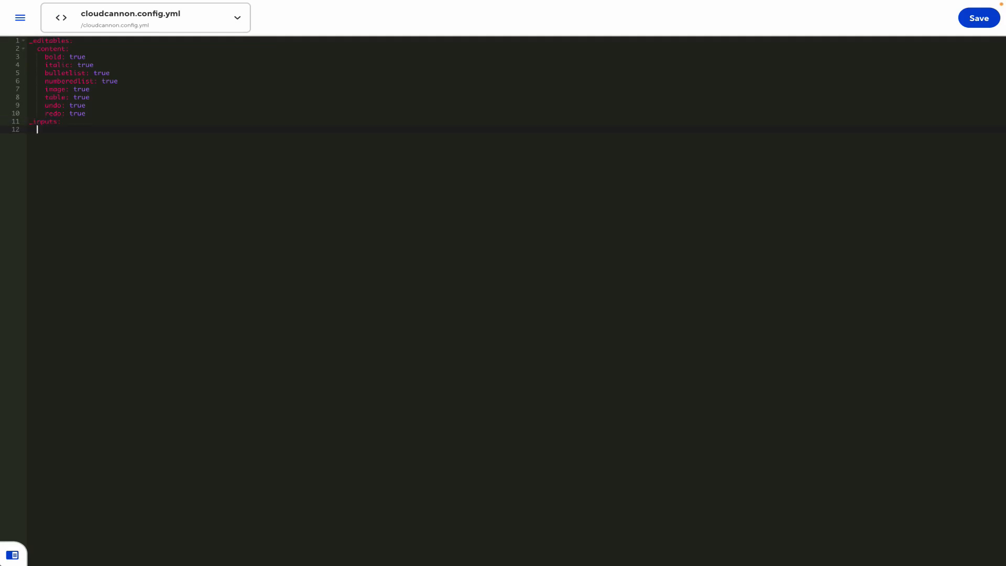
type("bg_color:     ")
type("type: code")
Give bg_color options tab_size 4, theme solarized_dark and syntax html, then save the config
key("Return")
type("options:")
key("Tab")
type("tab_size: 4")
key("Return")
type("theme: solarized_dark")
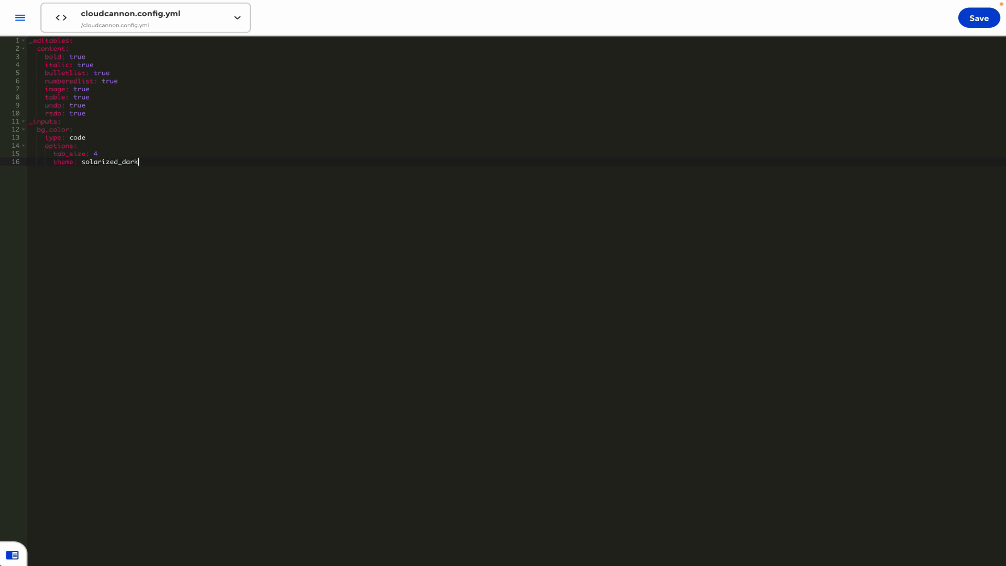
key("Return")
type("syntax: html")
key("ctrl+s")
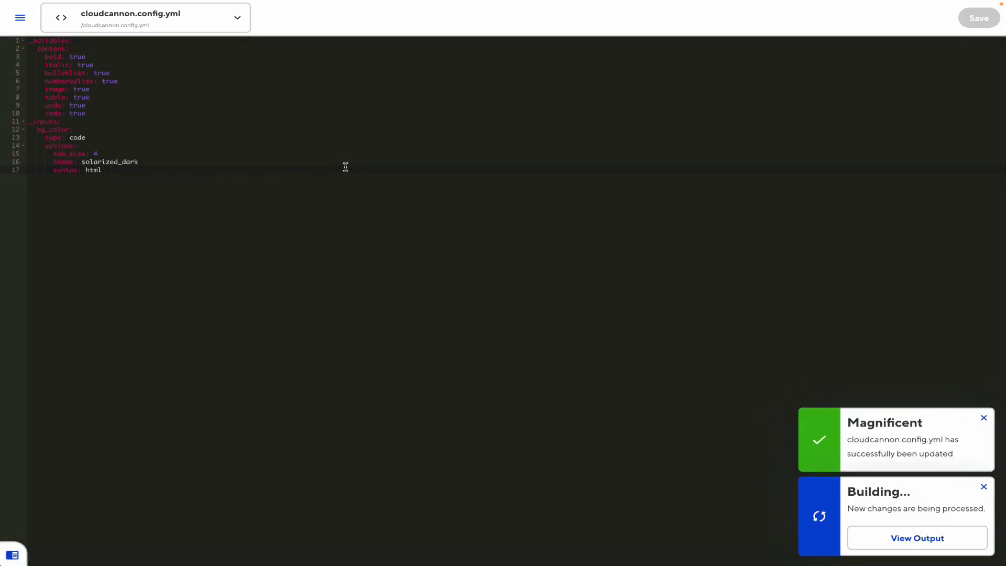
left_click(20, 18)
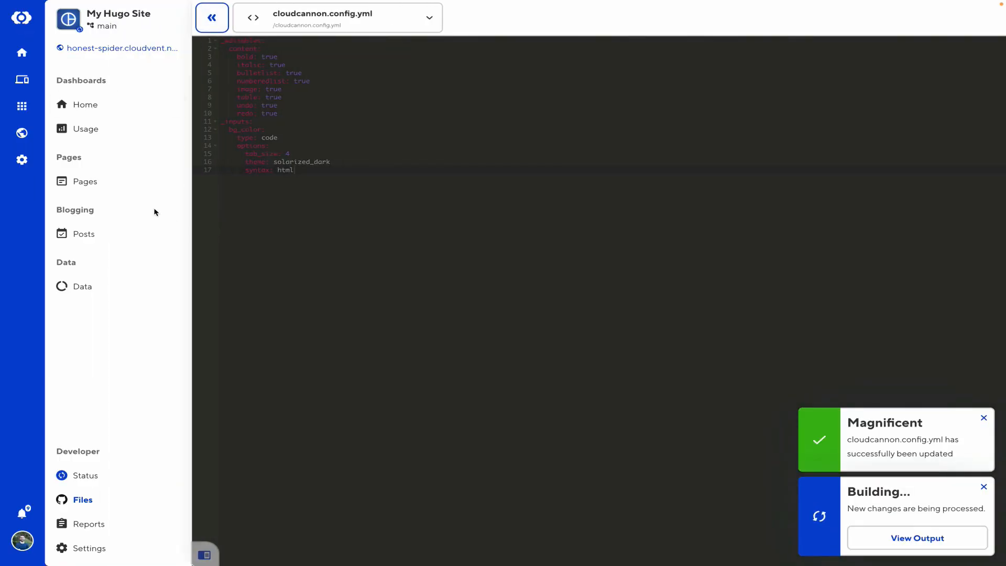
Reopen The last sales CRM homepage and add <html> tag lines to the Bg Color code input
left_click(119, 182)
left_click(834, 163)
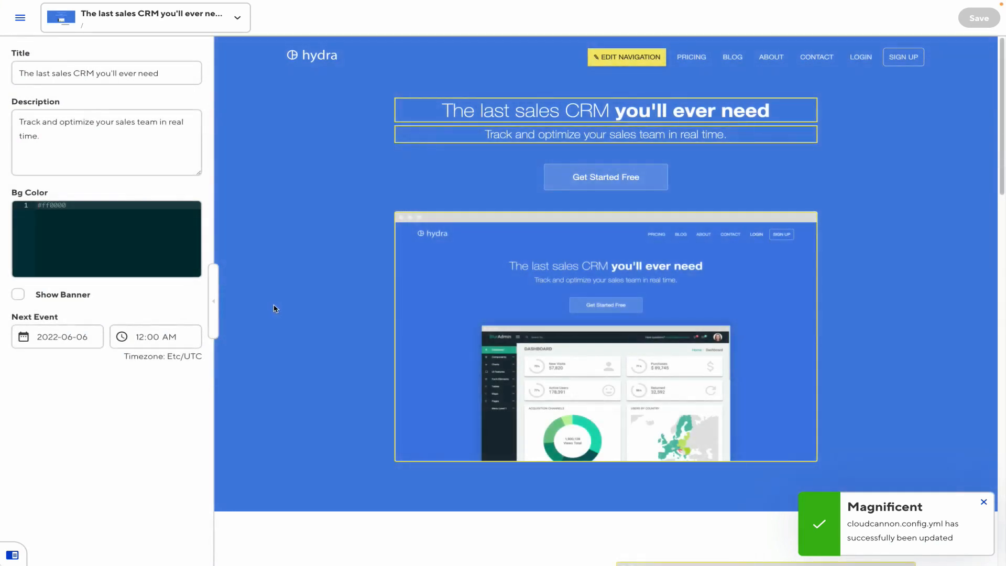
left_click(83, 212)
key("Return")
key("Return")
type("<html> </html>")
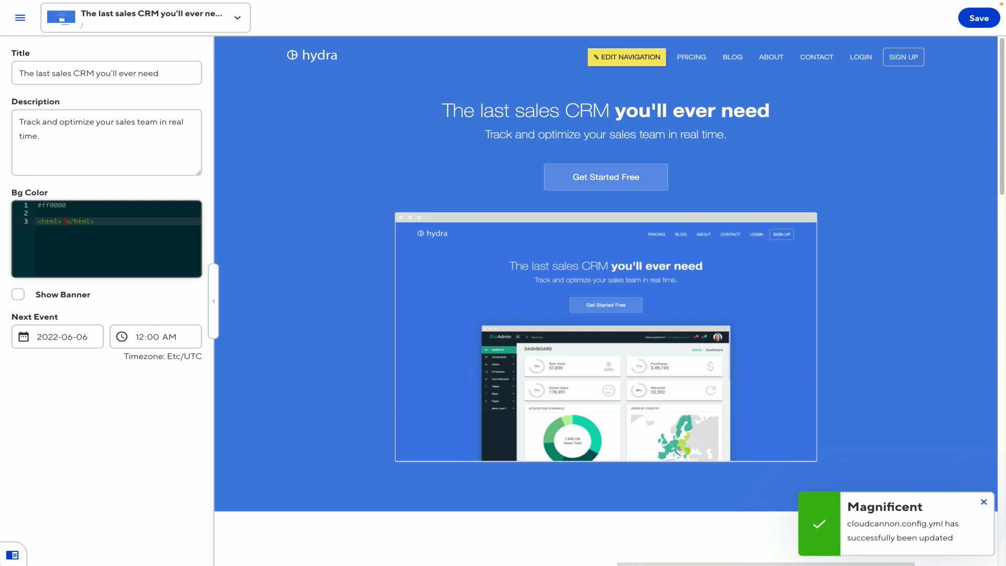
key("Return")
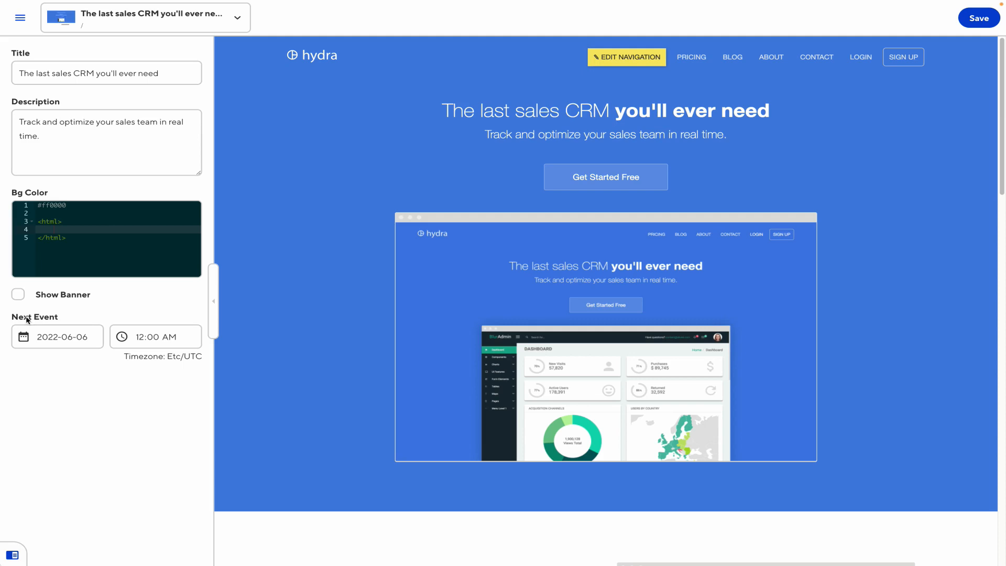
left_click(20, 17)
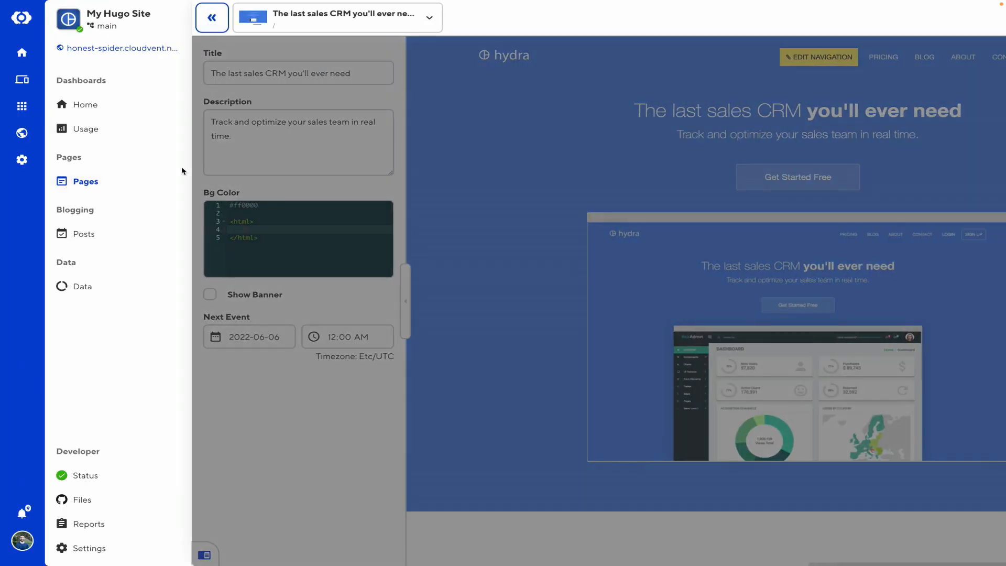
Reopen cloudcannon.config.yml and give bg_color the comment "Enter your favorite color"
left_click(99, 502)
left_click(602, 62)
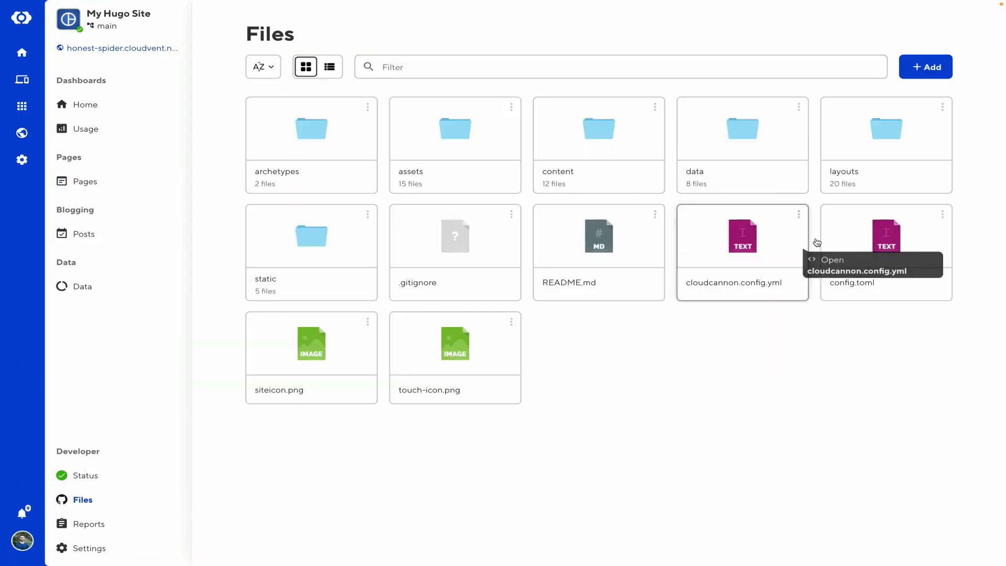
left_click(755, 238)
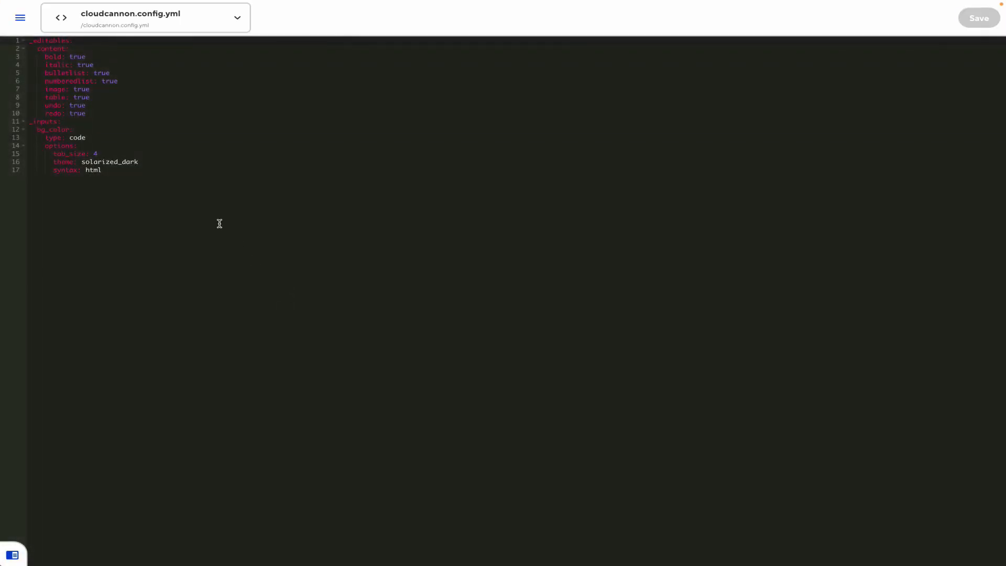
left_click(138, 137)
key("Return")
type("comment")
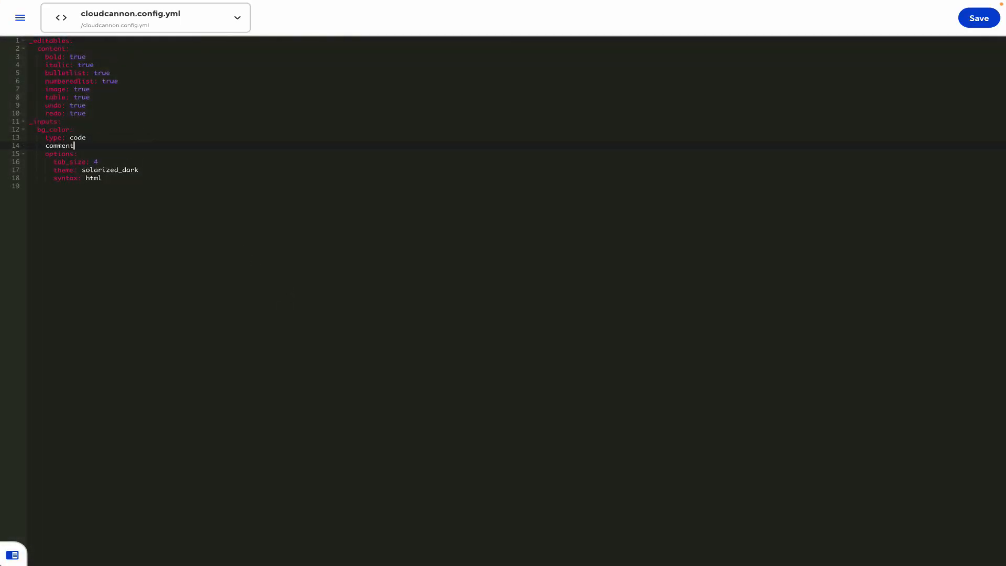
type(": \"Enter your favour")
key("BackSpace")
key("BackSpace")
type("rite color")
Add show_banner with hidden: true and next_event labelled "Future event", then save the config
key("BackSpace")
key("BackSpace")
type("sho")
type("e")
key("BackSpace")
key("BackSpace")
key("BackSpace")
key("Return")
type("show_banner:")
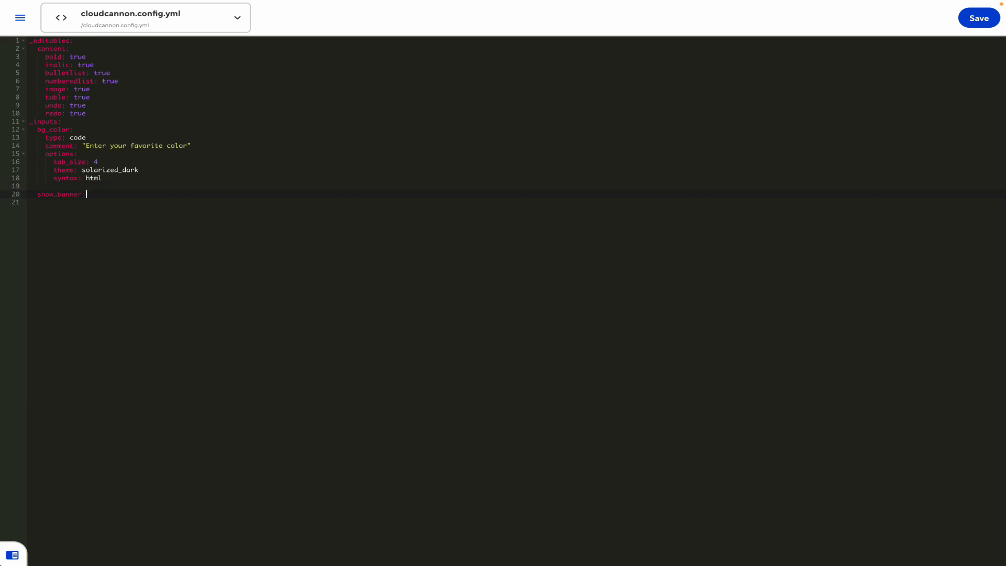
key("Return")
type("hidden: true")
key("Return")
key("Return")
type("next_event:")
key("Return")
type("label")
type(": \"Future ev")
type("ent")
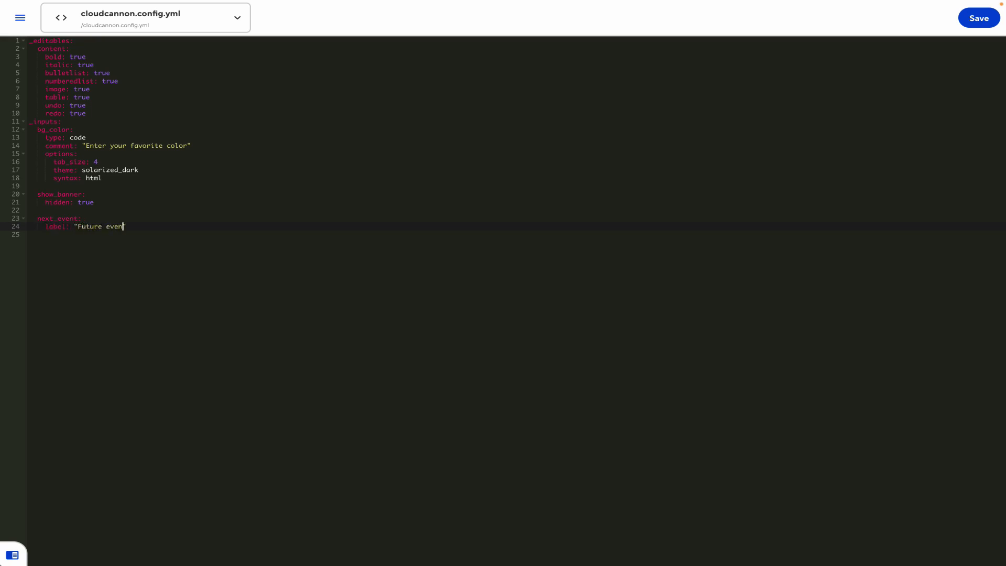
key("ctrl+s")
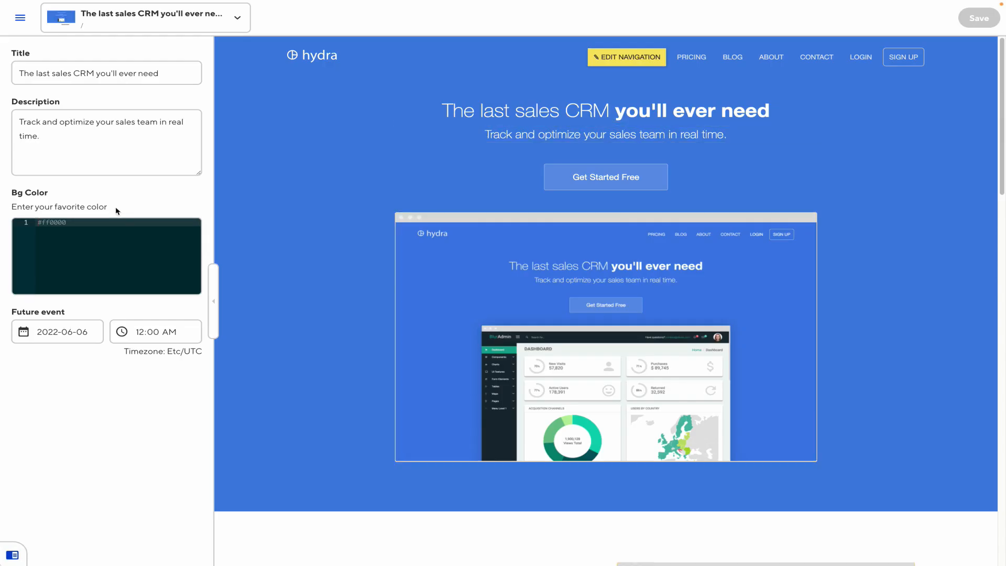
Select the new Bg Color hint text, then click into the page heading and Description field
left_click_drag(116, 206, 4, 209)
triple_click(9, 209)
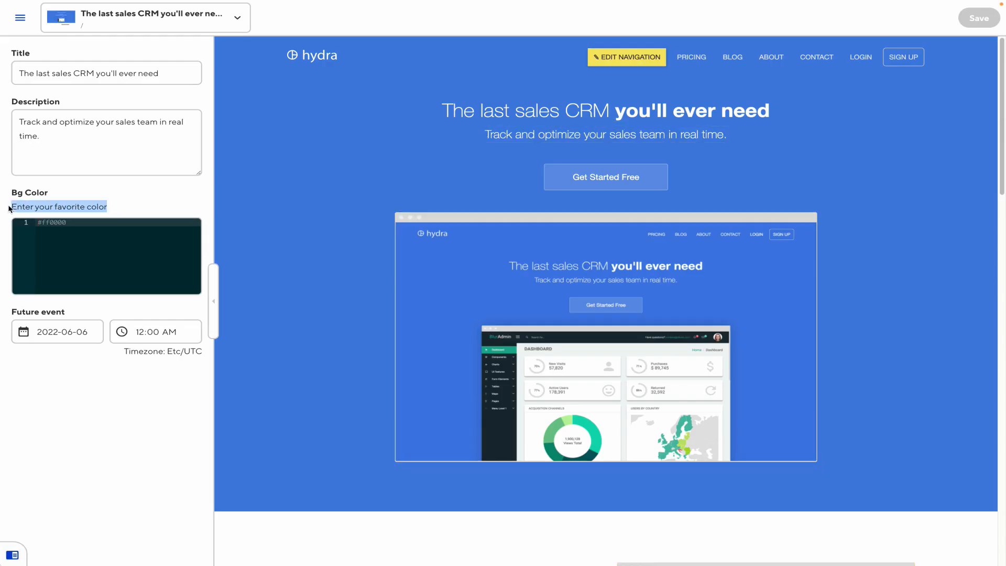
left_click(10, 209)
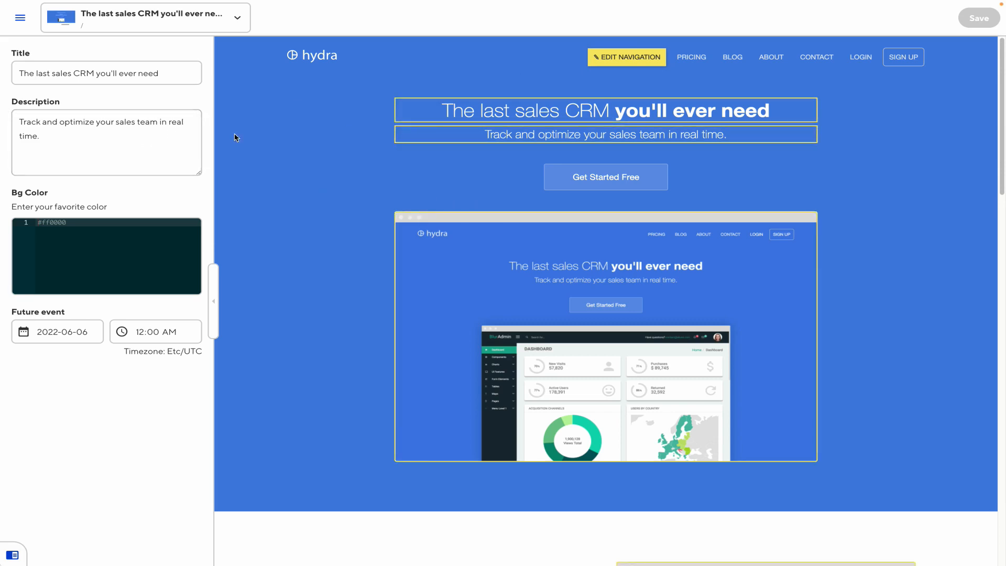
left_click(427, 123)
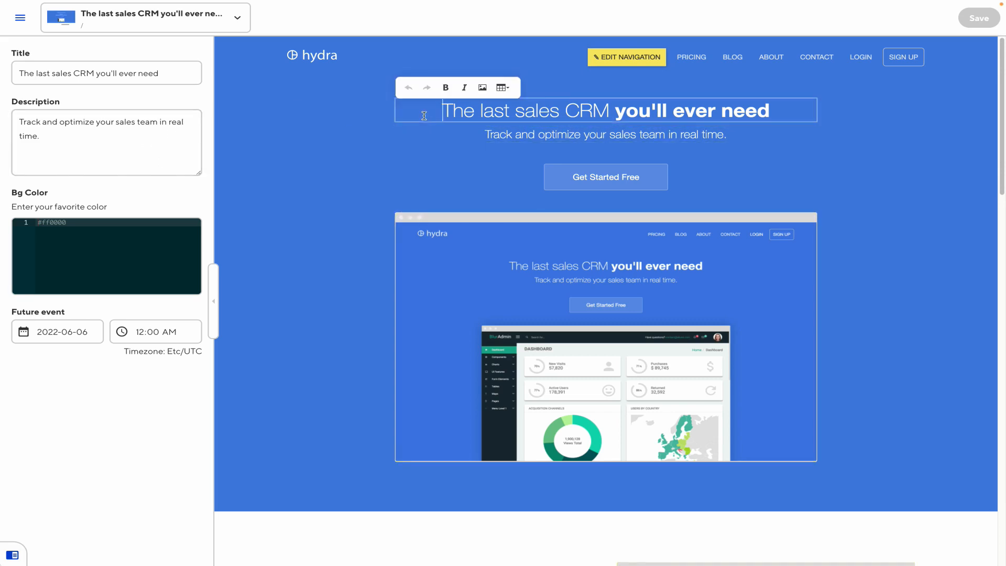
left_click(124, 135)
left_click(271, 163)
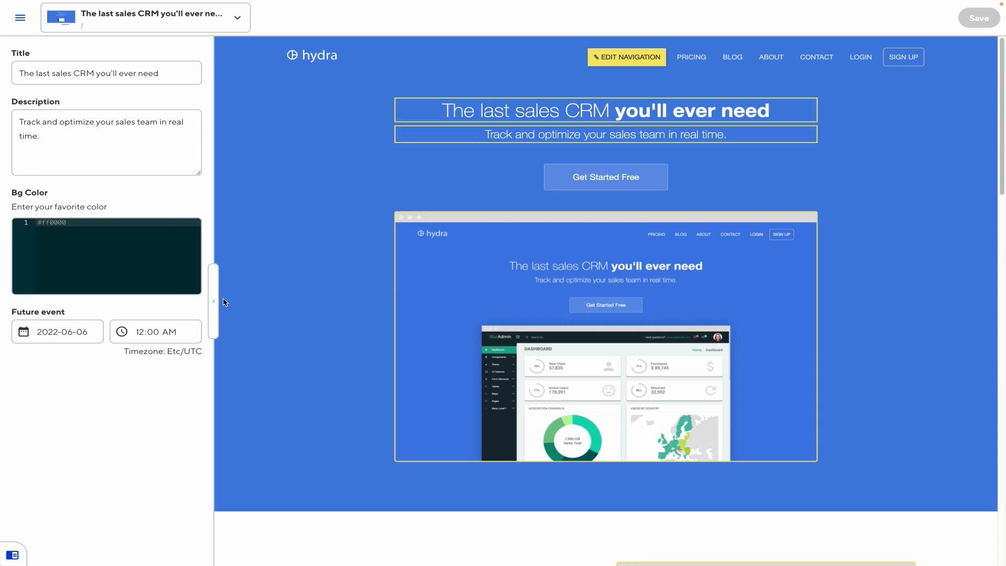
Collapse and re-expand the page settings panel, leaving it collapsed
left_click(216, 314)
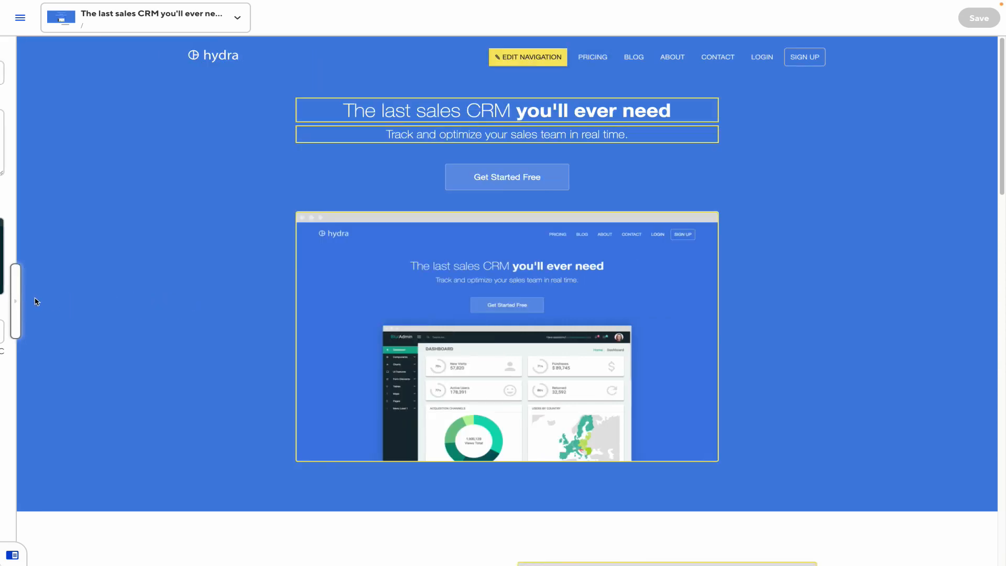
scroll(274, 330, "down", 1)
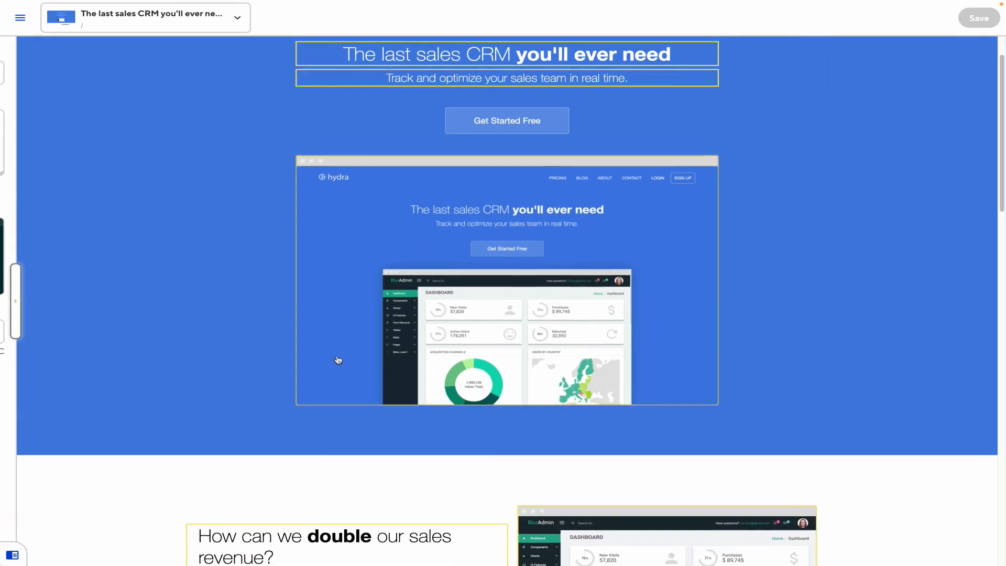
left_click(20, 314)
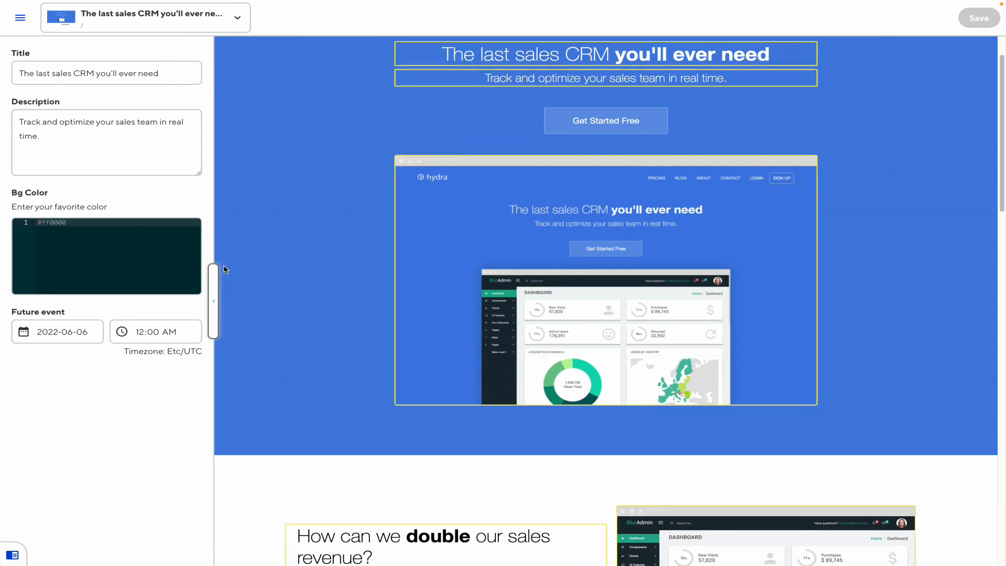
scroll(408, 499, "up", 1)
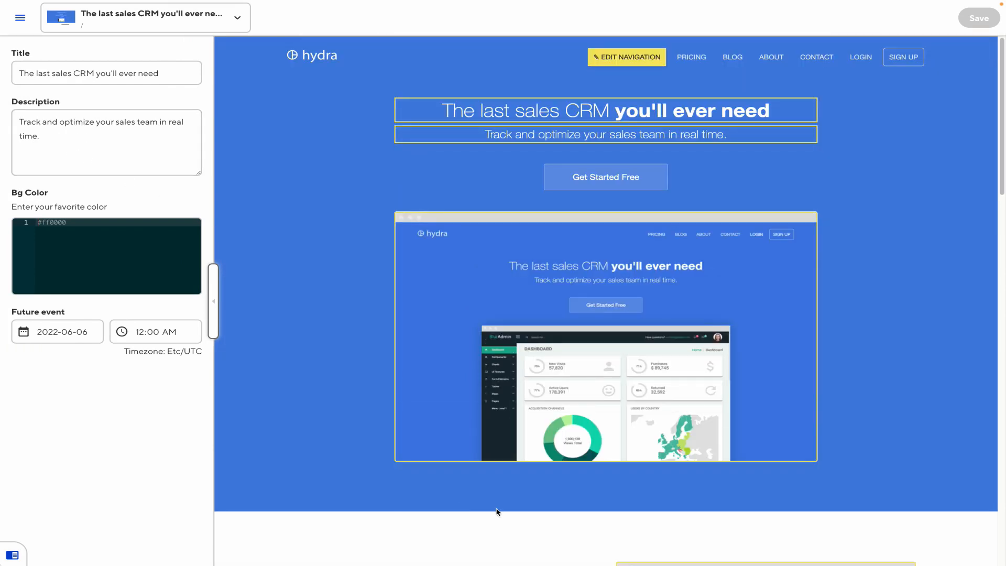
left_click(214, 289)
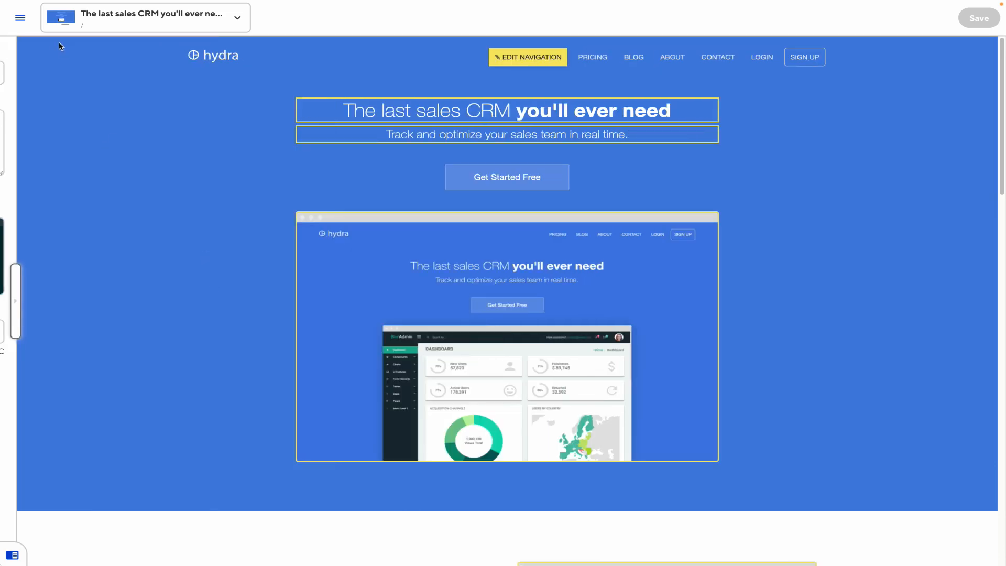
left_click(20, 18)
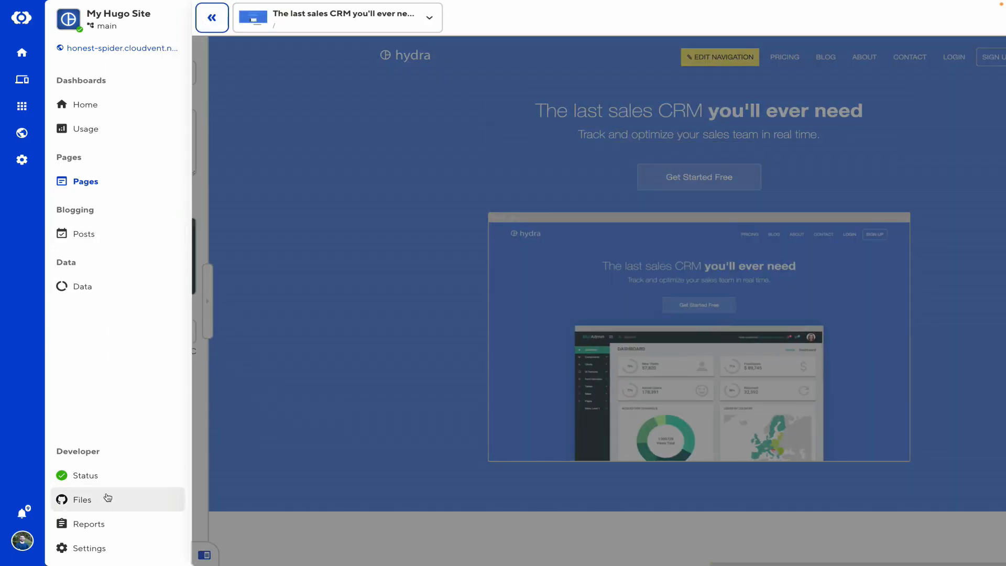
Add <p>{{ .Params.description }}</p> after the screenshot div in layouts/index.html and save
left_click(135, 499)
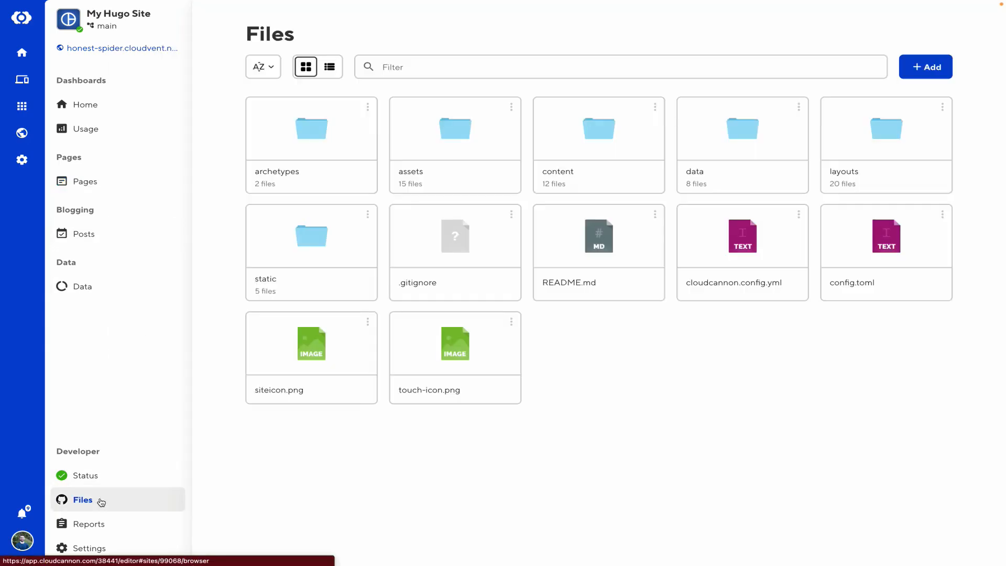
left_click(835, 146)
left_click(826, 255)
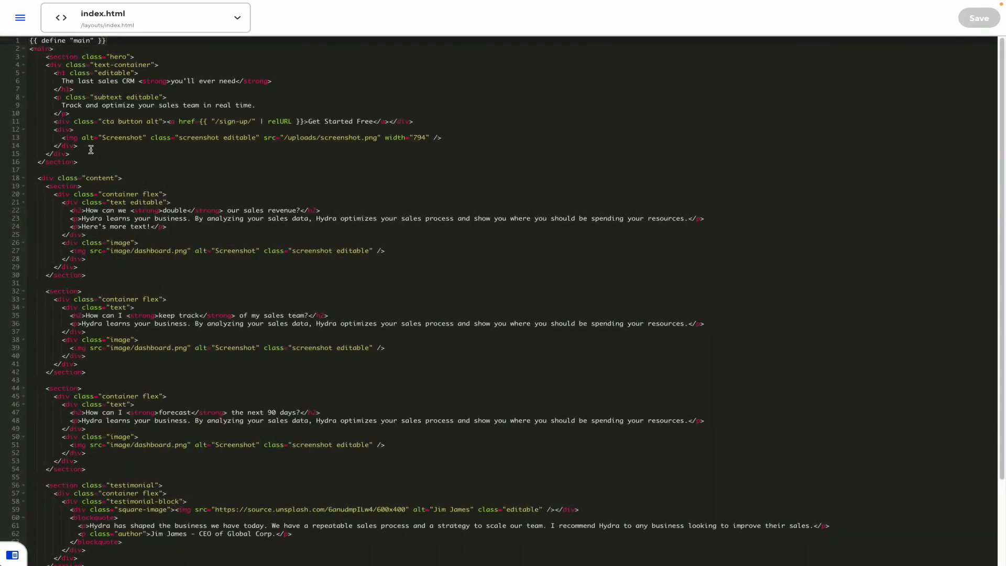
left_click(91, 147)
type("]]")
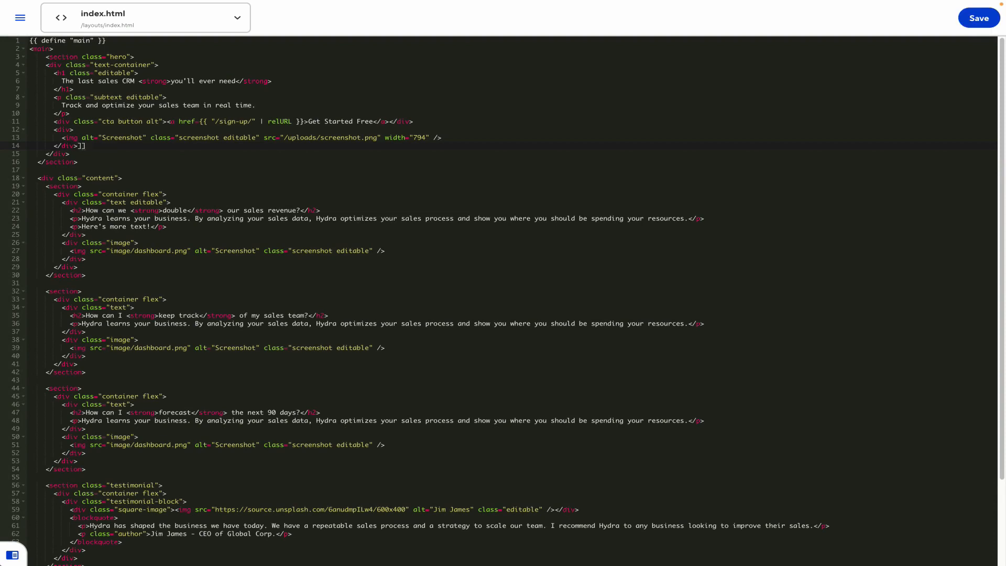
key("BackSpace")
key("BackSpace")
key("Return")
key("Return")
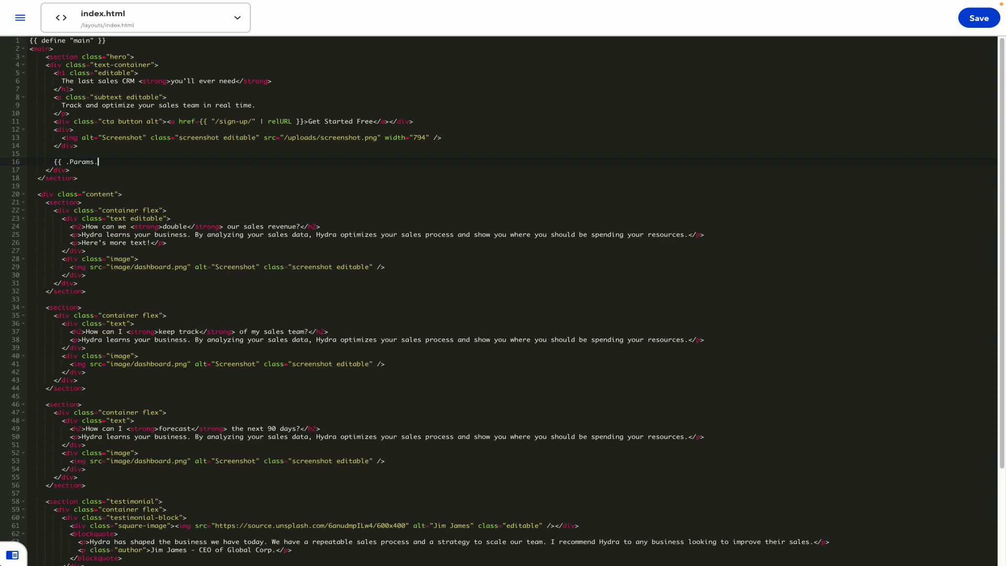
type("{{ .Params.descriptio")
type("<p>")
key("BackSpace")
type("</p>")
key("ctrl+s")
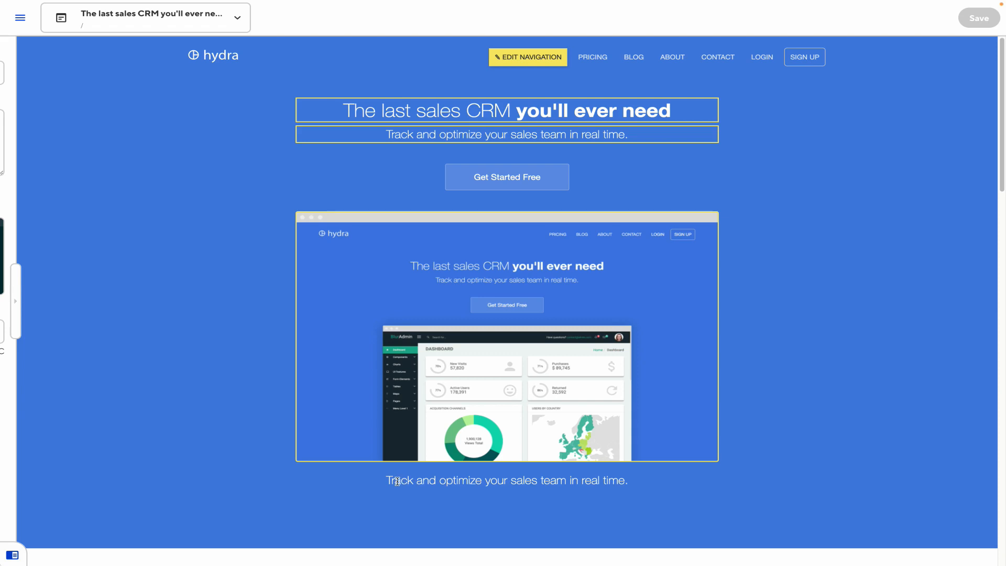
Compare the description line under the screenshot with the Description field, then go to Files
left_click_drag(397, 481, 594, 480)
left_click(596, 480)
left_click(16, 296)
left_click(69, 147)
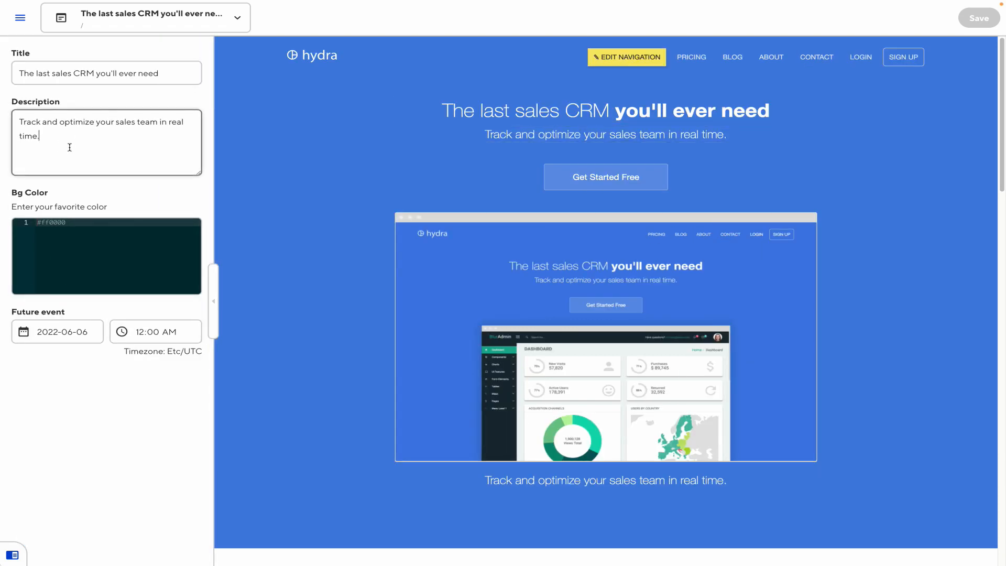
left_click_drag(70, 147, 3, 122)
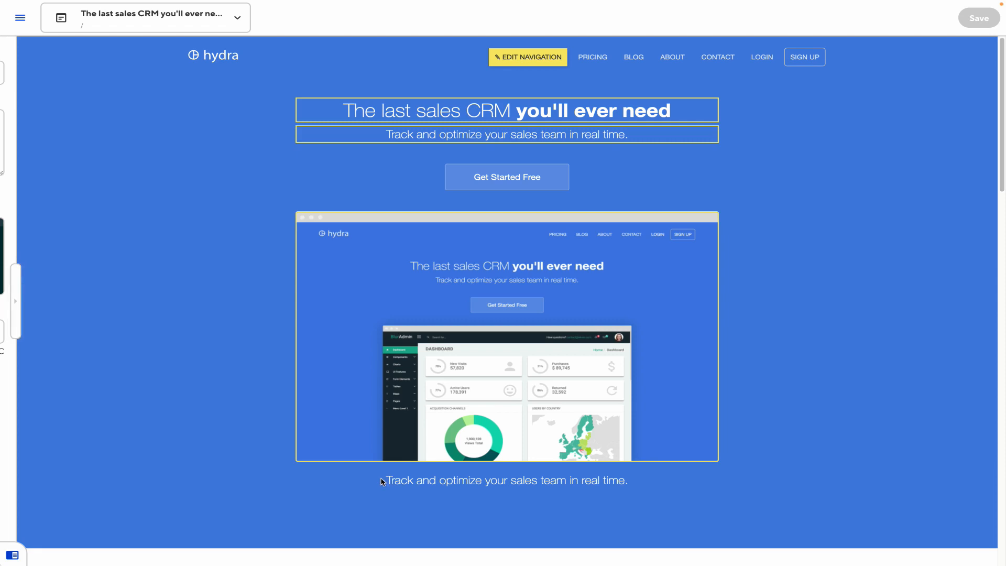
left_click_drag(385, 479, 612, 492)
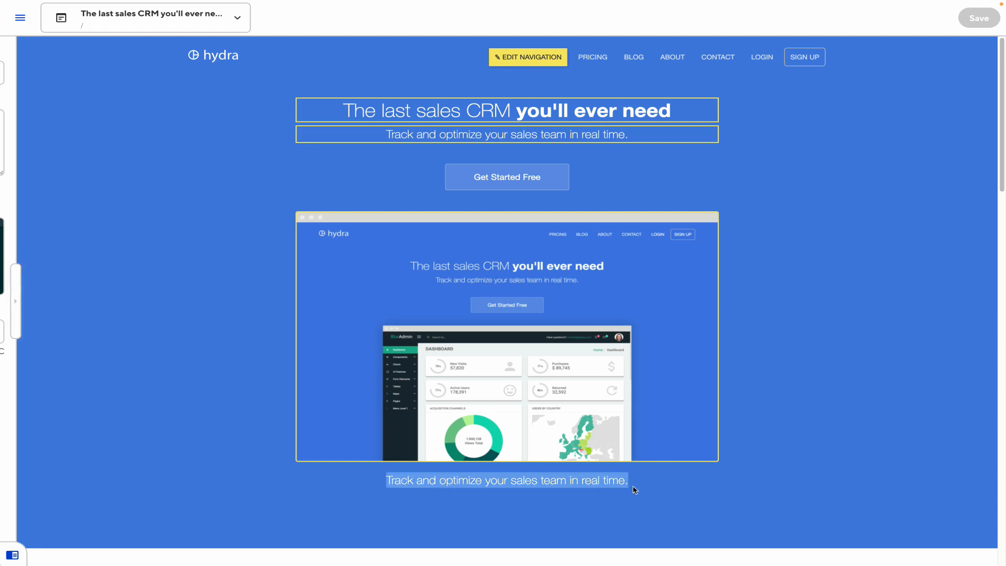
left_click(16, 301)
left_click_drag(40, 137, 27, 127)
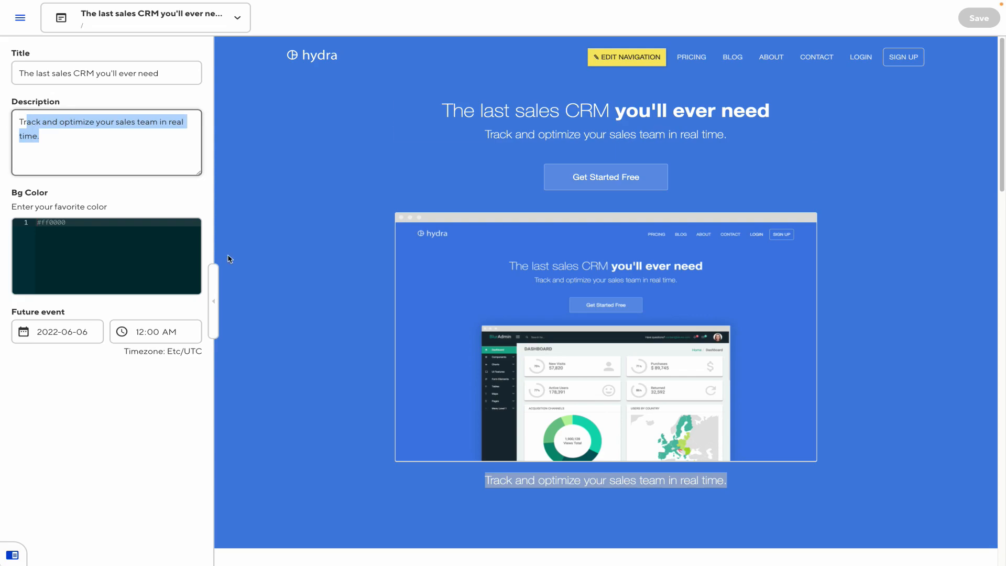
left_click(214, 300)
left_click(20, 18)
left_click(113, 505)
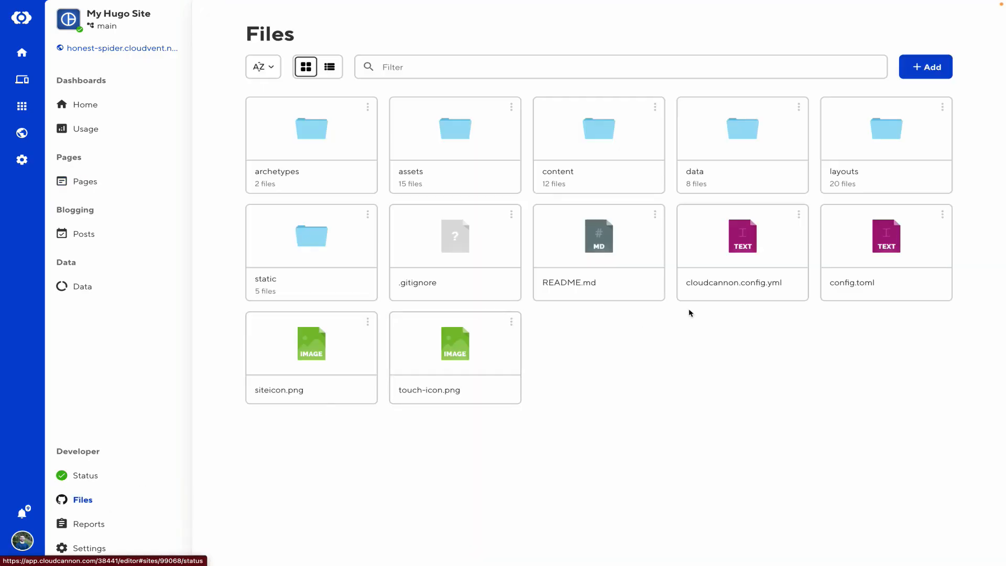
Add data-cms-bind="#description" to the description paragraph in layouts/index.html and save
left_click(865, 161)
left_click(850, 279)
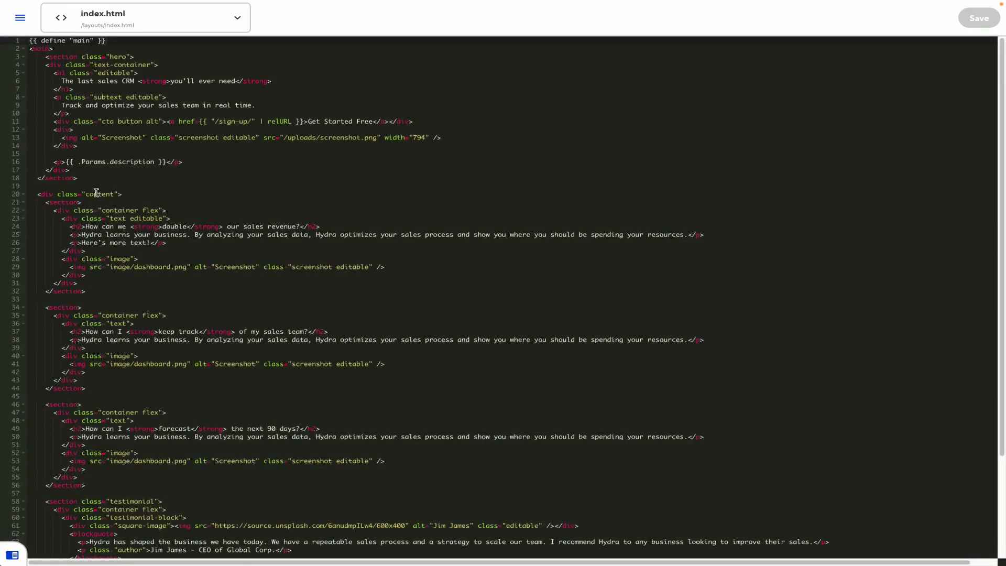
left_click(65, 170)
left_click(62, 162)
type("data-cms-b")
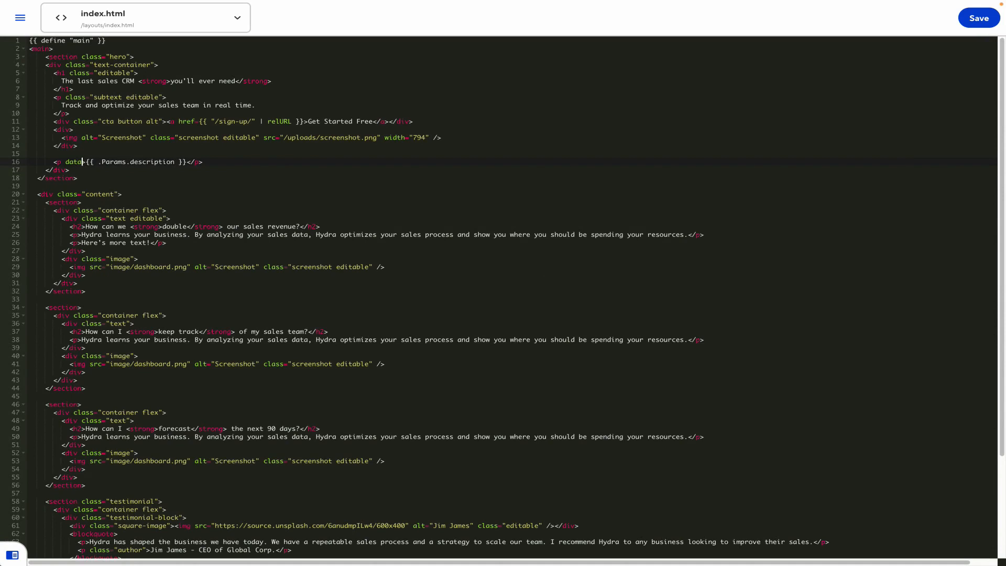
type("ind=\"")
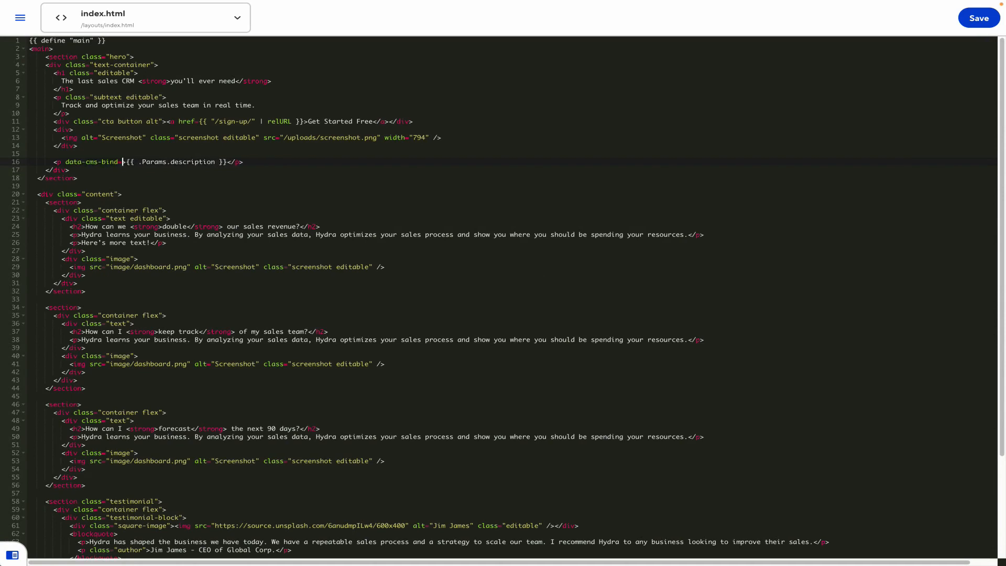
type("#")
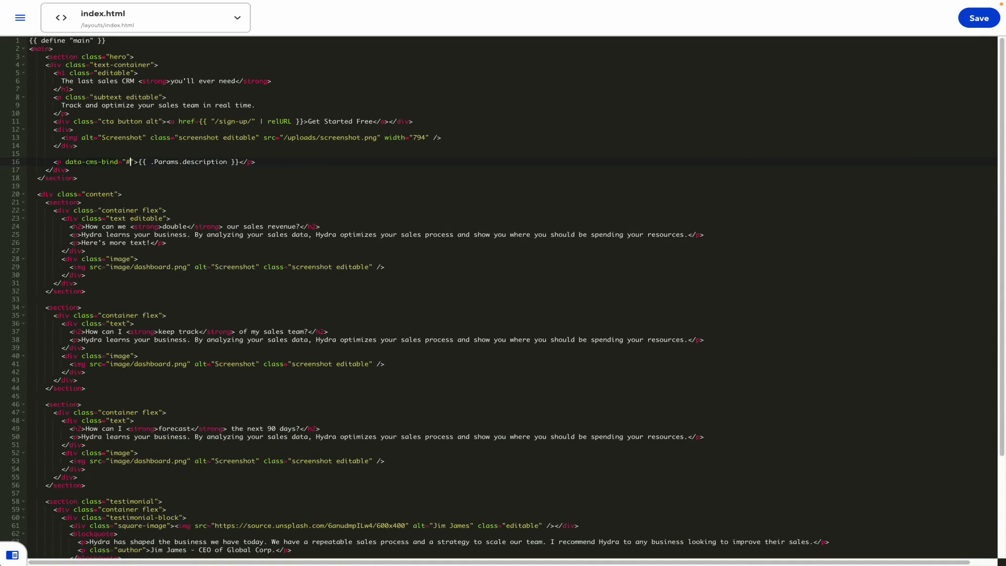
type("description")
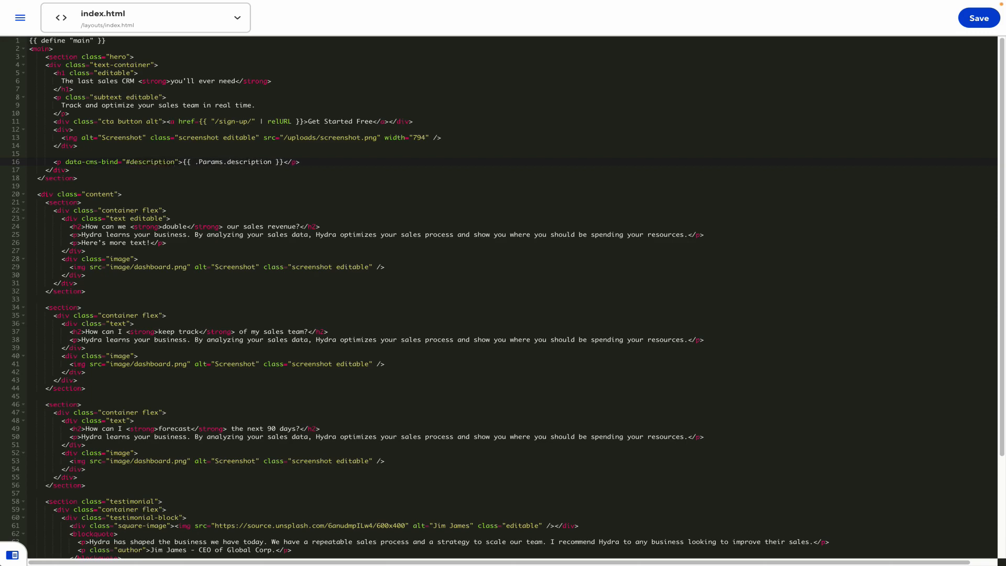
key("ctrl+s")
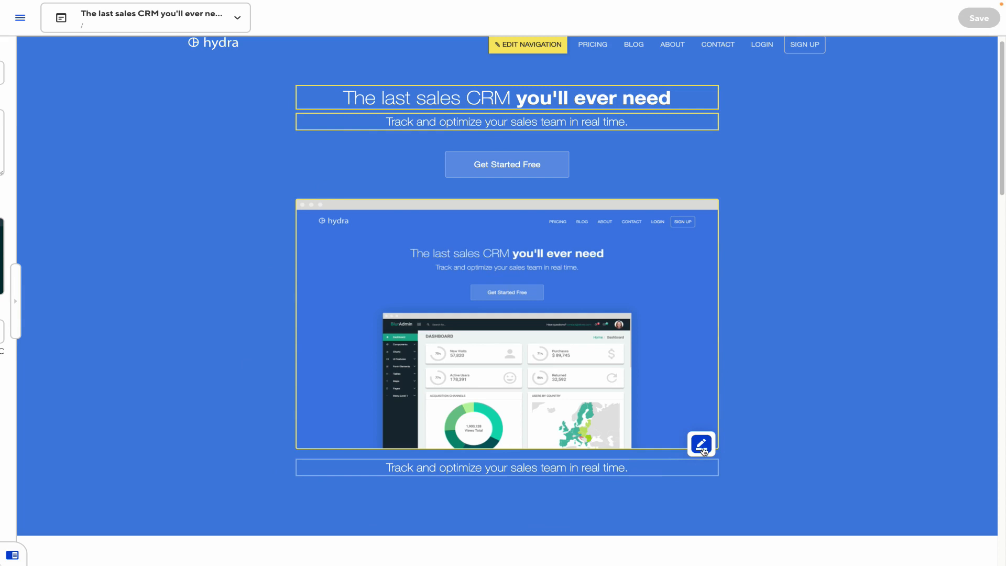
Start inline editing of the subtitle description and type 'H' into it
left_click(702, 449)
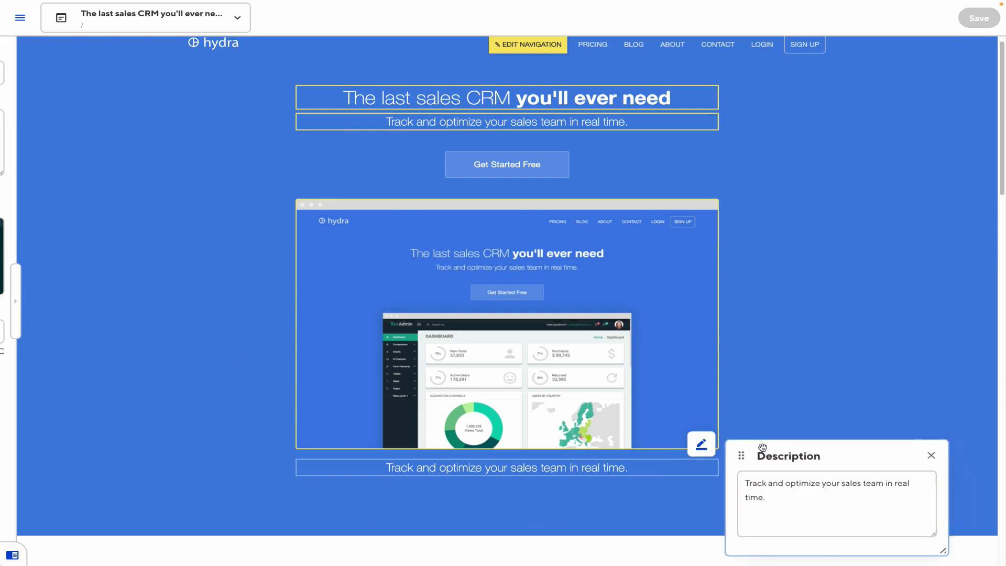
left_click(767, 482)
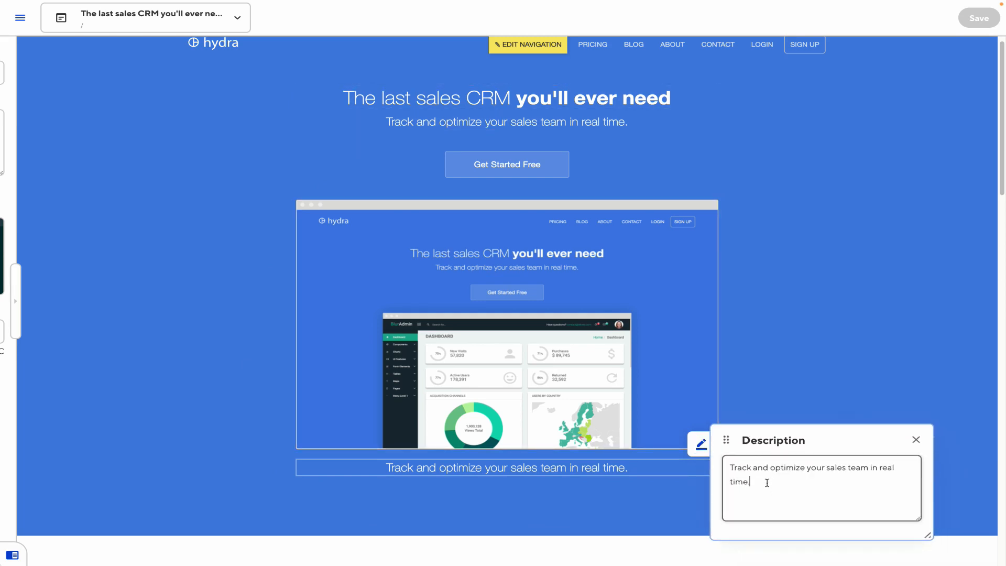
type("Home")
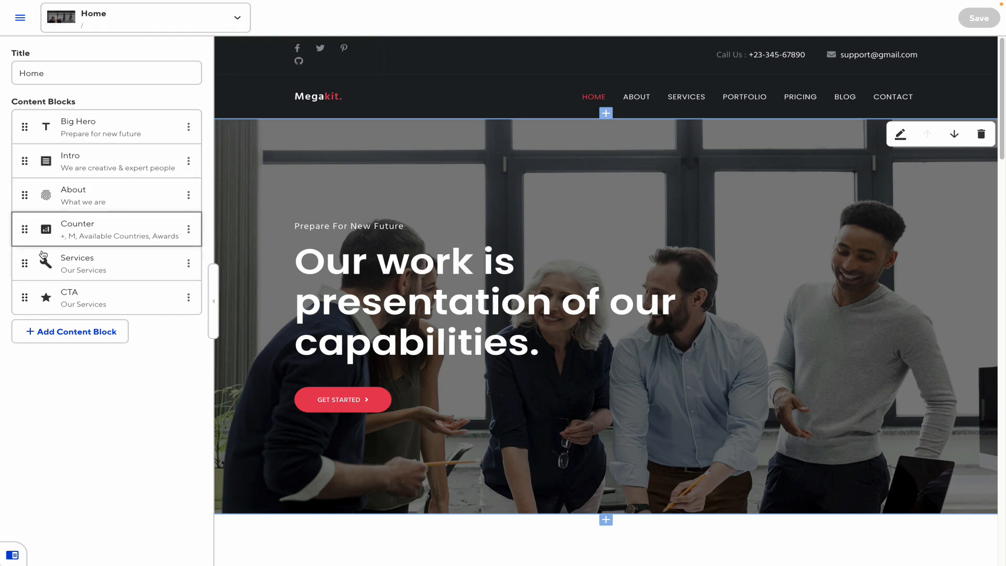
Try reordering the CTA block and browse block types without adding, then open CTA's settings
mouse_move(24, 297)
left_mouse_down()
mouse_move(25, 252)
mouse_move(24, 293)
left_mouse_up()
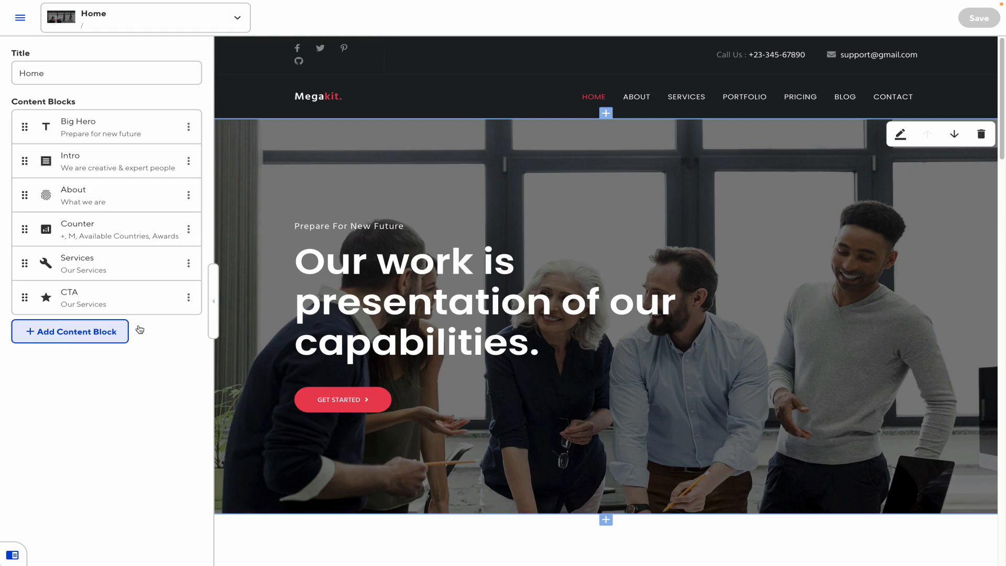
left_click(189, 297)
left_click(36, 359)
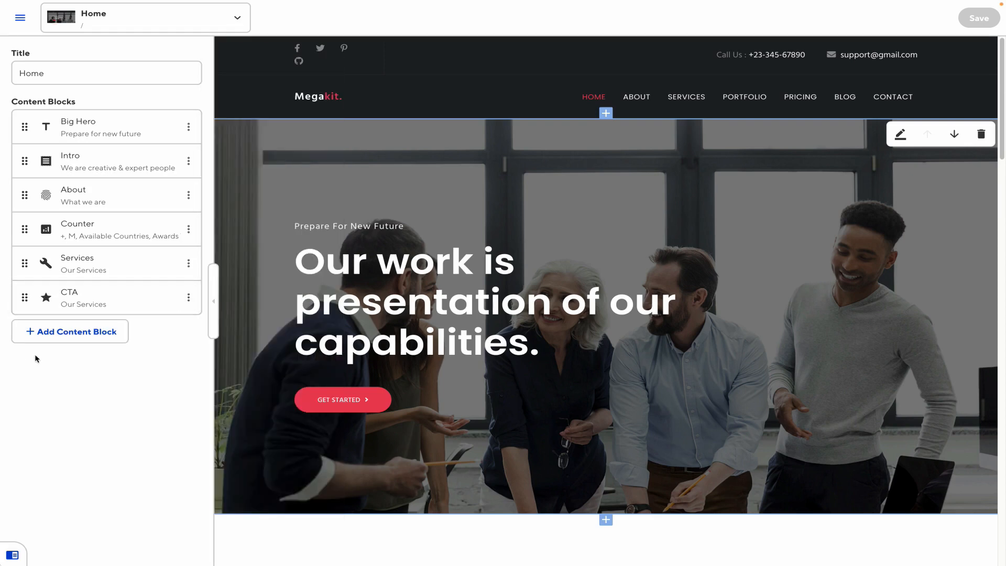
left_click(72, 332)
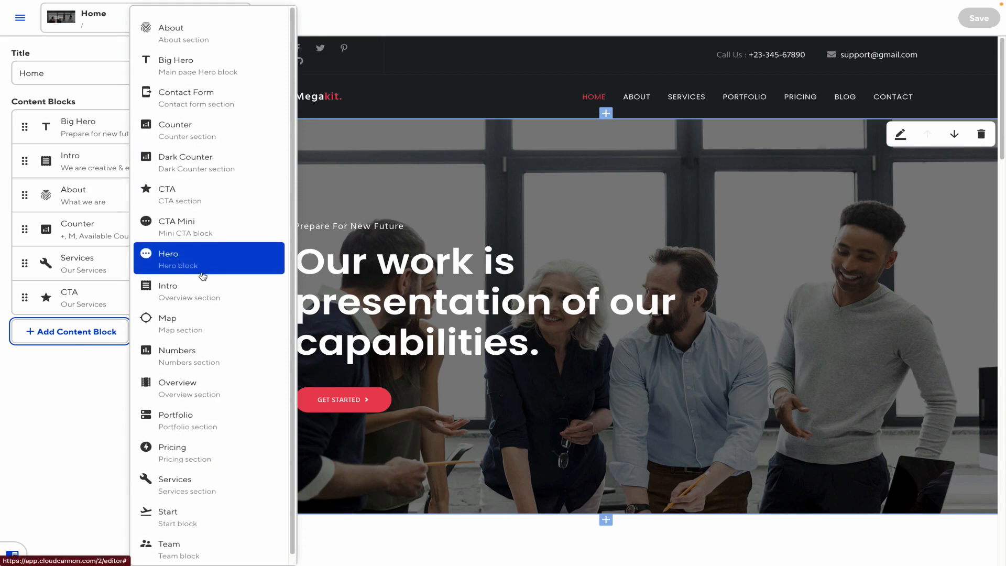
scroll(204, 281, "down", 1)
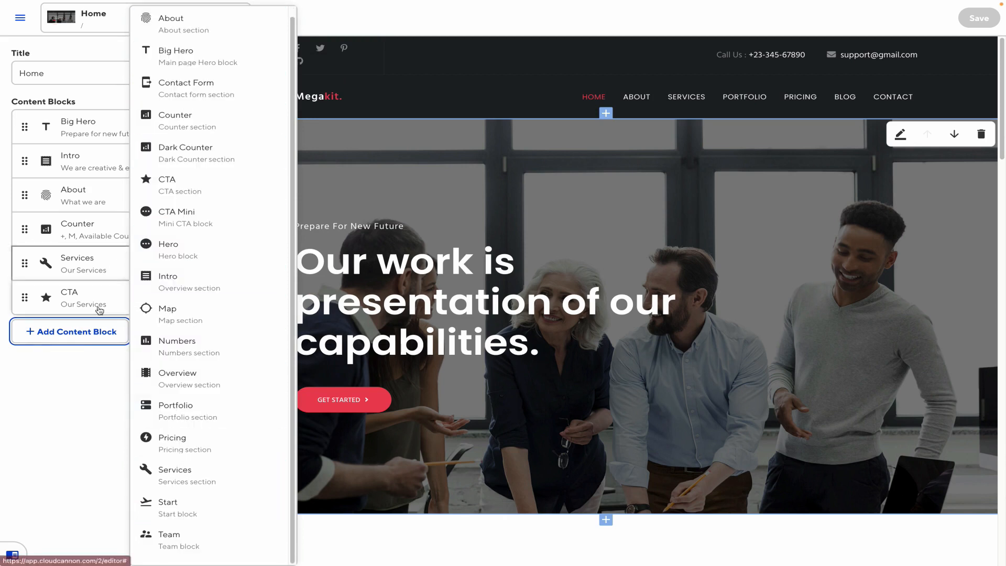
left_click(71, 403)
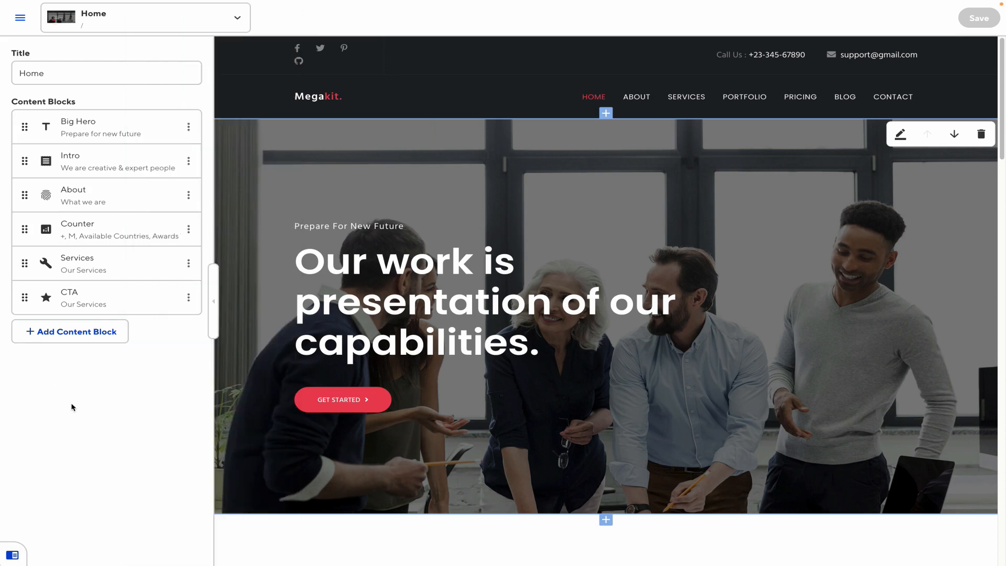
left_click(155, 292)
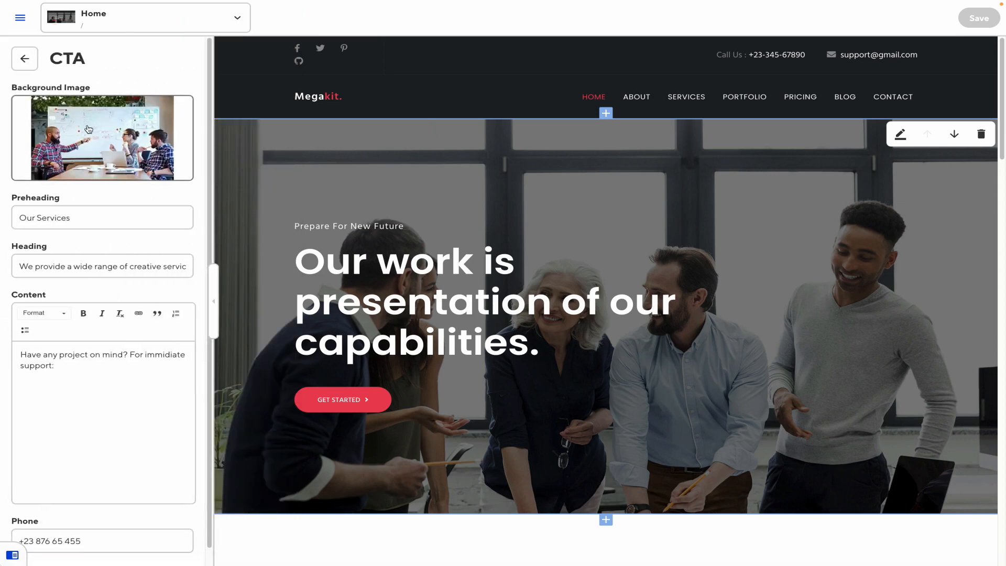
Open the Big Hero block from the Content Blocks list and collapse the editing sidebar
left_click(25, 59)
left_click(117, 130)
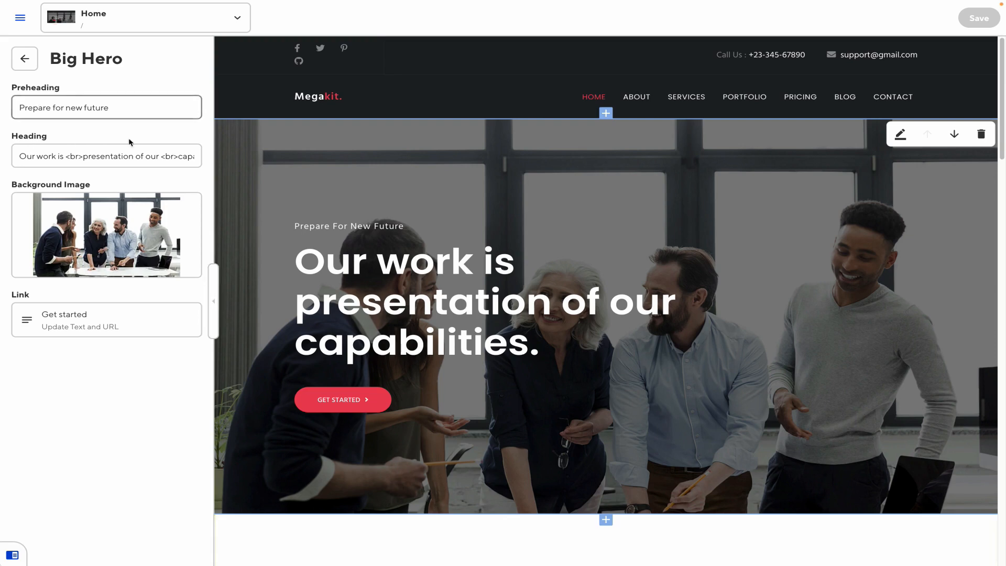
left_click(212, 297)
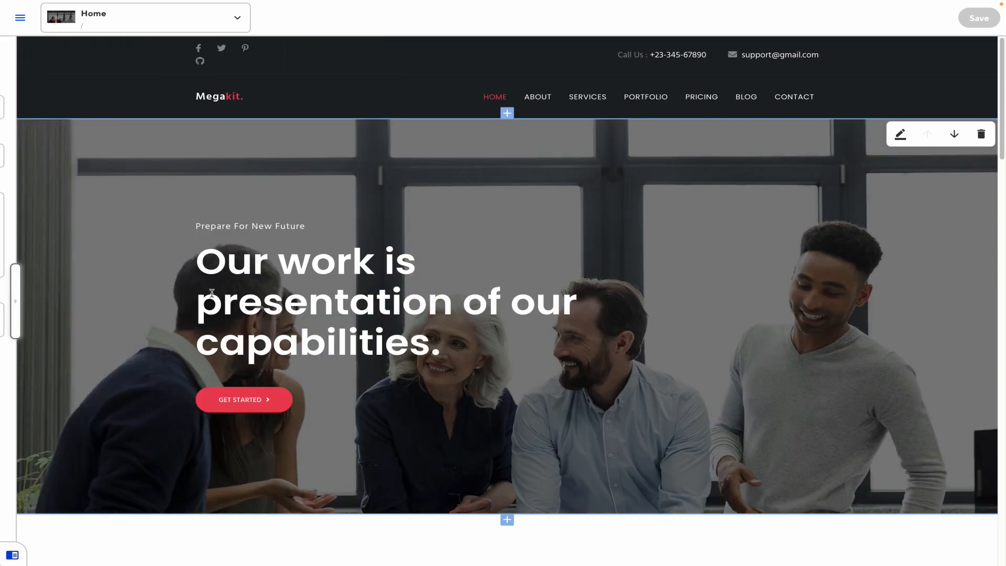
Move 'We work with business' down and back up, then delete the 'What we are' section
scroll(545, 377, "down", 6)
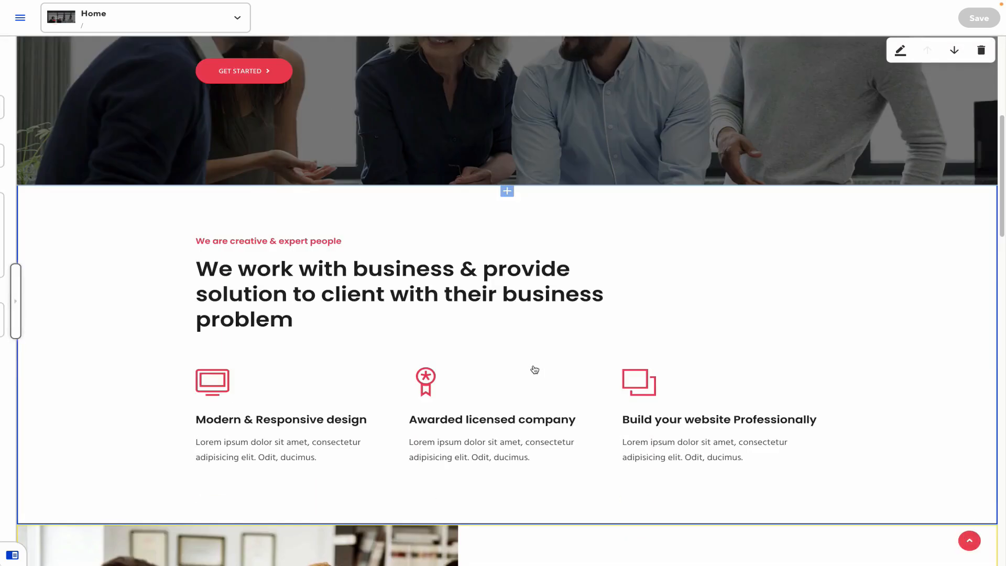
scroll(535, 369, "up", 6)
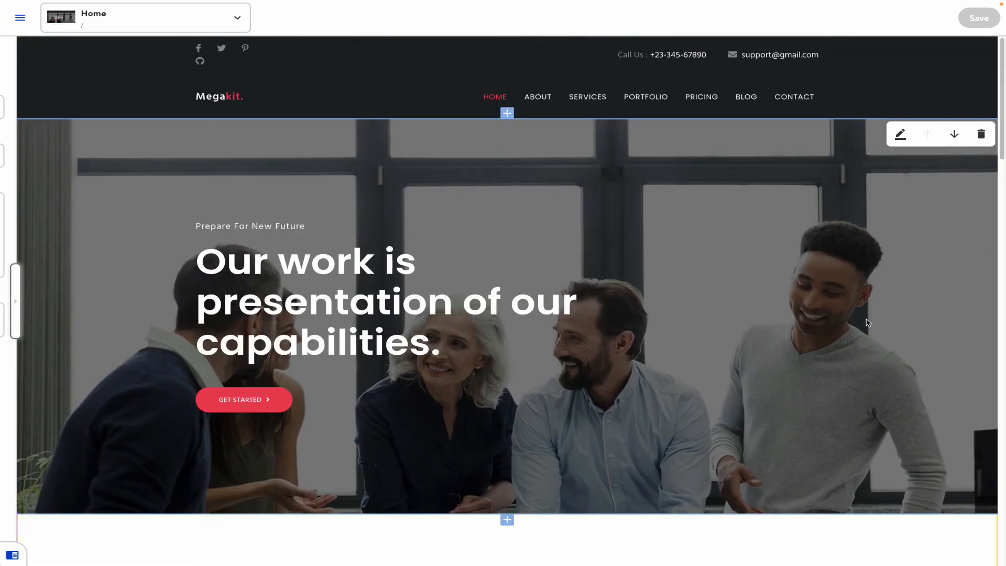
scroll(859, 340, "down", 6)
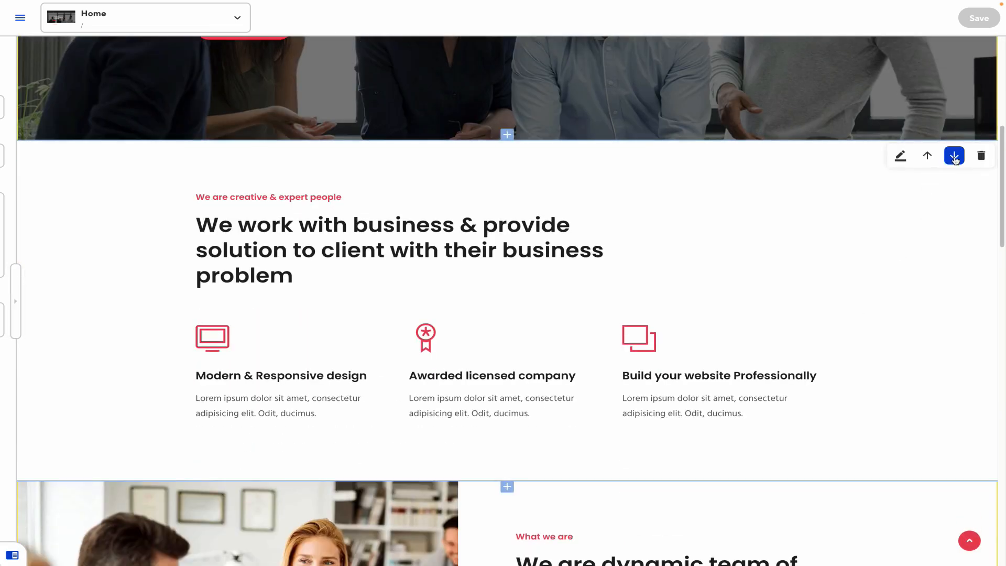
left_click(954, 155)
left_click(927, 321)
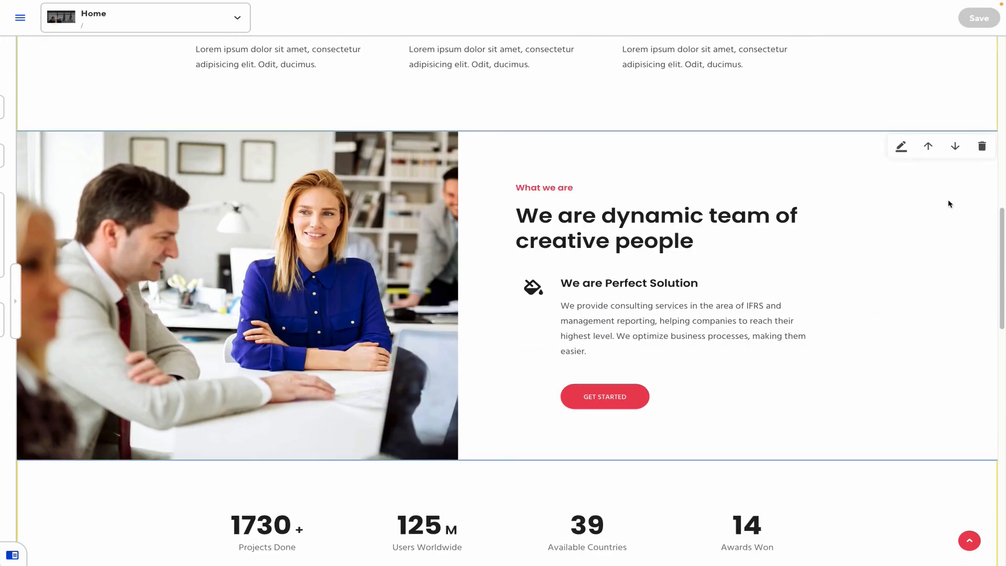
left_click(981, 146)
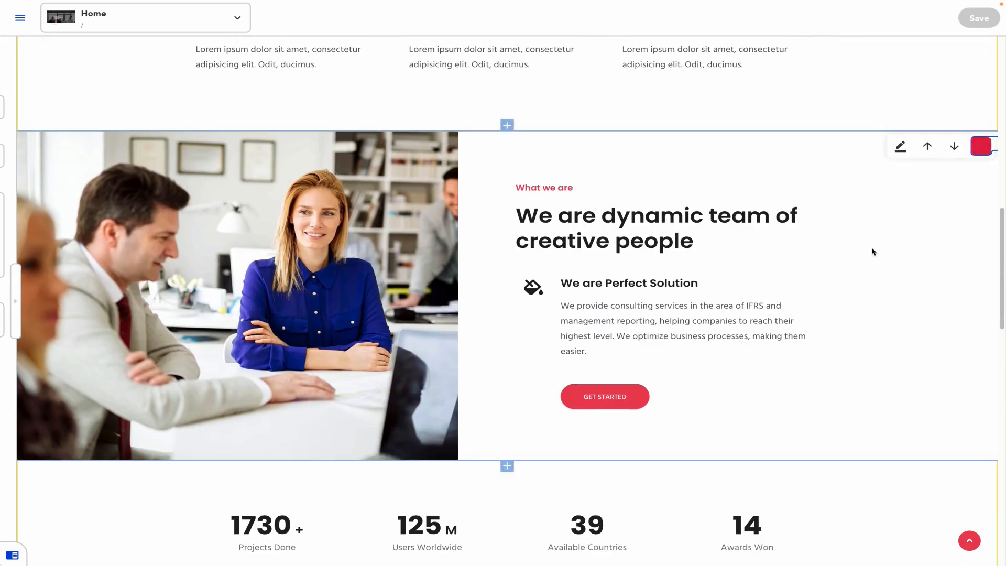
left_click(939, 148)
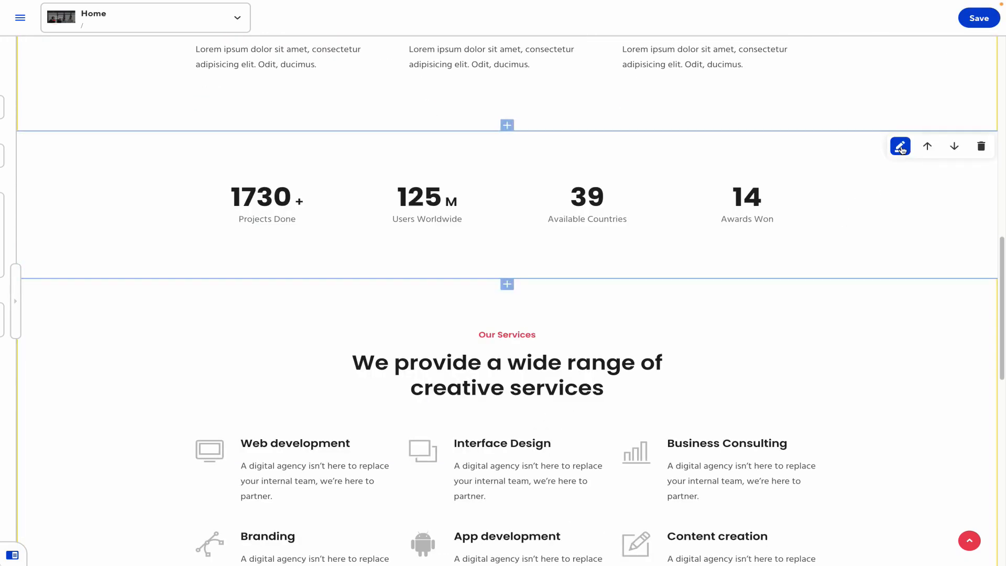
Change the first Counter stat from 1730 to 200 with suffix '-' and label 'Projects Finished'
left_click(900, 146)
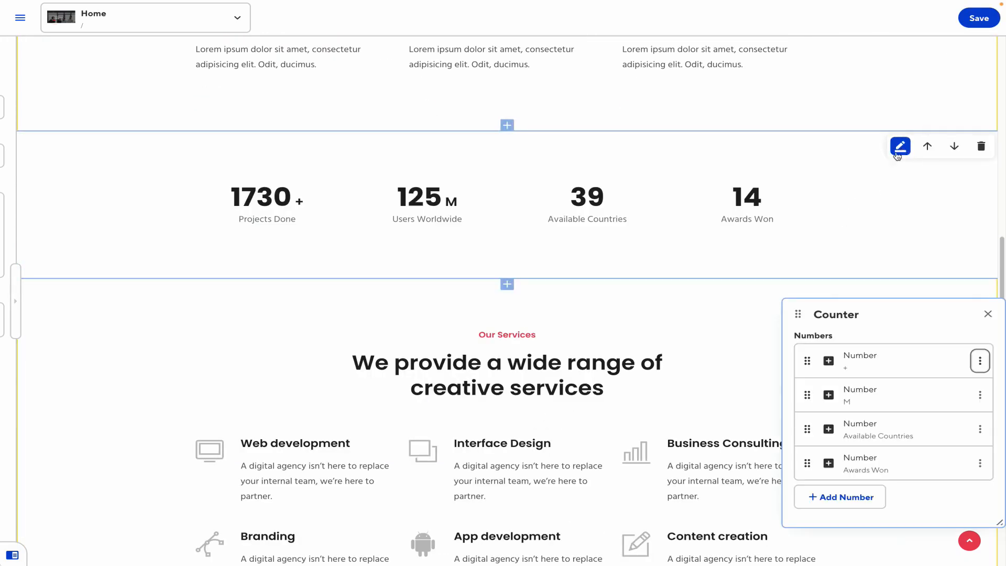
left_click(878, 372)
left_click(855, 399)
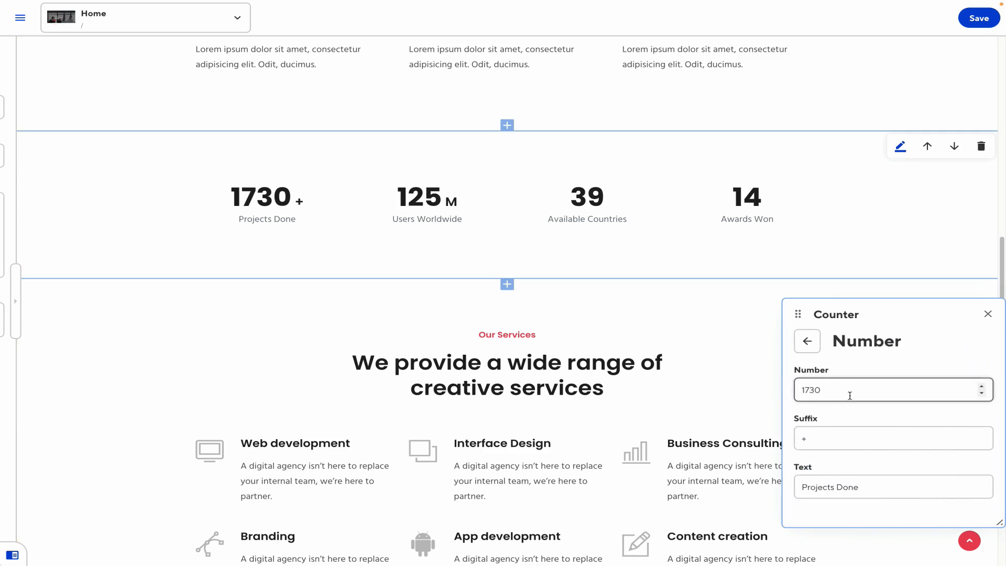
key("ctrl+a")
type("200")
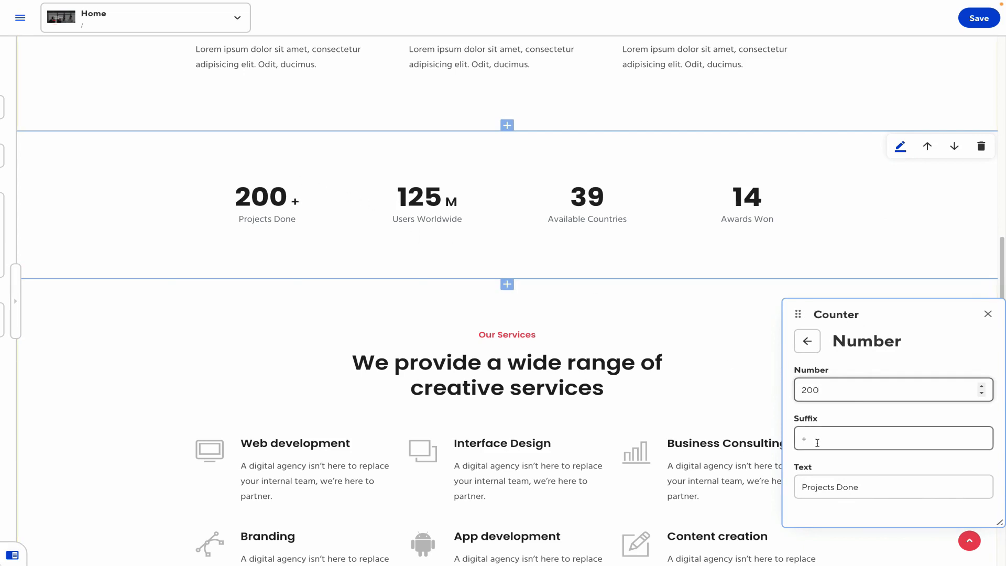
key("Tab")
type("-")
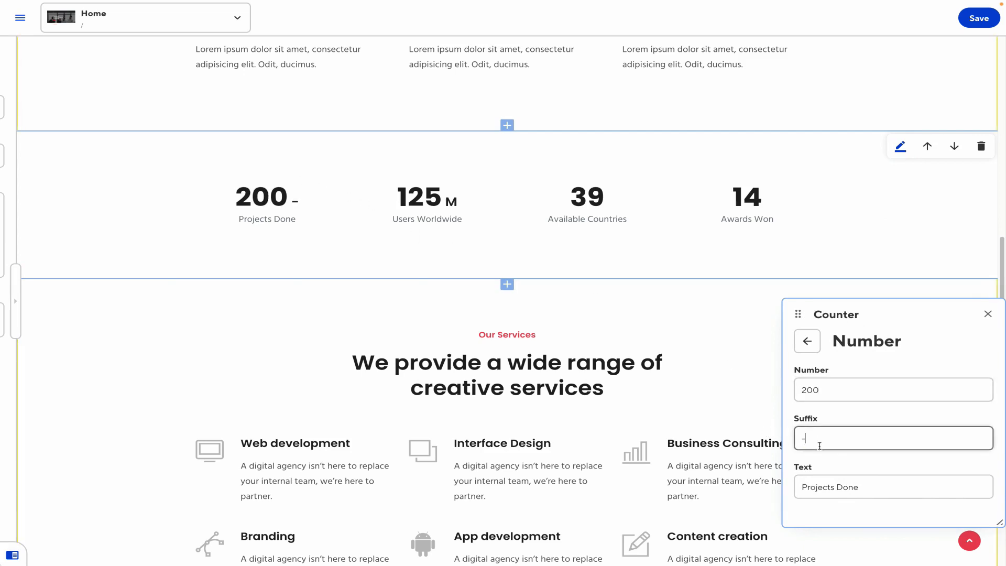
left_click(841, 483)
double_click(842, 484)
type("Finished")
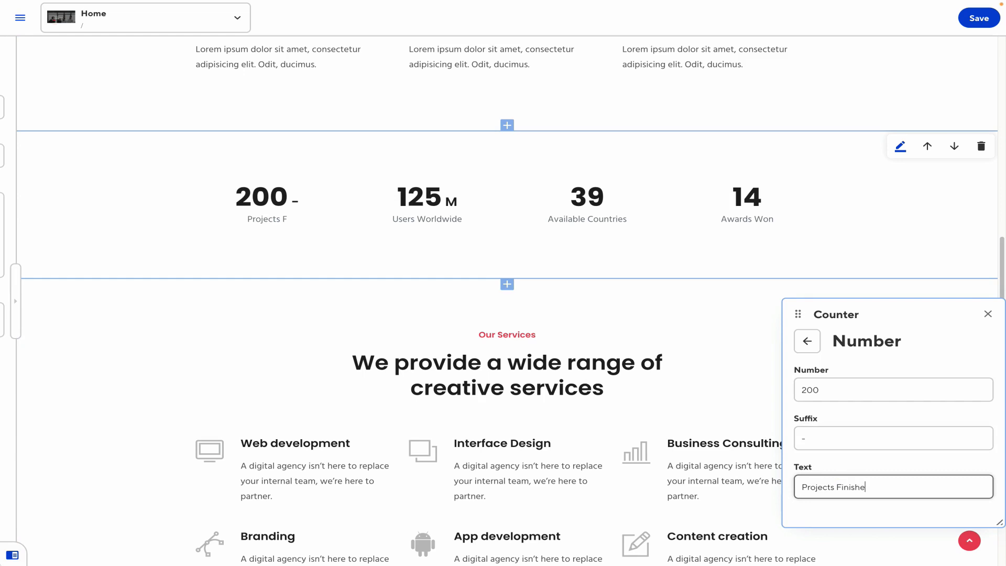
left_click(988, 314)
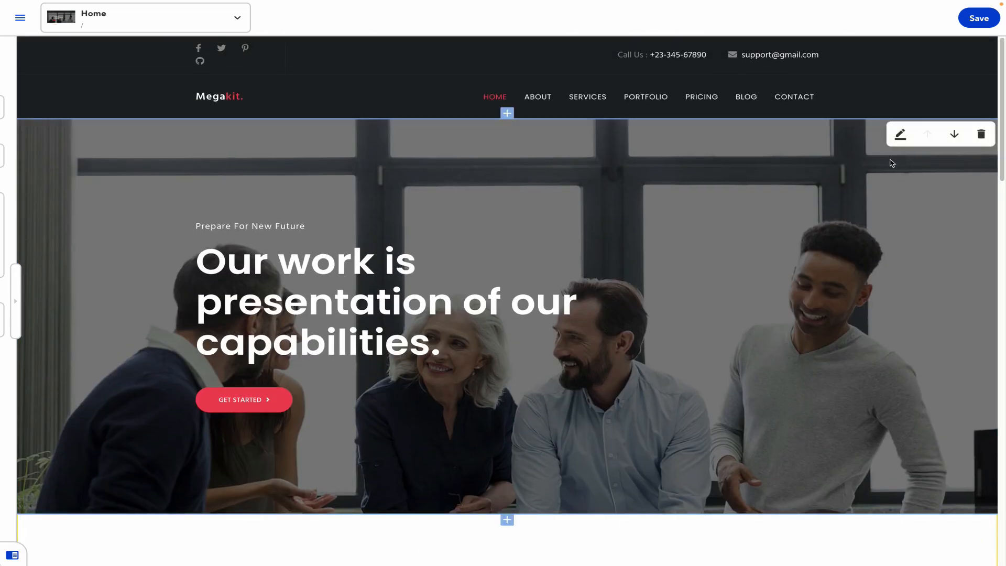
Insert a new Services content block directly below the Big Hero
scroll(512, 174, "down", 5)
left_click(511, 170)
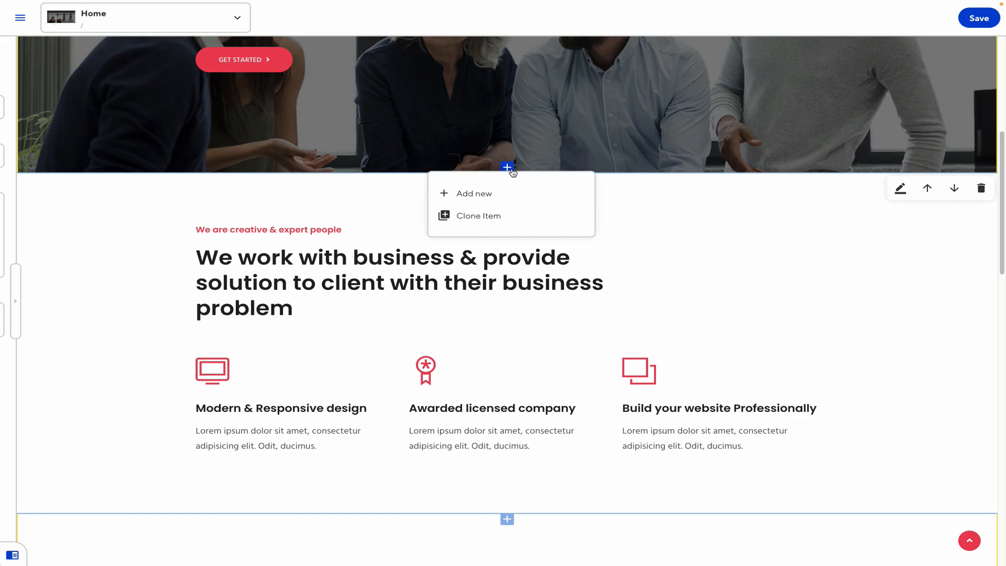
left_click(493, 197)
scroll(568, 384, "down", 4)
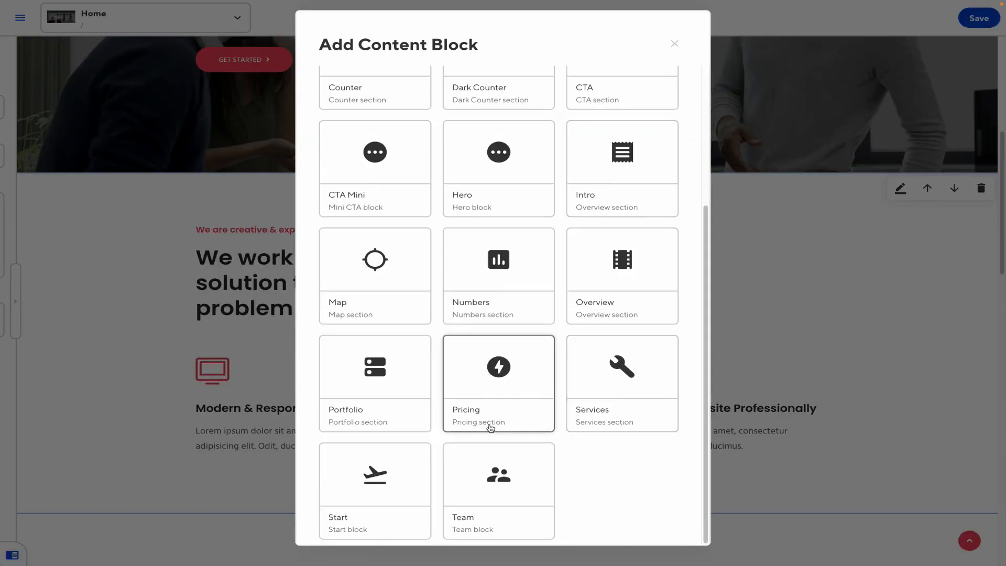
scroll(461, 377, "up", 4)
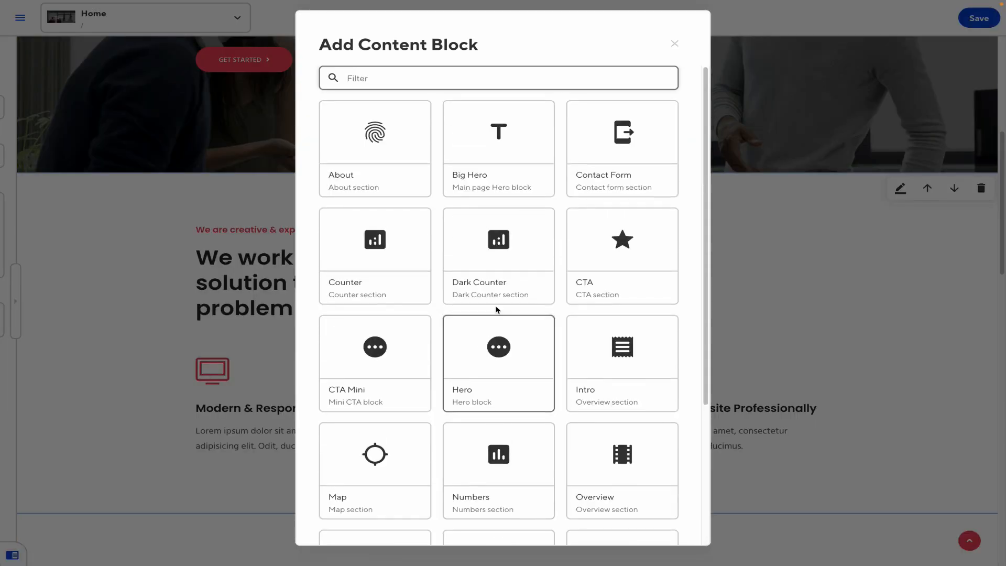
scroll(535, 418, "down", 4)
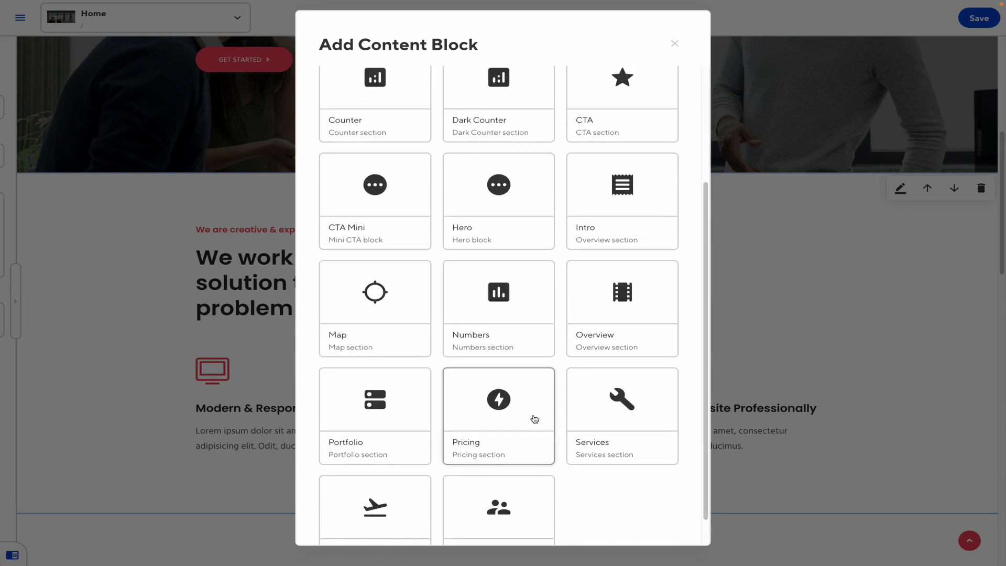
left_click(588, 400)
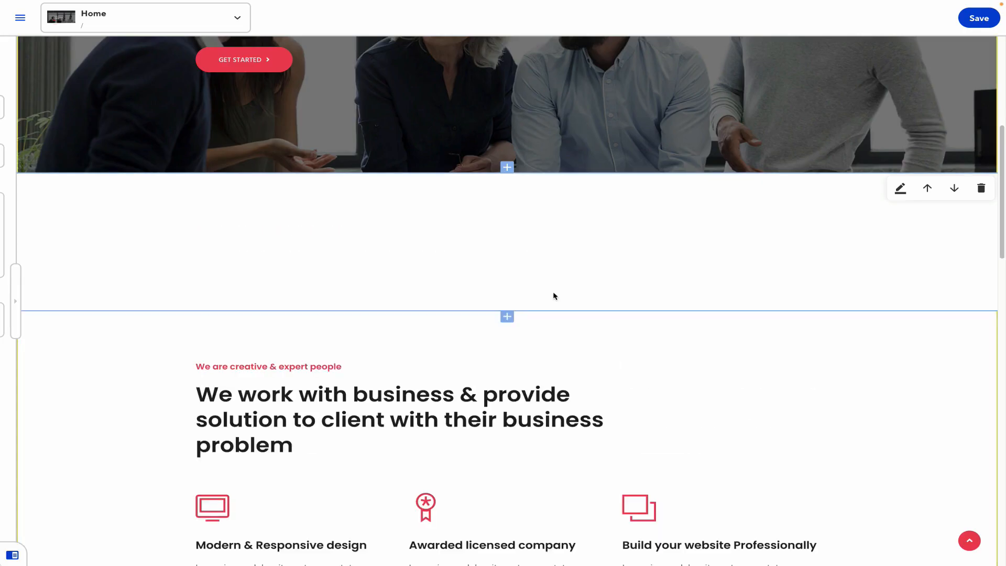
Set the Services preheading to 'Get in quick' and heading to 'This sale won't last long'
left_click(900, 189)
type("Get in quick")
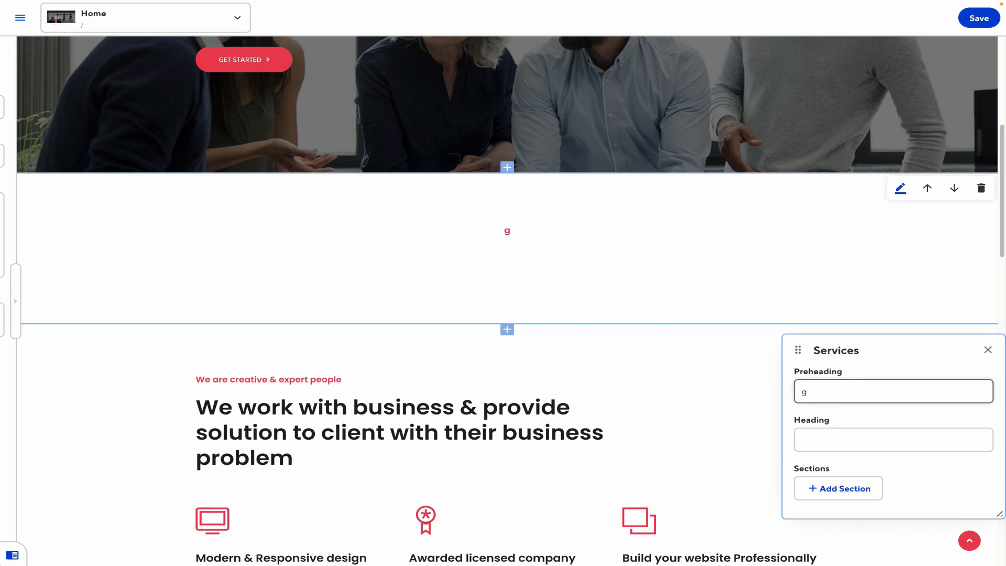
left_click(837, 440)
type("This sale won't last long")
Add an Anchors item with the ti-anchor icon and text 'We've got em, you need em'
left_click(837, 489)
left_click(826, 427)
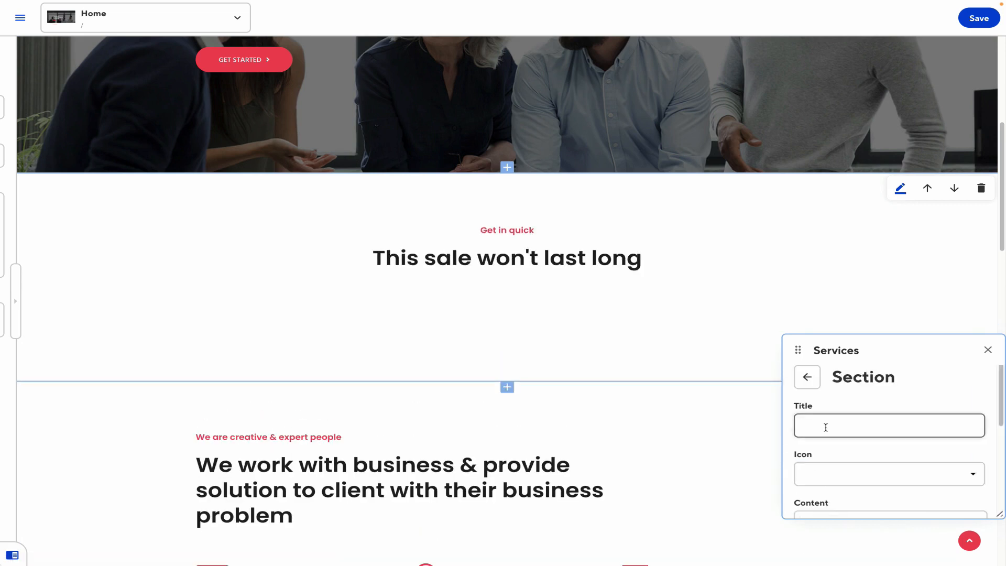
type("Anchors")
left_click(822, 468)
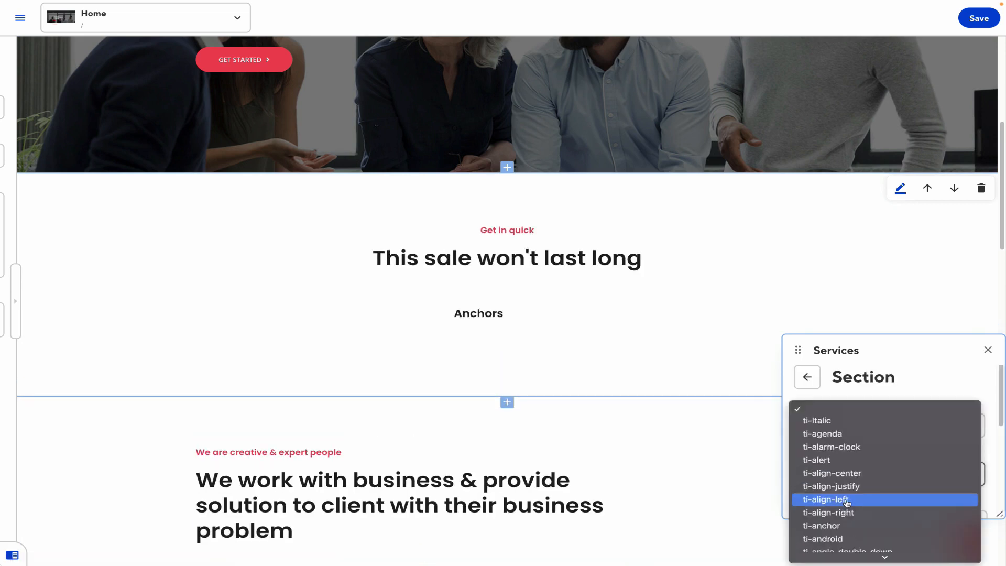
left_click(838, 425)
scroll(831, 502, "down", 5)
left_click(837, 444)
type("We've got em, you need em")
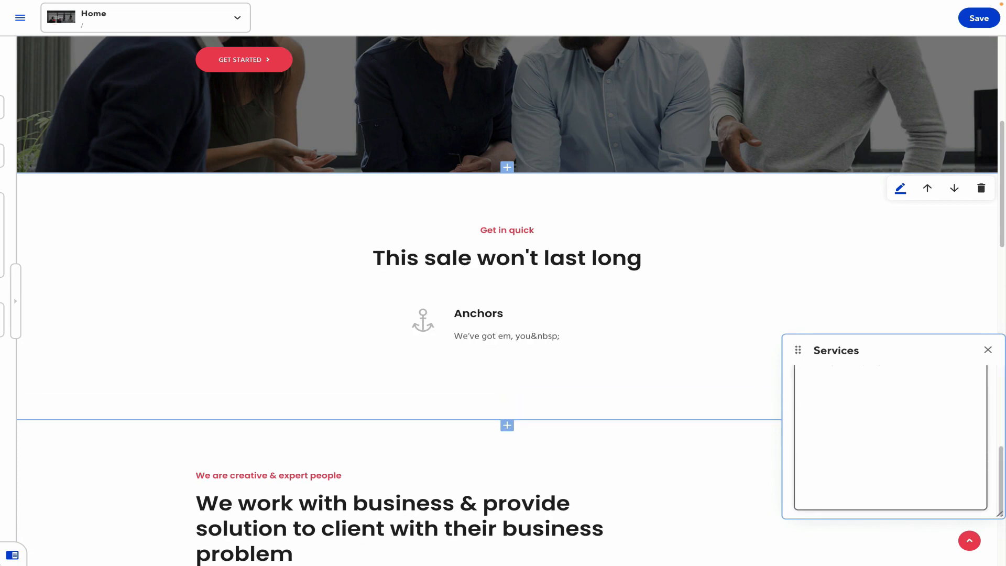
scroll(836, 443, "up", 10)
left_click(808, 377)
Add a Trucks item with the ti-truck icon and text 'Go further today'
scroll(869, 427, "down", 2)
left_click(842, 493)
left_click(835, 425)
type("Trucks")
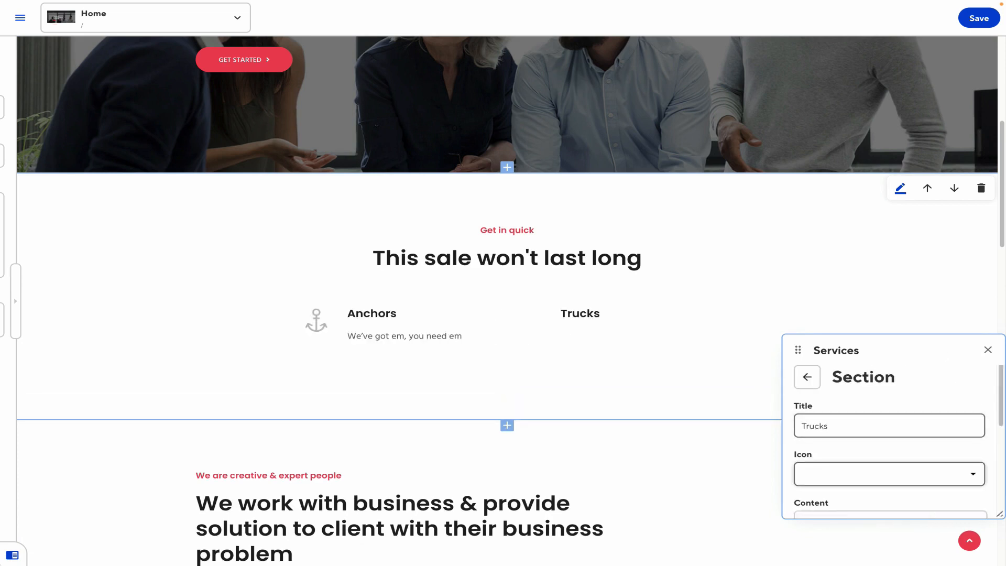
left_click(834, 474)
scroll(837, 510, "down", 10)
scroll(837, 510, "down", 20)
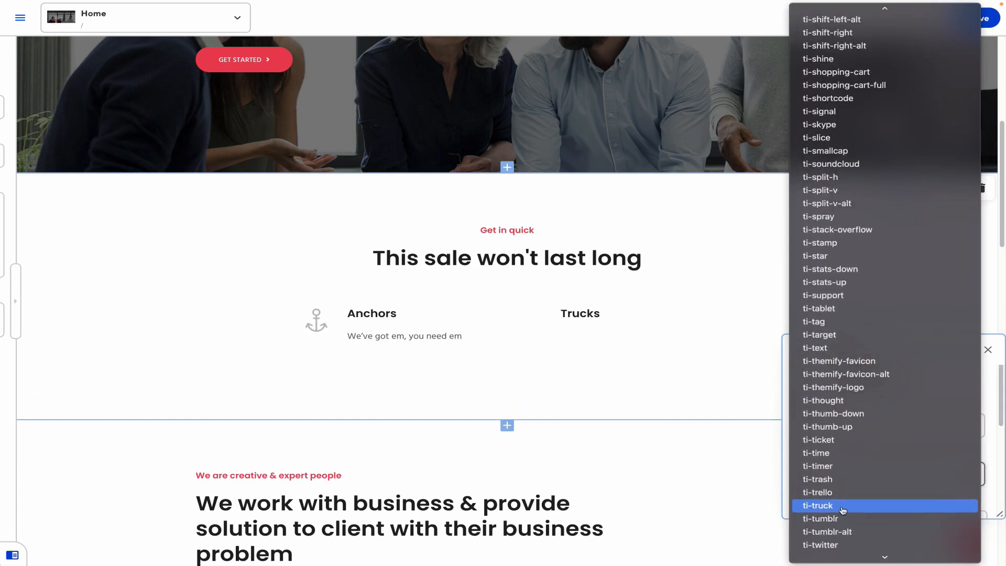
left_click(834, 504)
scroll(833, 502, "down", 2)
left_click(839, 449)
type("Go further today")
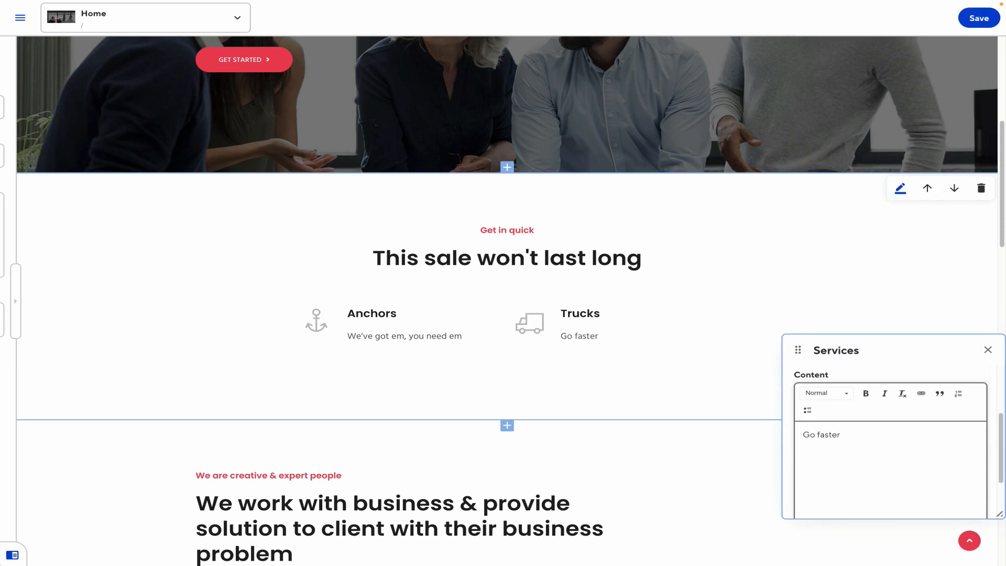
scroll(891, 449, "up", 6)
left_click(808, 377)
Add an Alarms item with the ti-alarm-clock icon and text 'Get out of bed on time'
scroll(839, 445, "down", 3)
left_click(844, 503)
left_click(859, 476)
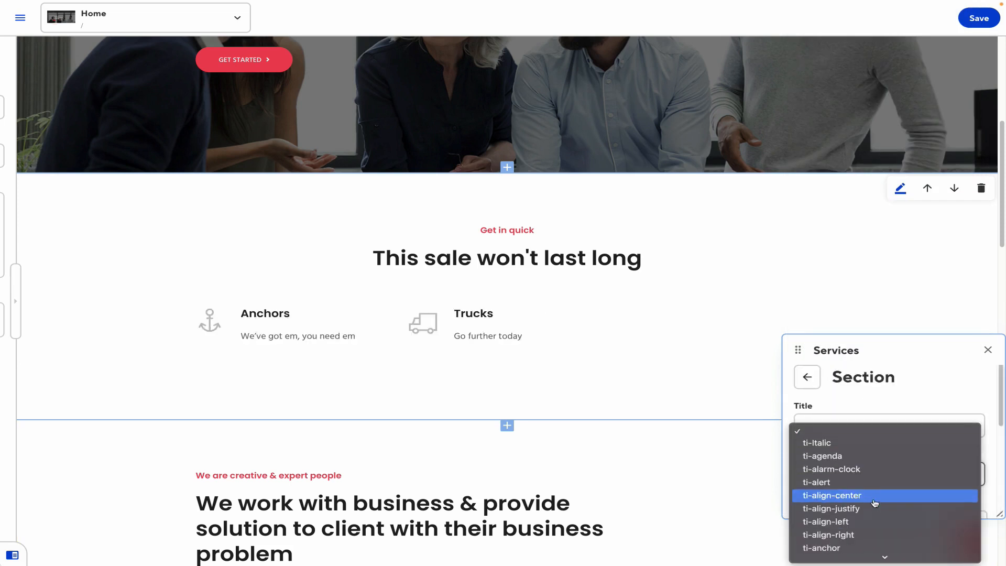
left_click(855, 415)
left_click(838, 422)
type("Alarms")
left_click(844, 474)
left_click(826, 507)
scroll(826, 506, "down", 2)
left_click(830, 498)
type("Get out of bed on time")
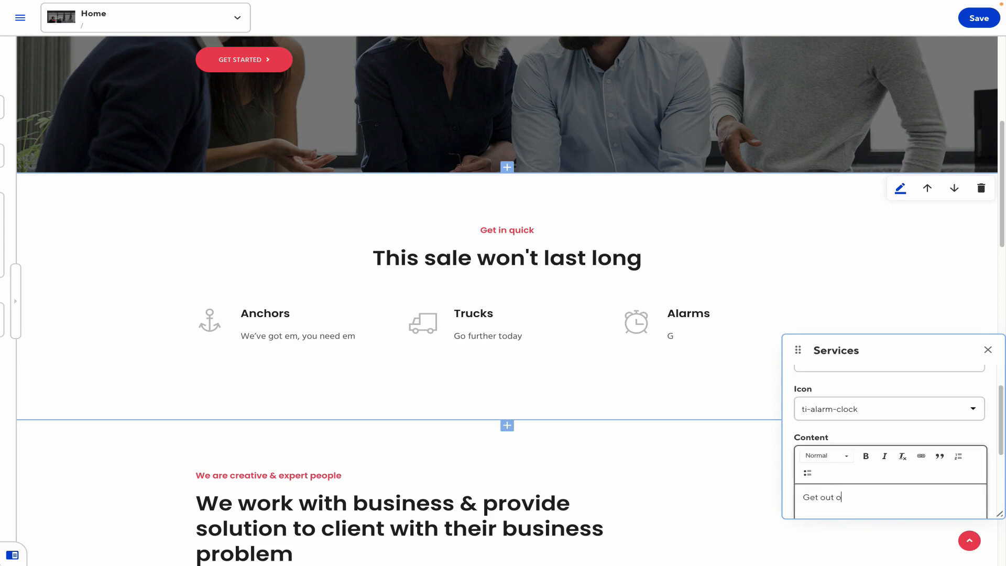
Close the Services panel and go to the site's Data collection
left_click(987, 349)
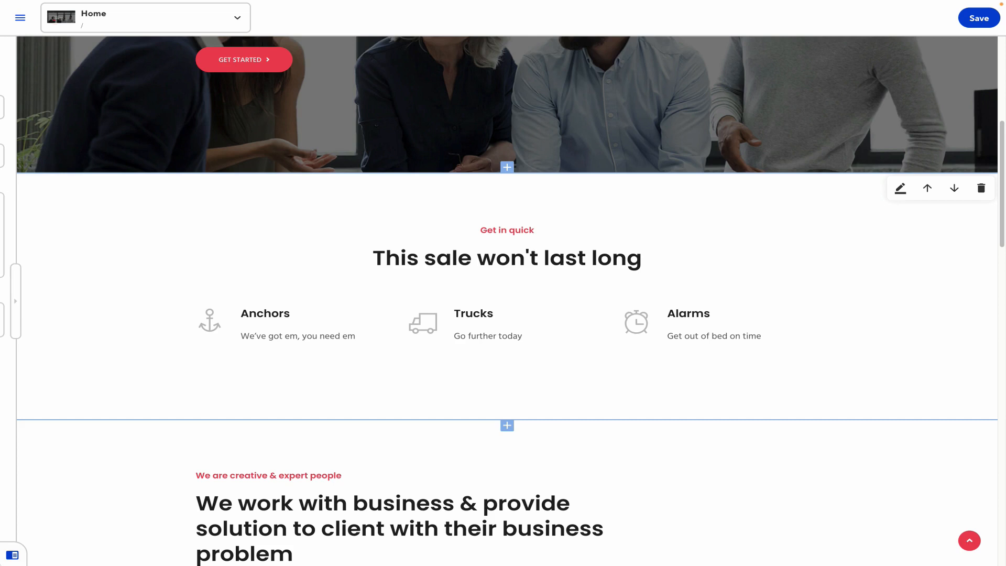
left_click(20, 17)
left_click(123, 286)
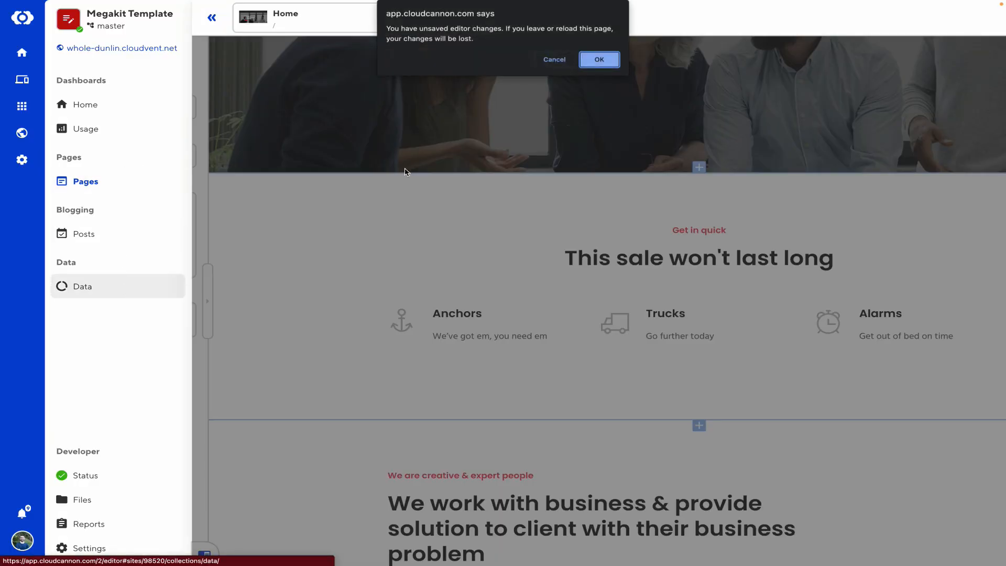
Leave the editor without saving and open the Nav data file's Home menu item
left_click(610, 60)
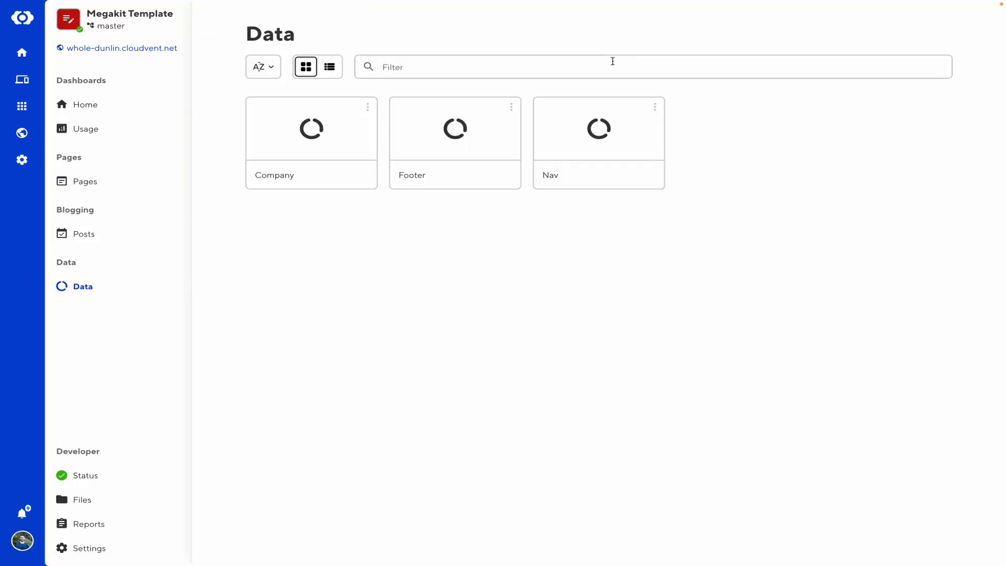
left_click(592, 146)
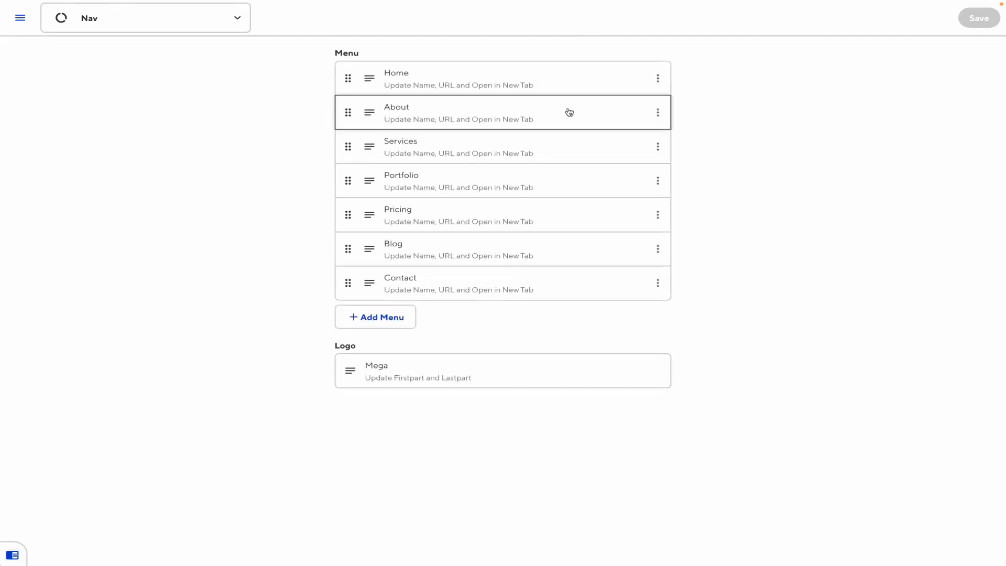
left_click(574, 90)
left_click(367, 104)
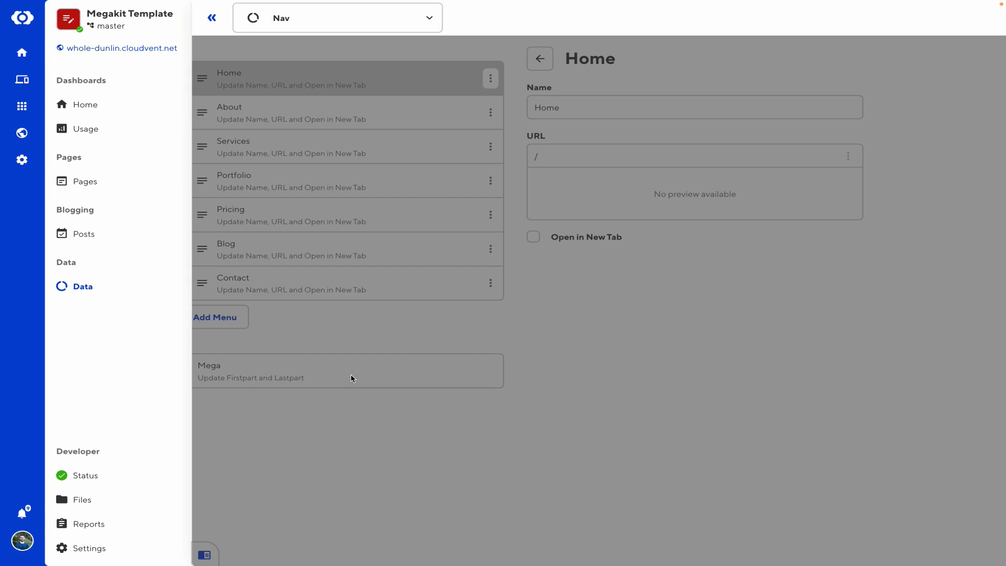
Check the Add Collaborator team roles, keeping Technical Editor, then go to Client Sharing
left_click(98, 550)
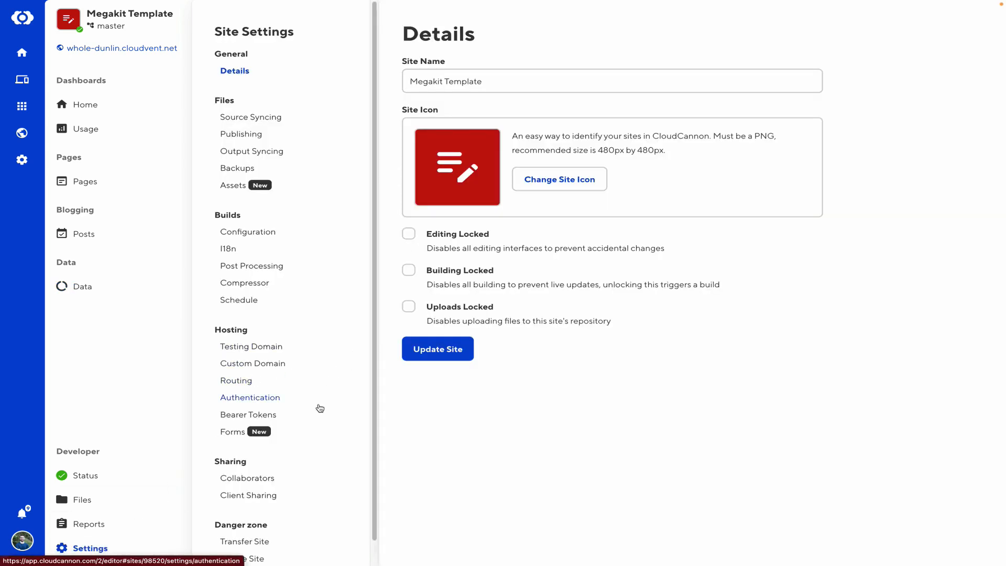
scroll(289, 443, "down", 1)
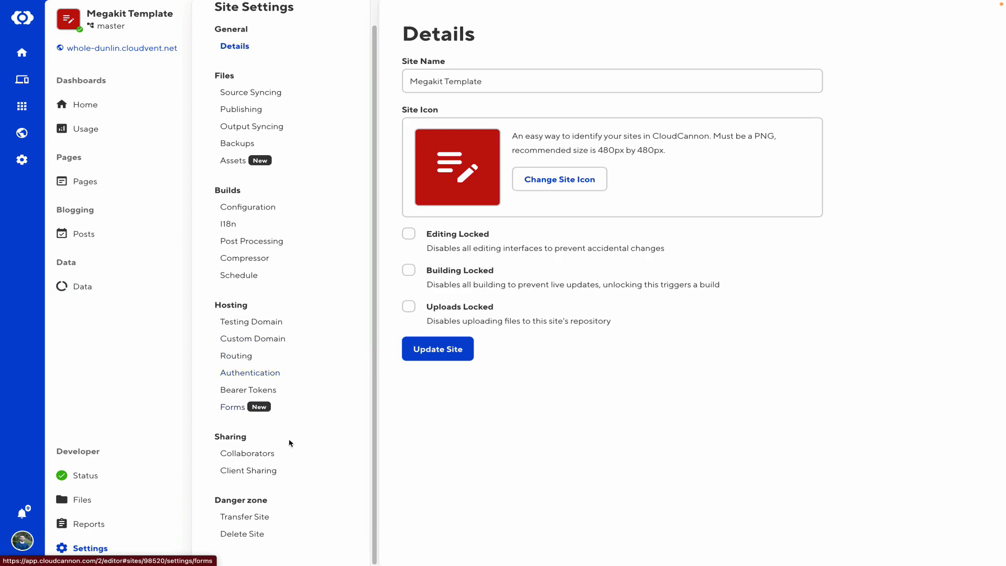
left_click(262, 457)
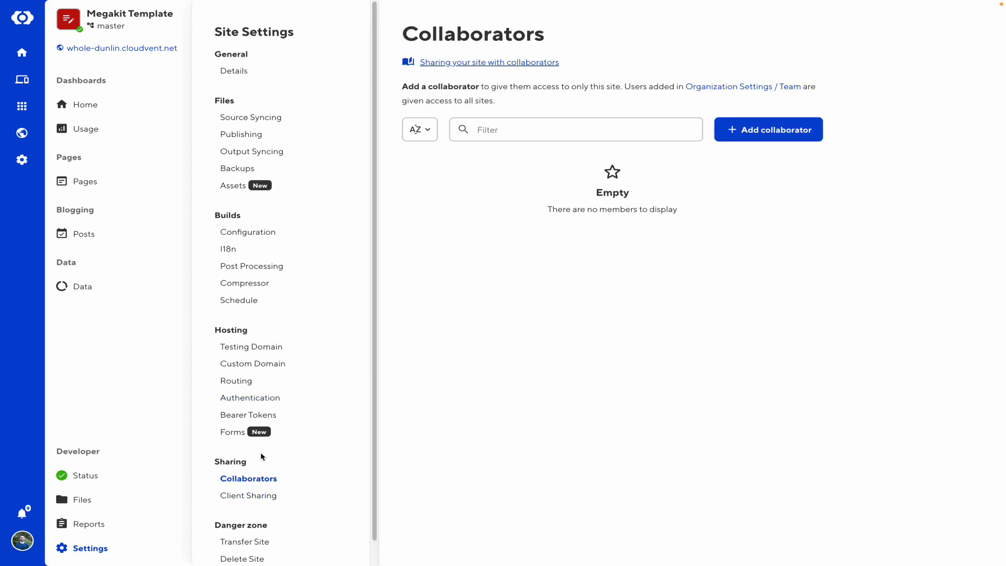
left_click(782, 131)
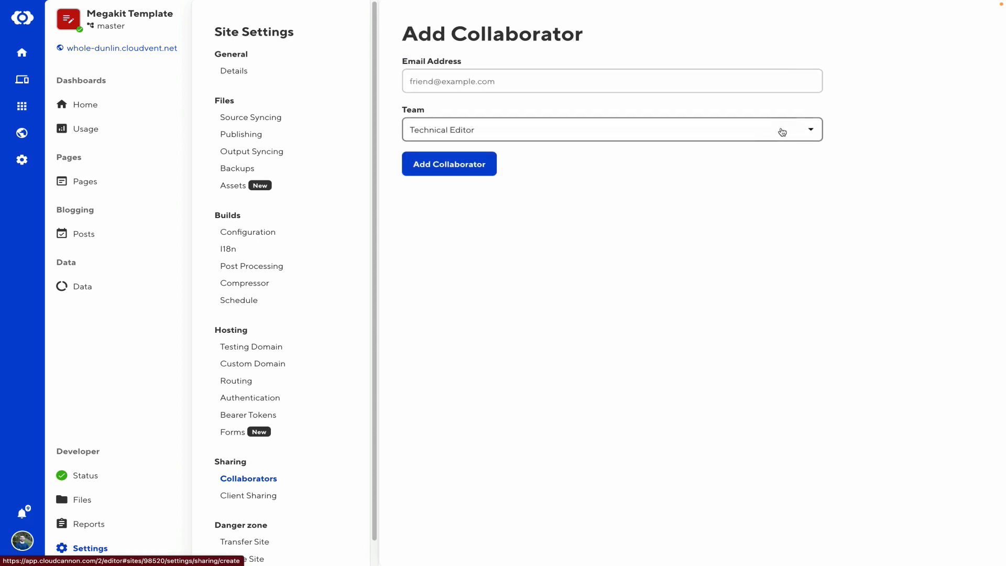
left_click(512, 132)
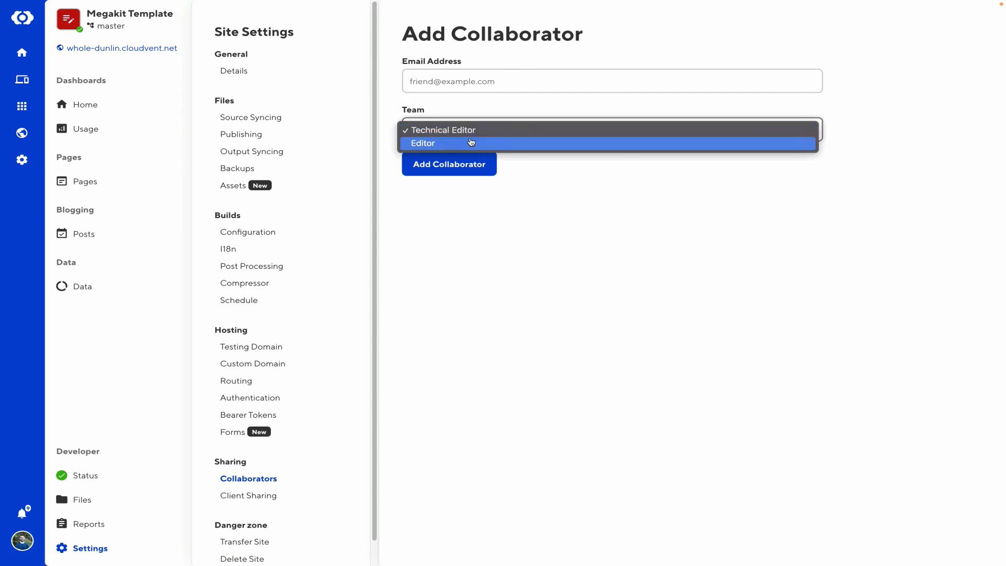
left_click(555, 132)
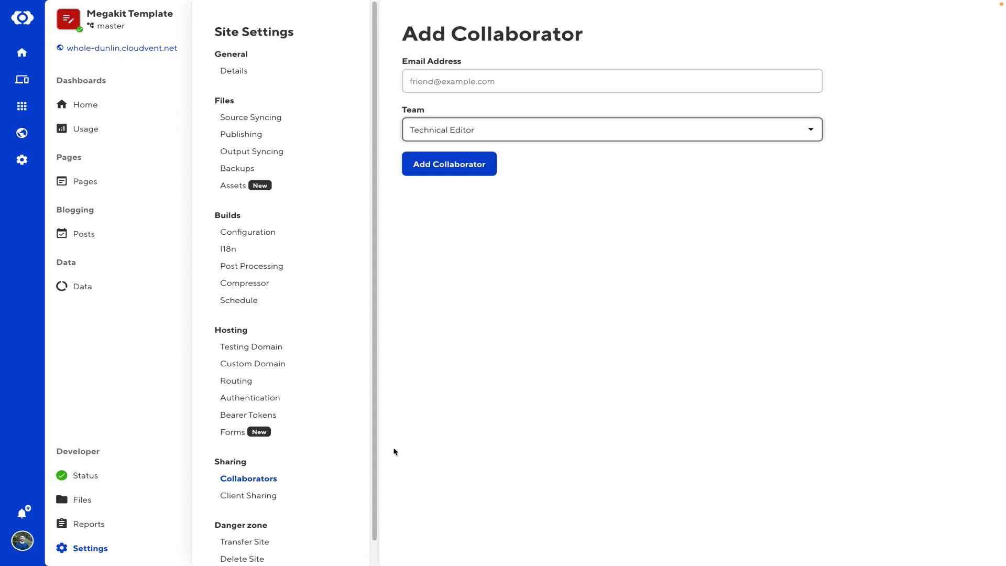
left_click(241, 496)
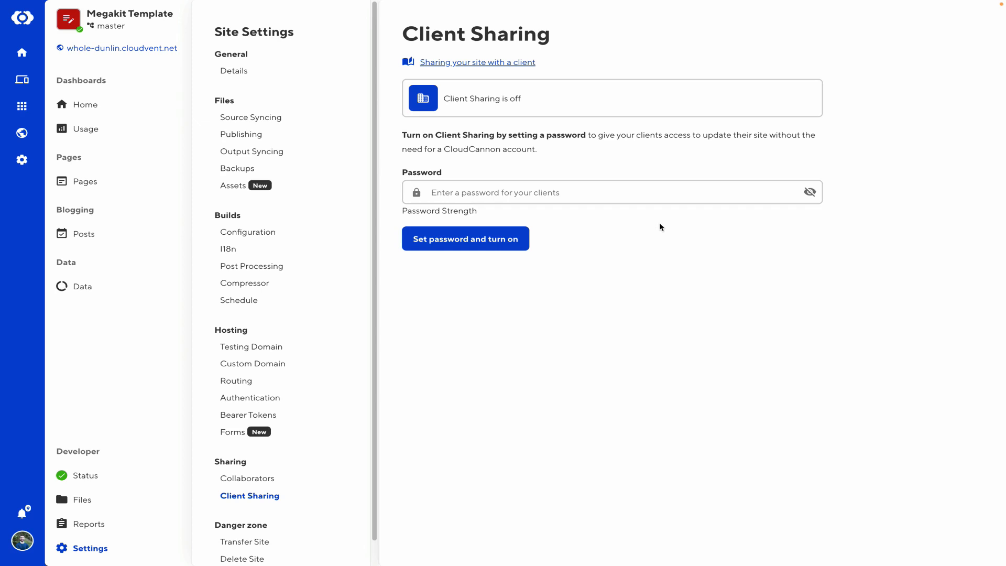
Set a client password to turn sharing on, then check the /update sharing link's login page
left_click(620, 200)
type("•")
key("BackSpace")
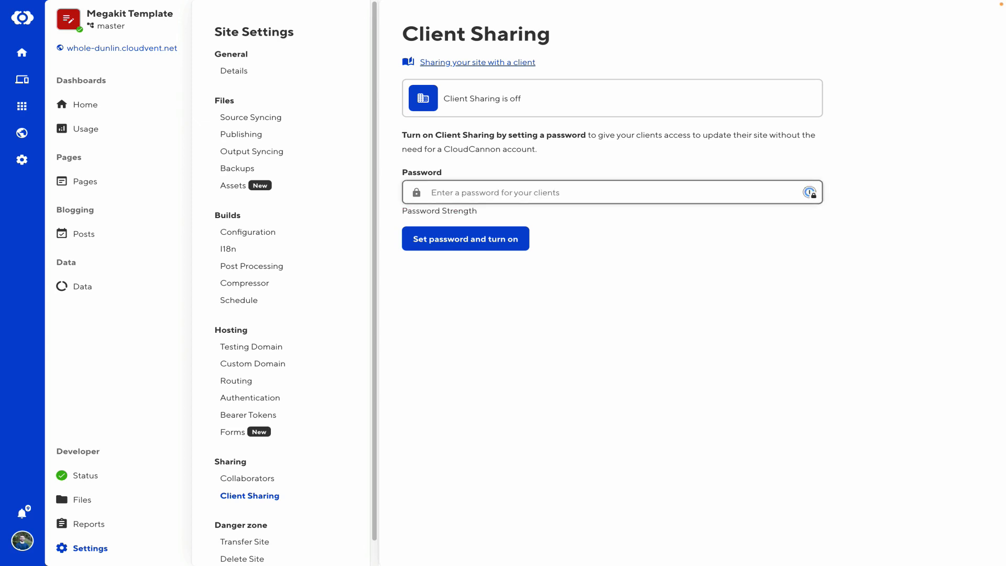
type("••••••••••")
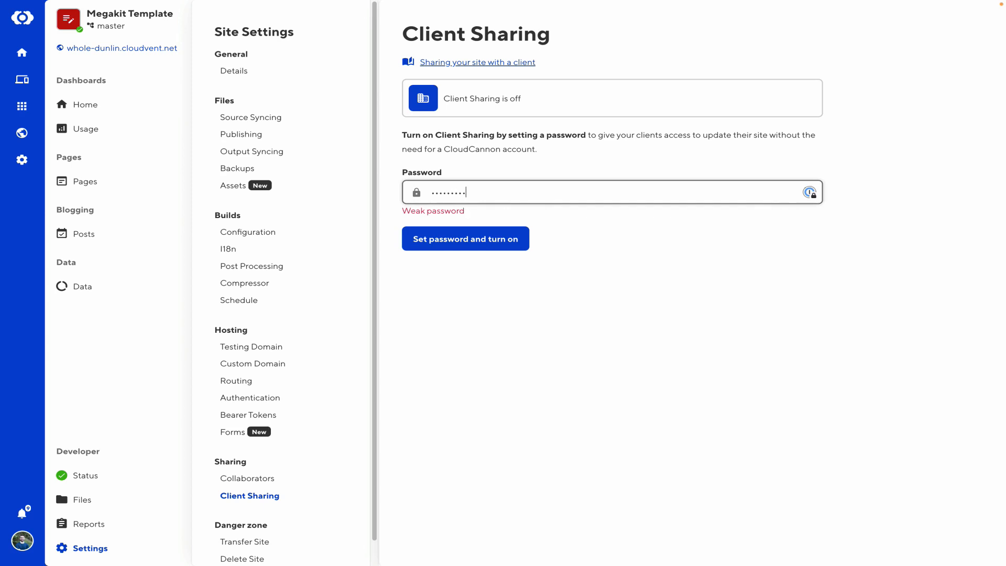
type("••")
left_click(500, 244)
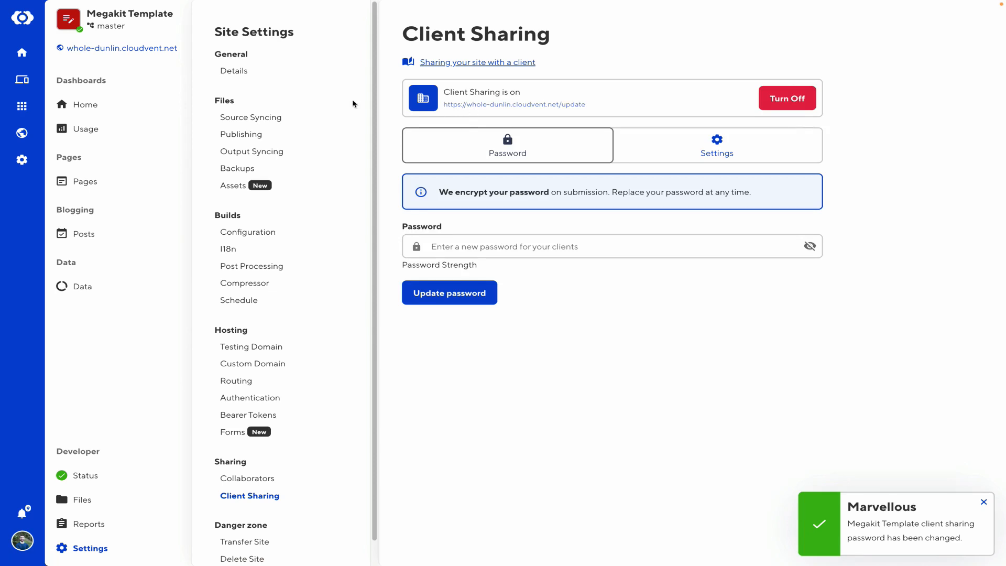
left_click(546, 108)
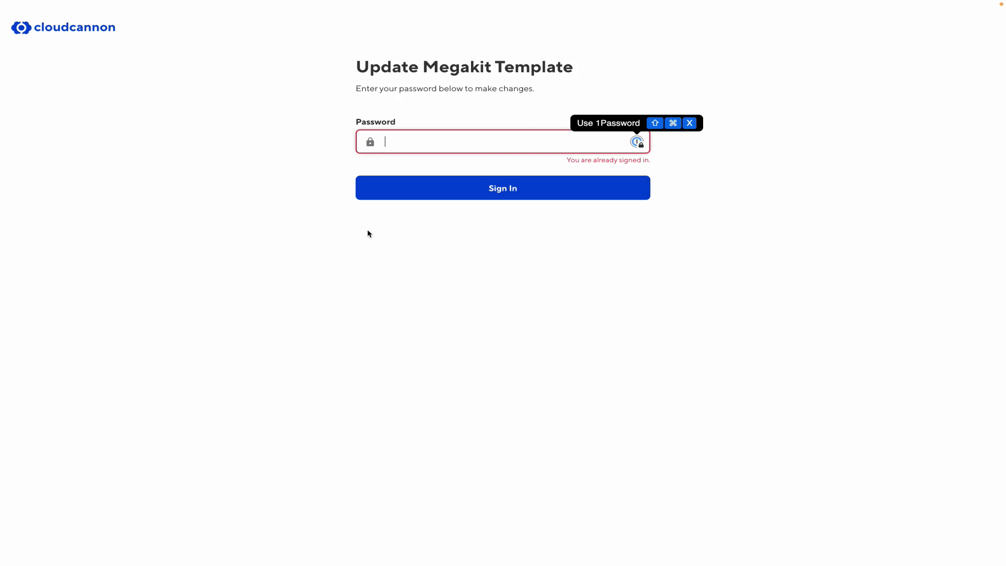
left_click(263, 245)
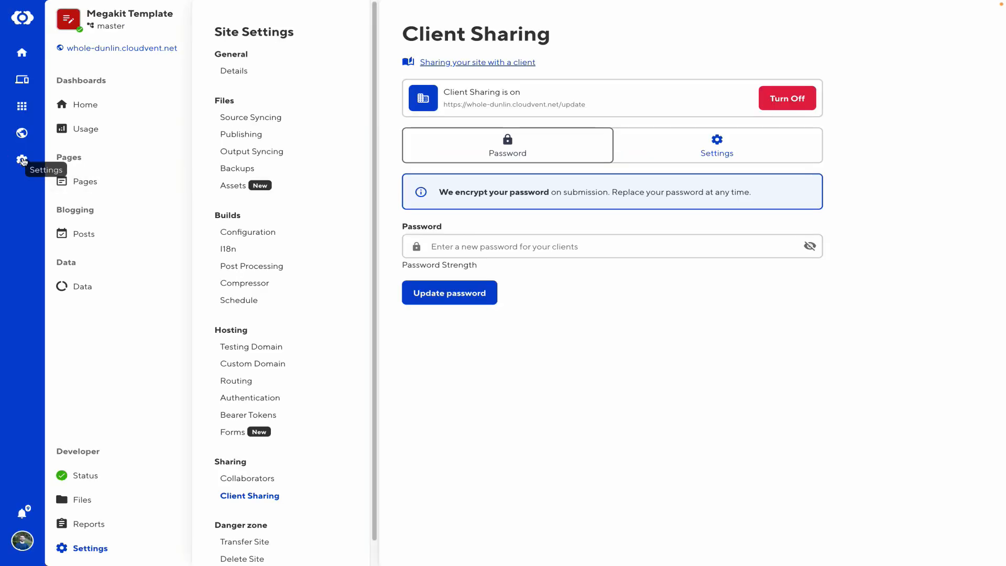
Look over the organisation's team members, then switch to the empty Projects page
left_click(22, 161)
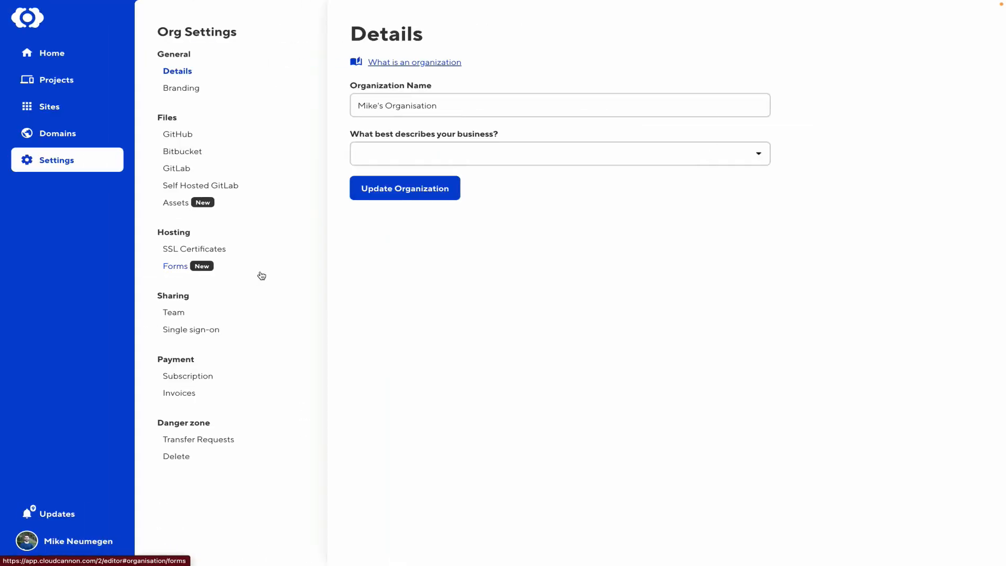
left_click(175, 314)
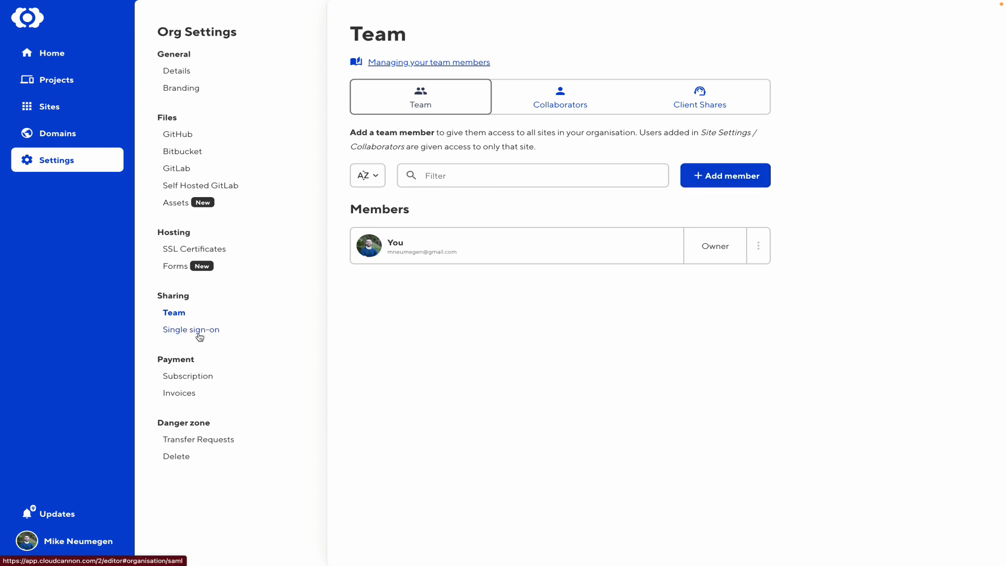
left_click(93, 82)
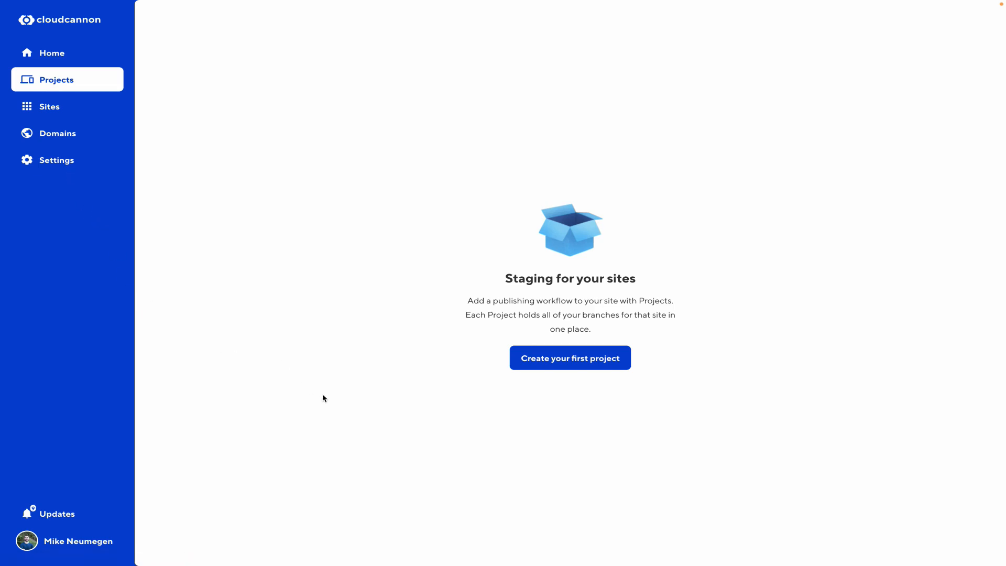
Create a first project named Demo
left_click(595, 362)
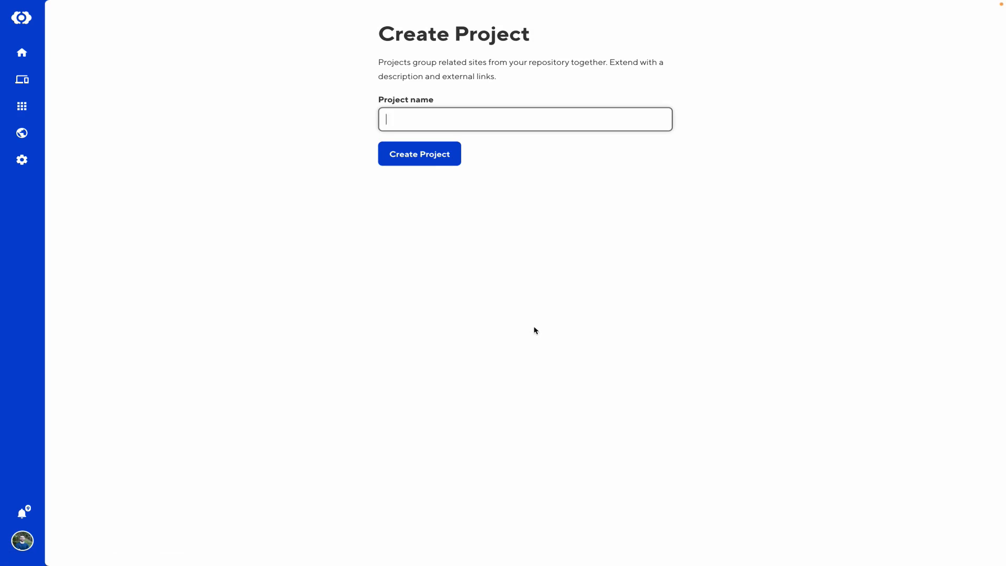
type("Demo")
left_click(425, 157)
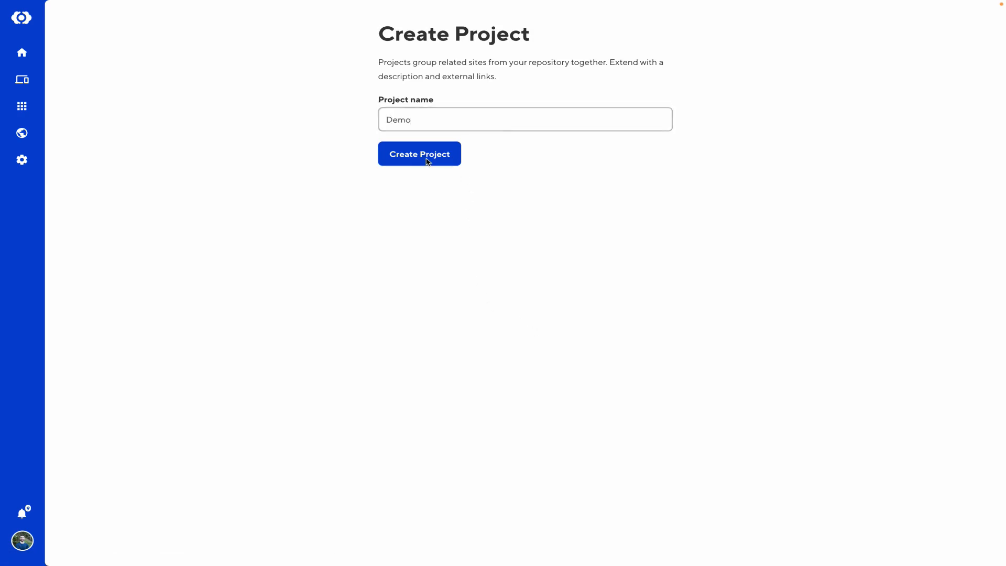
Link Demo to the hydra-hugo-template repository with main as its main branch
left_click(745, 257)
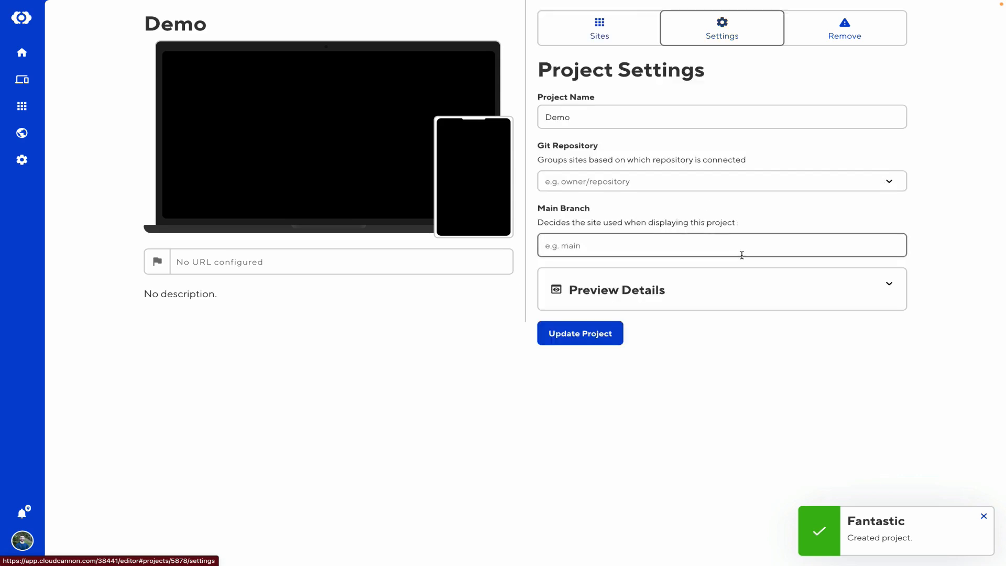
left_click(653, 182)
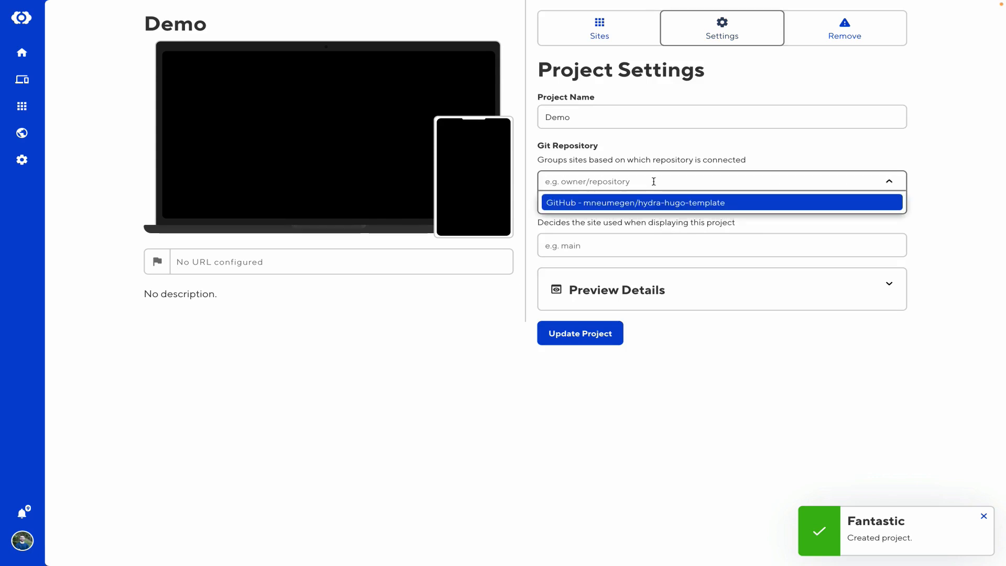
left_click(658, 208)
left_click(603, 245)
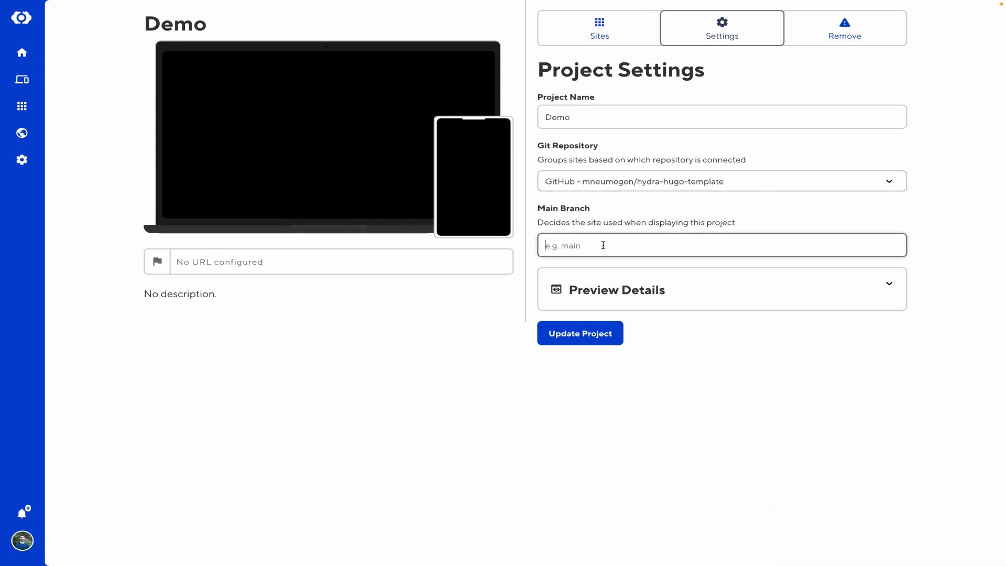
type("main")
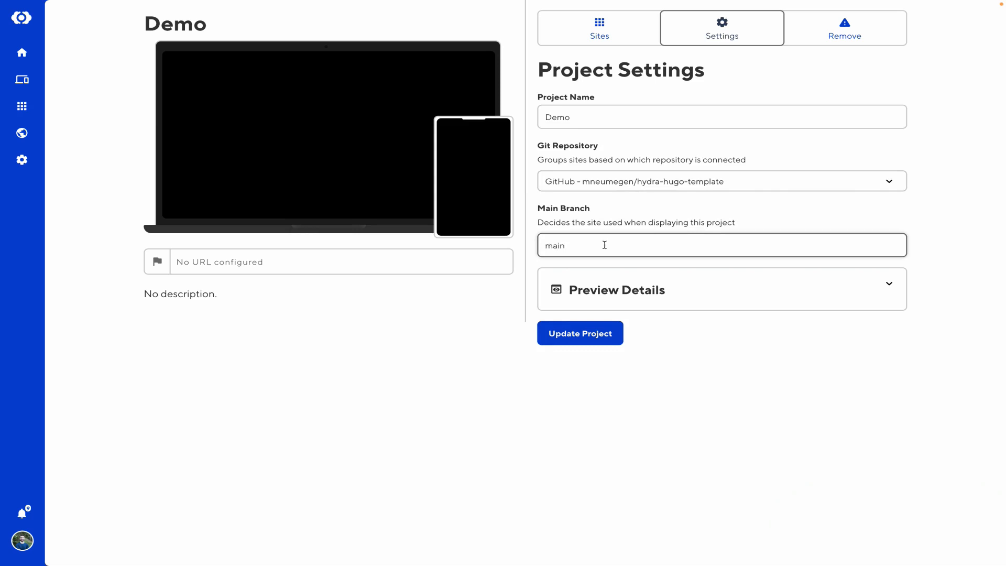
left_click(593, 337)
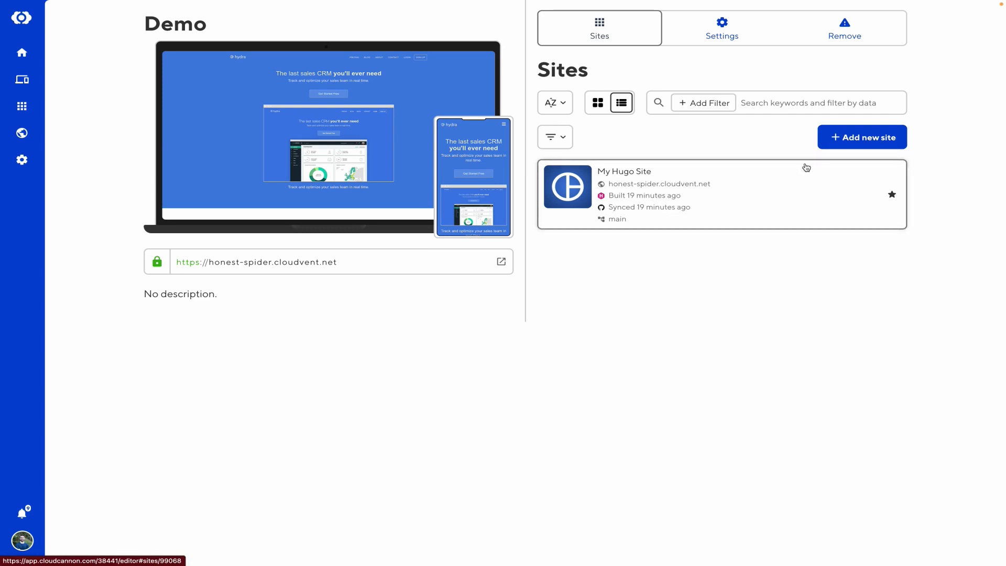
Add a site named 'Staging Demo' on a new staging-demo branch created from main
left_click(859, 140)
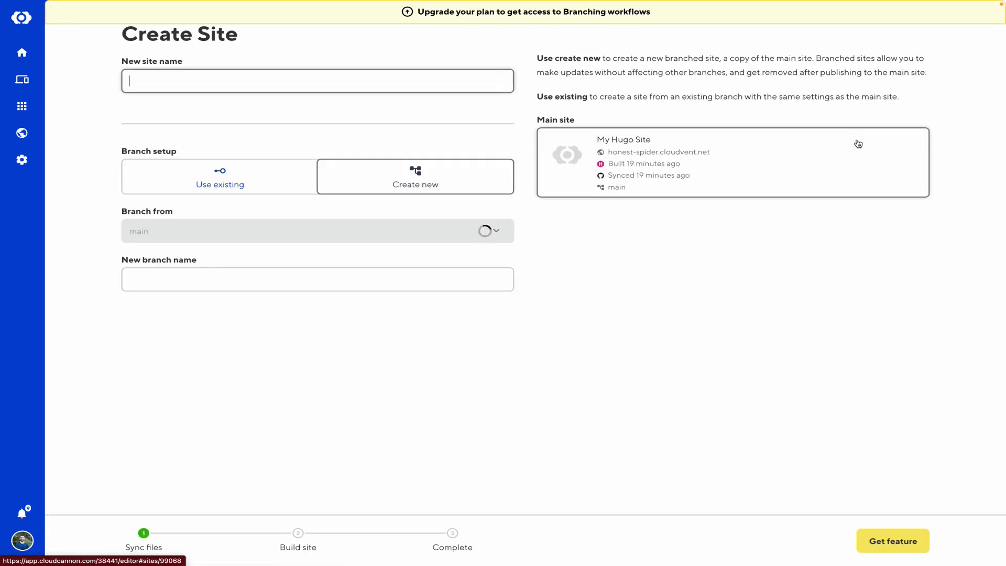
type("Staging ")
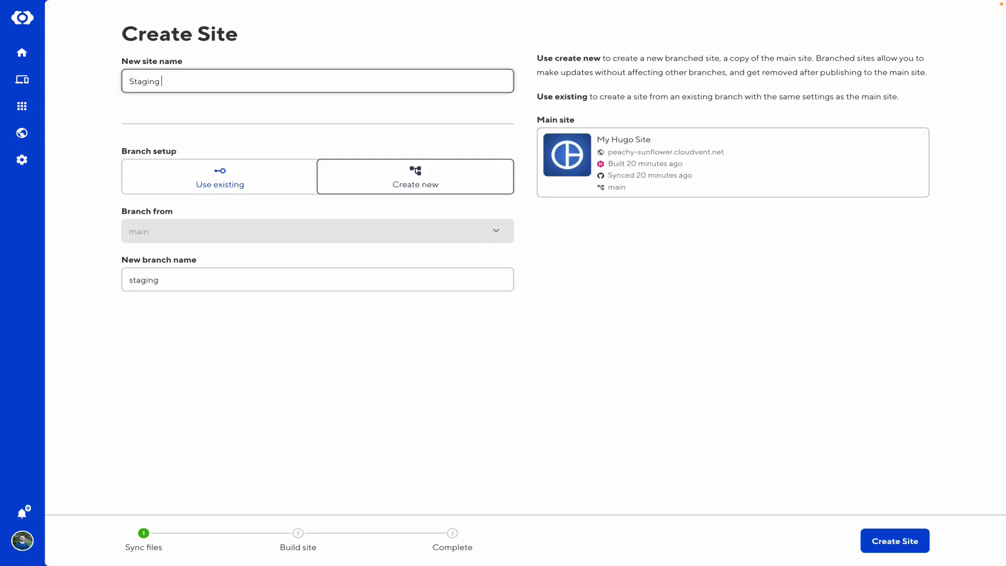
type("Demo")
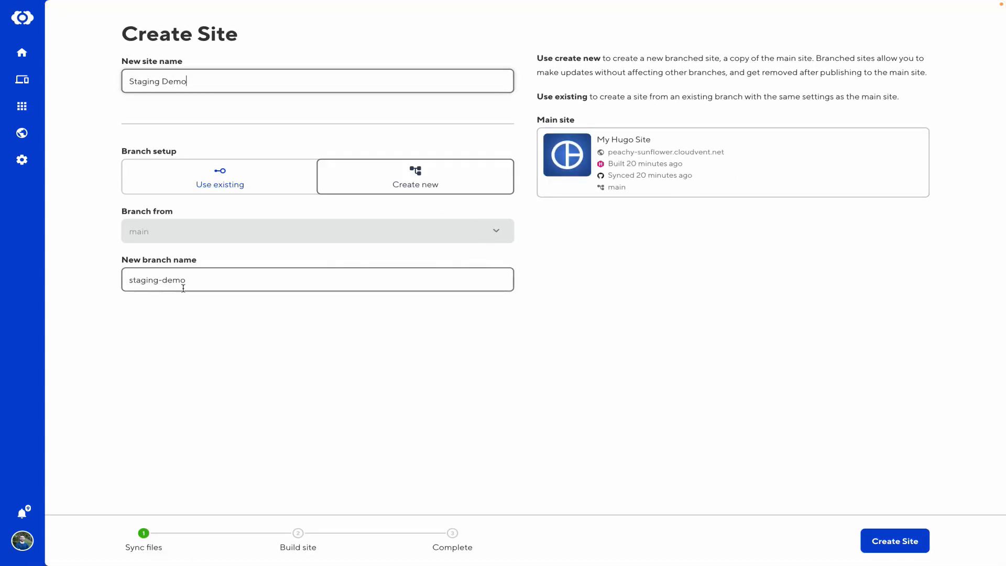
left_click(887, 541)
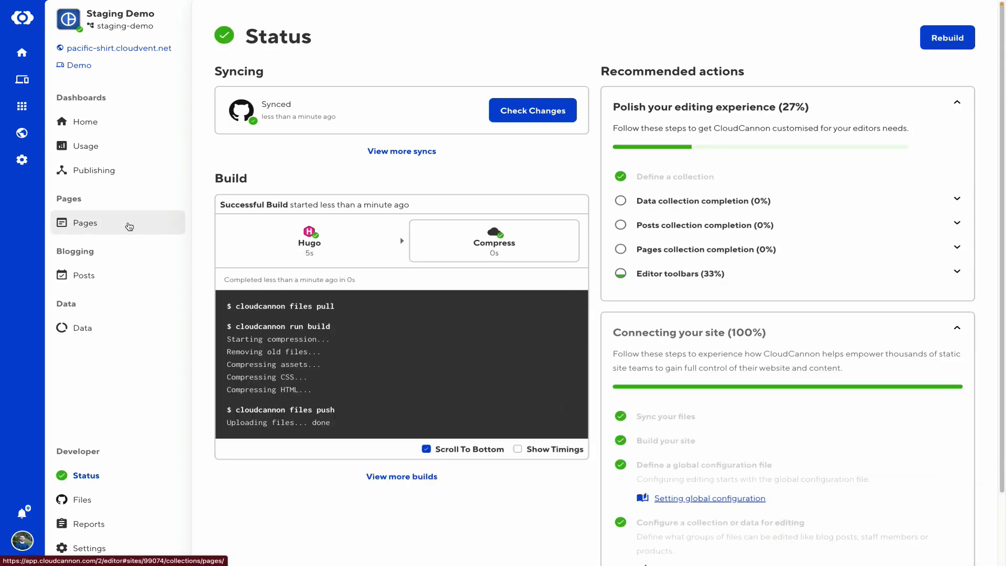
Replace the staging homepage's main heading with 'Hello Hugo!!!!' in the Visual Editor and save
left_click(129, 226)
left_click(856, 128)
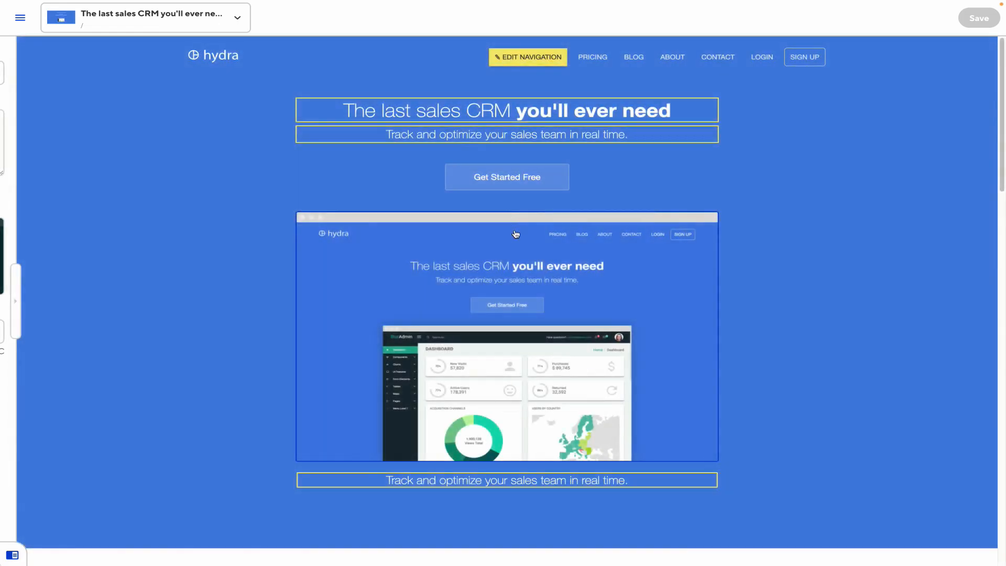
left_click(410, 107)
triple_click(411, 106)
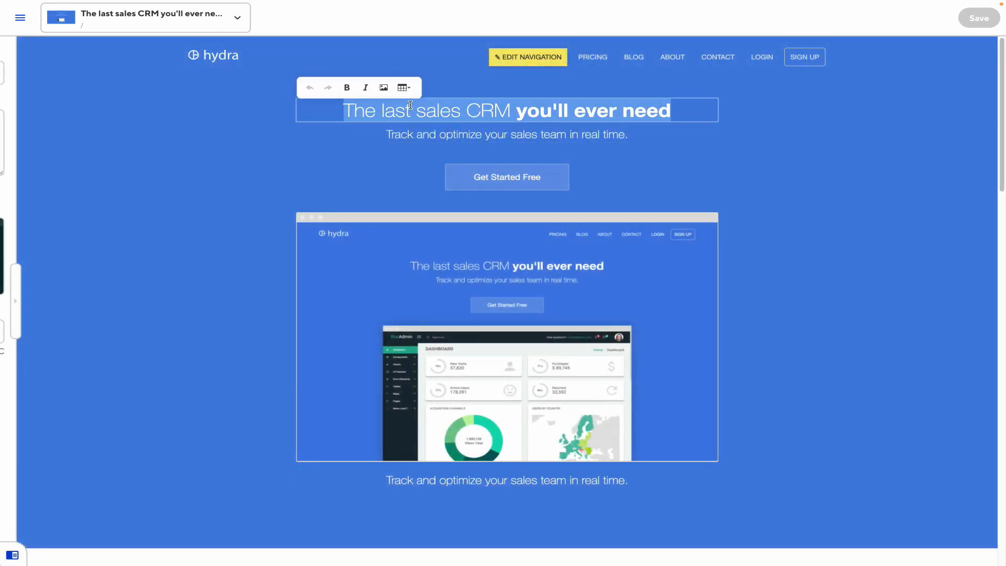
type("He")
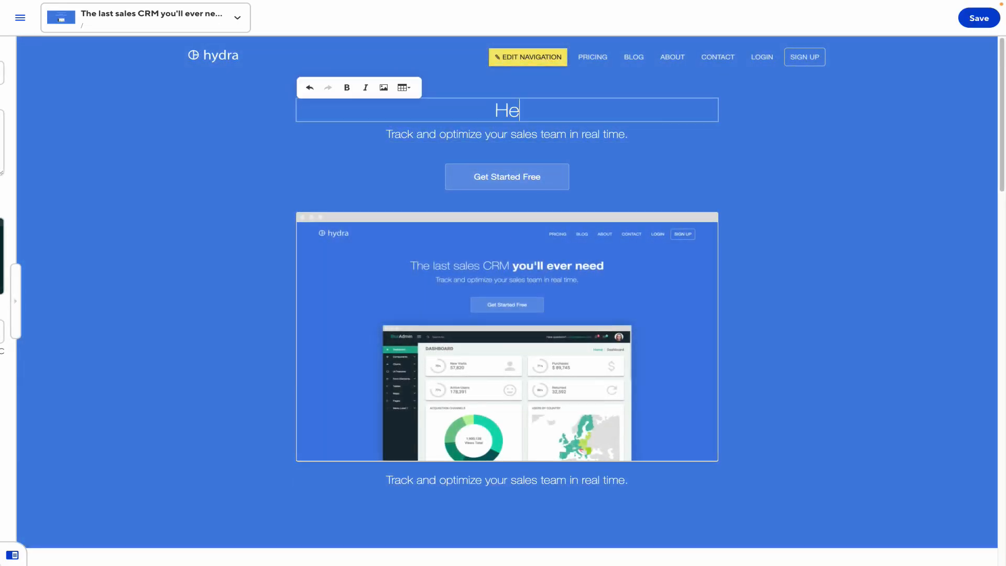
type("llo Hugo!!!!")
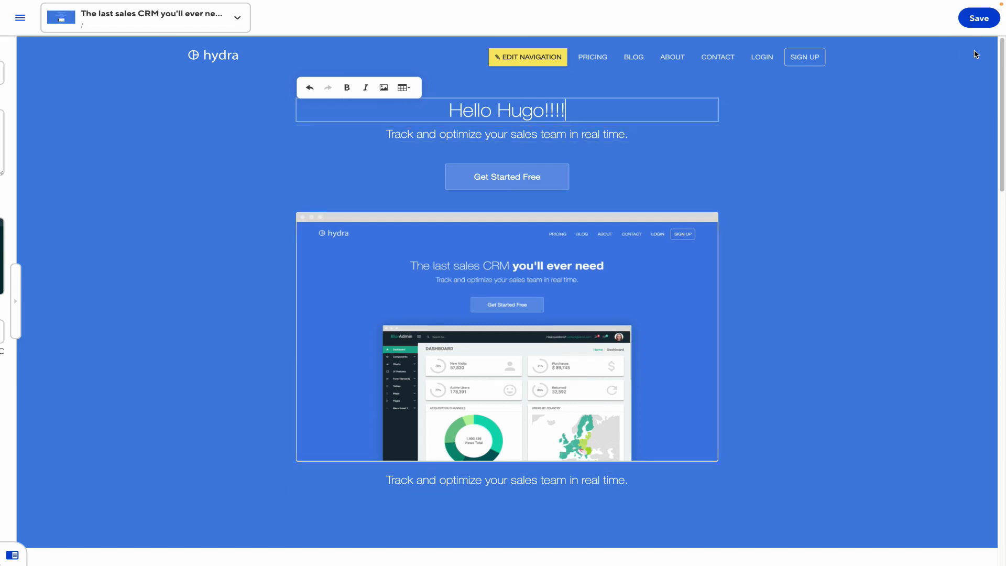
left_click(977, 19)
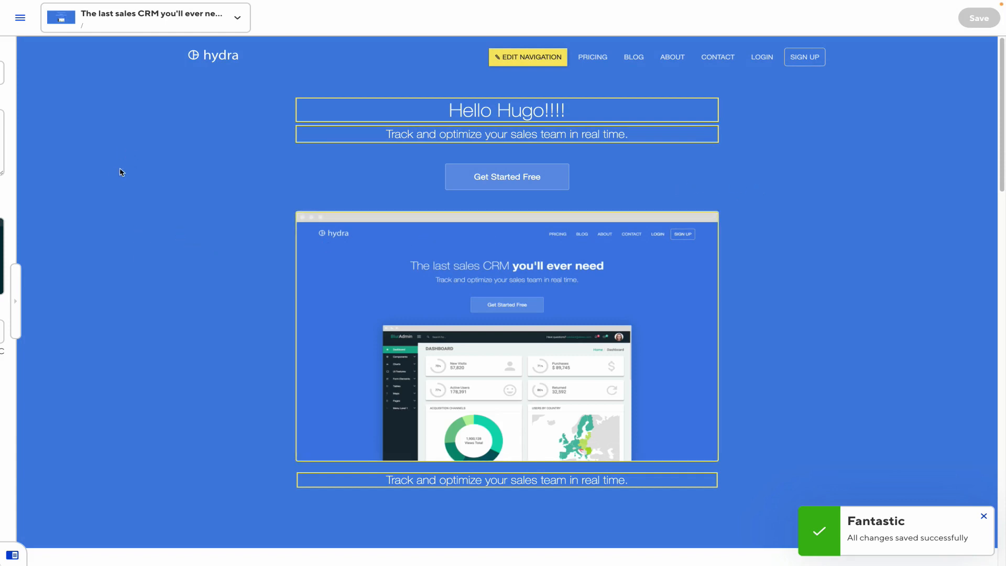
left_click(20, 18)
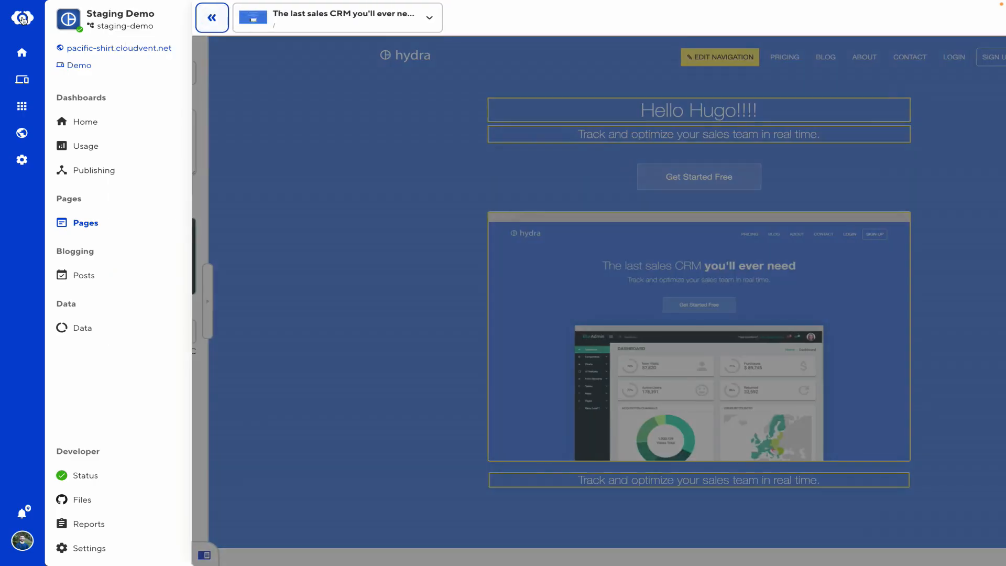
Publish the staging changes to main, delete the Staging Demo site, and open My Hugo Site's dashboard
left_click(99, 172)
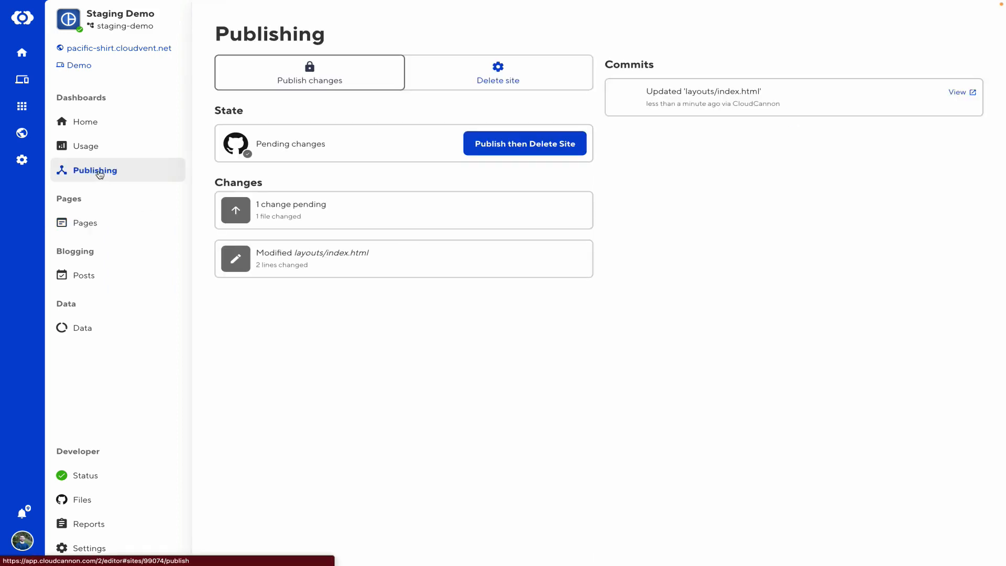
left_click(556, 150)
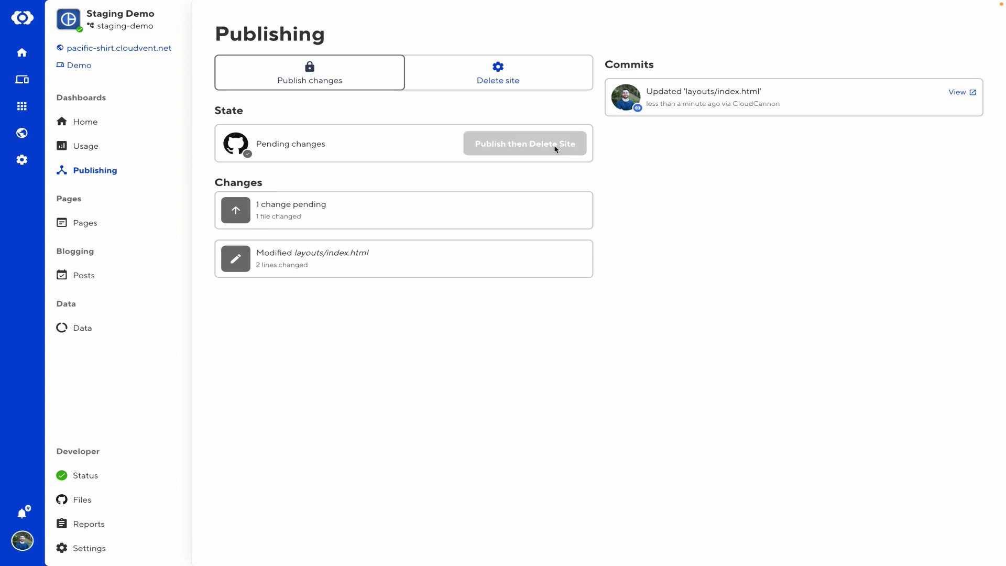
left_click(541, 152)
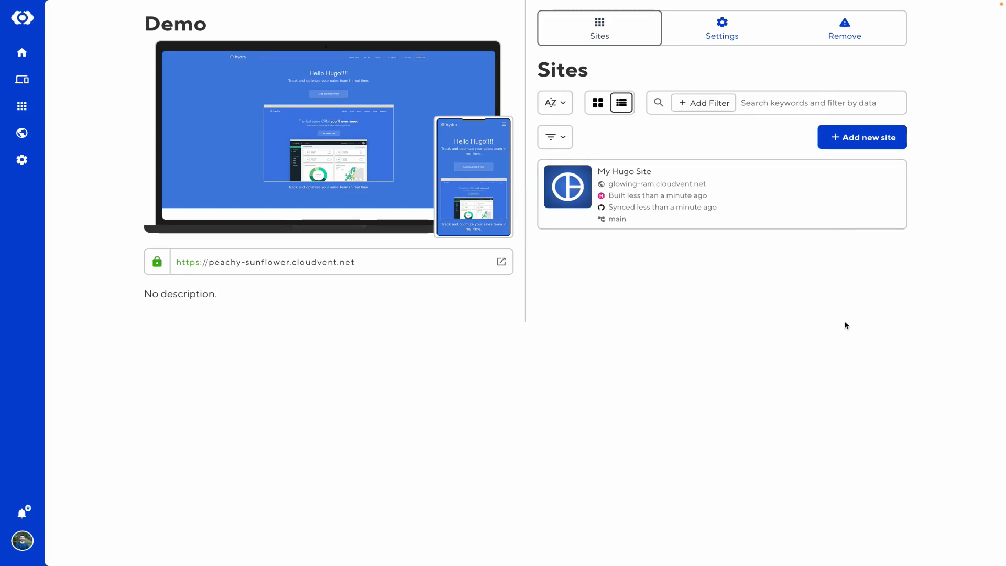
left_click(800, 226)
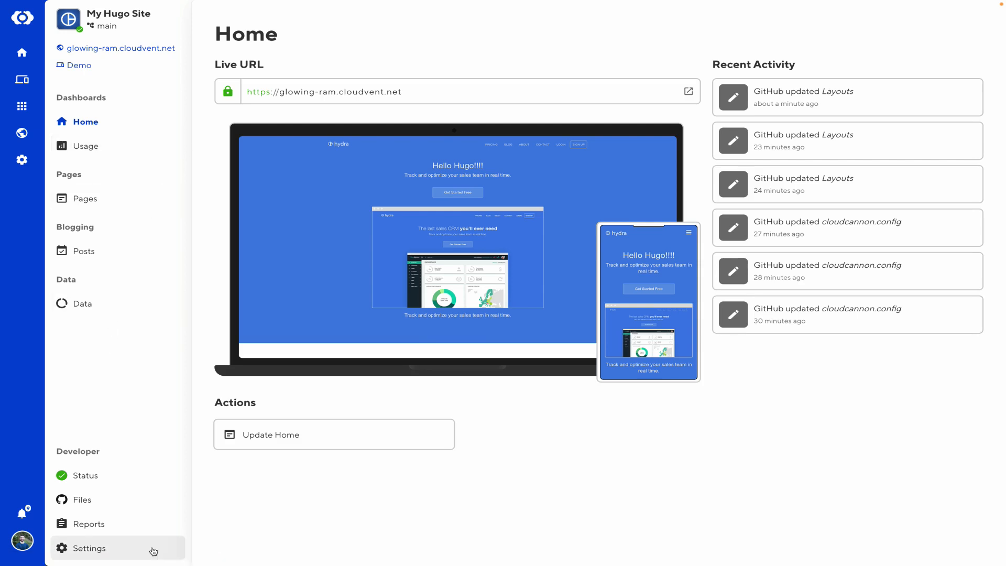
Open My Hugo Site's settings at the Custom Domain page under Hosting
left_click(131, 551)
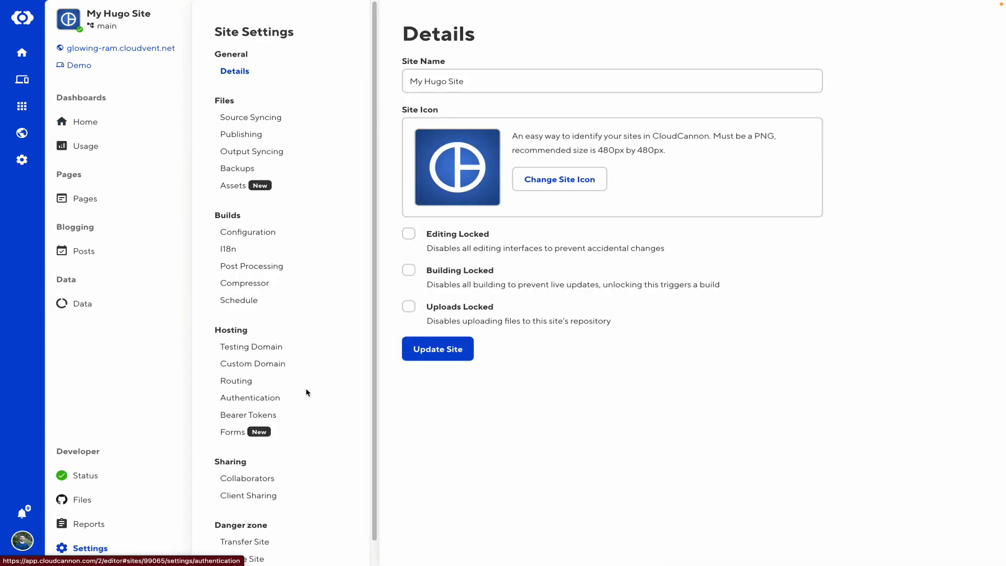
left_click(262, 362)
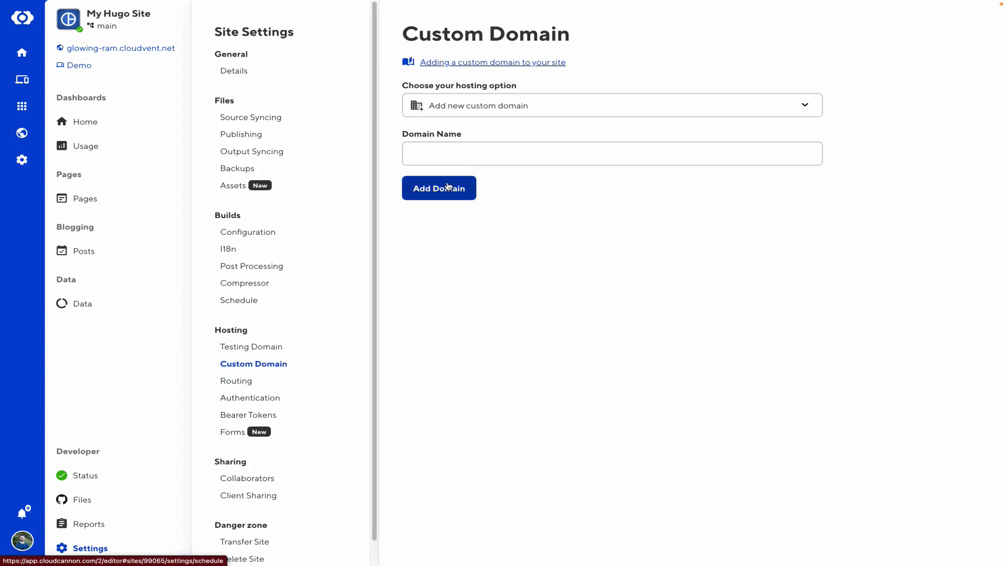